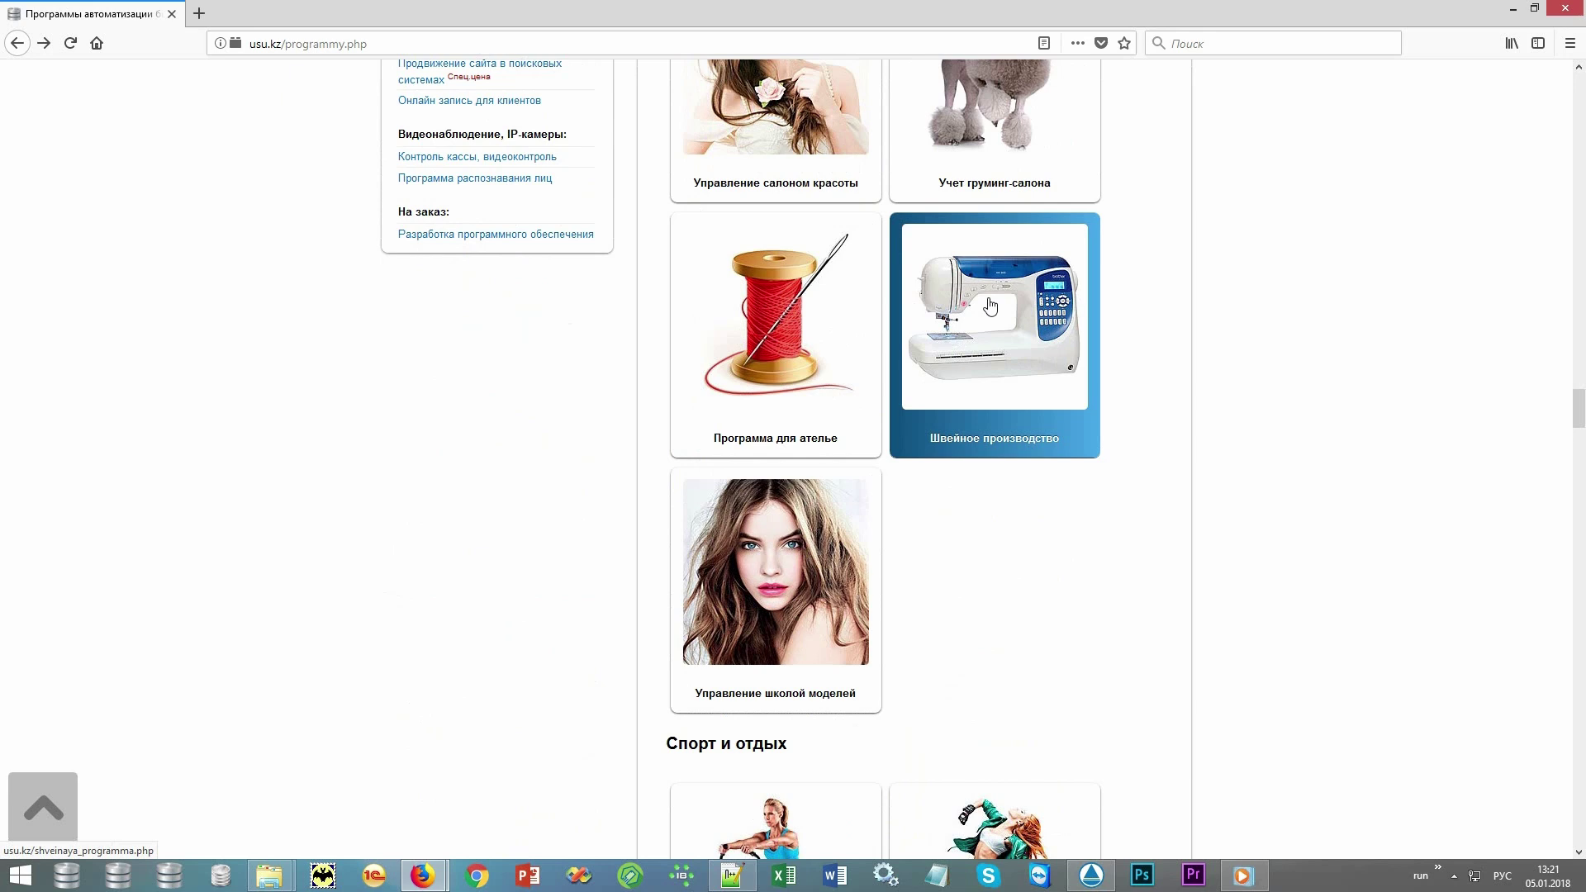
Step: Open the "Программа для ателье" page from the site's program catalogue
click(816, 299)
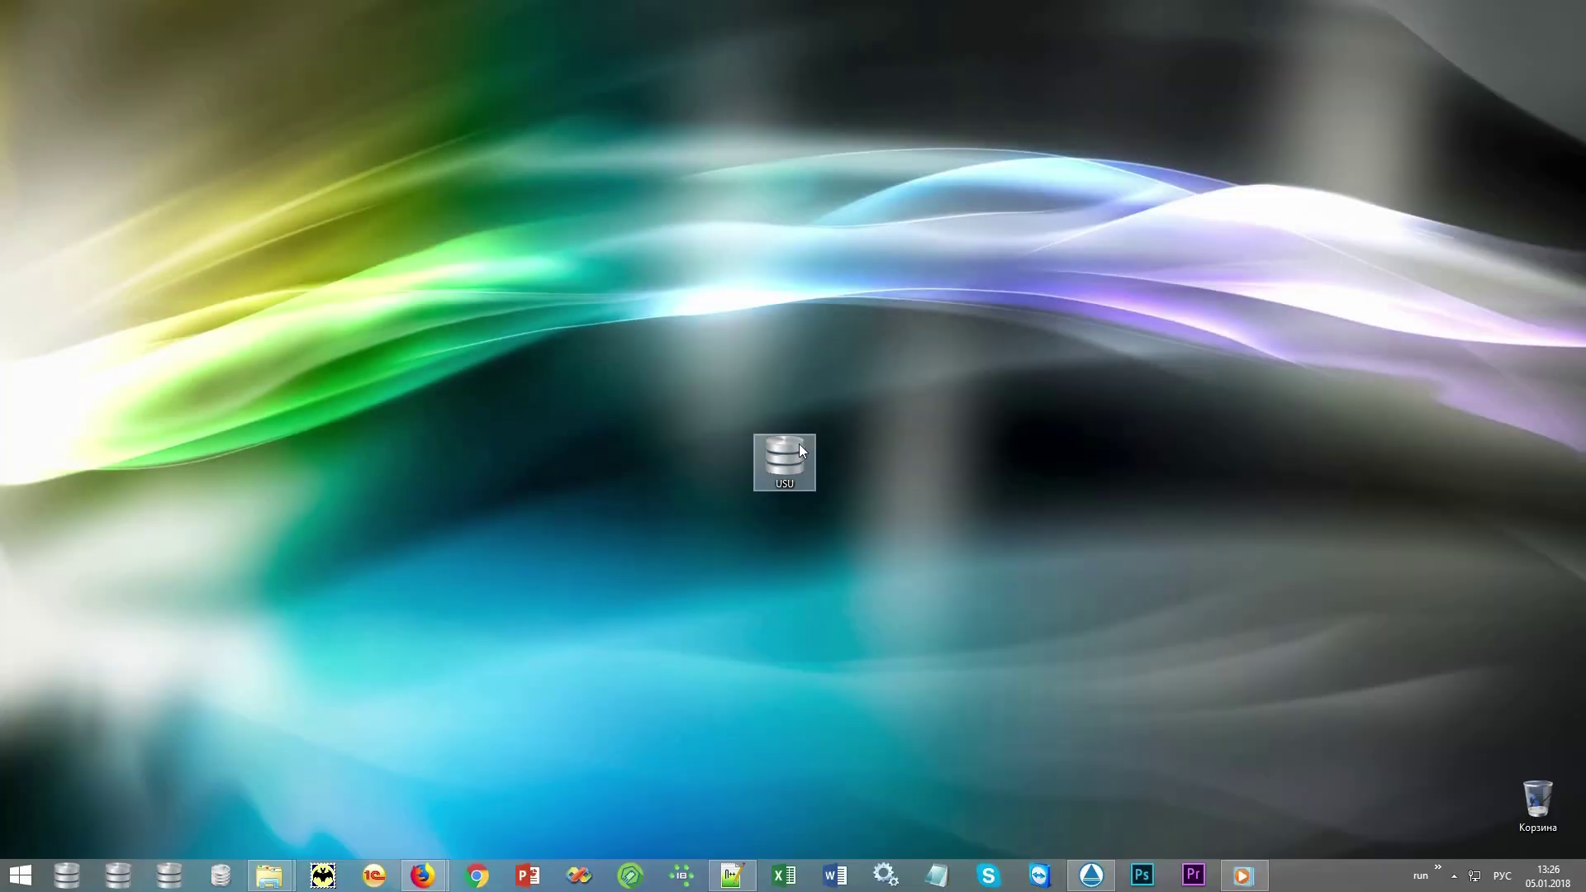
Step: Launch USU from the desktop and sign in with the user name and the MAIN role
double_click(800, 445)
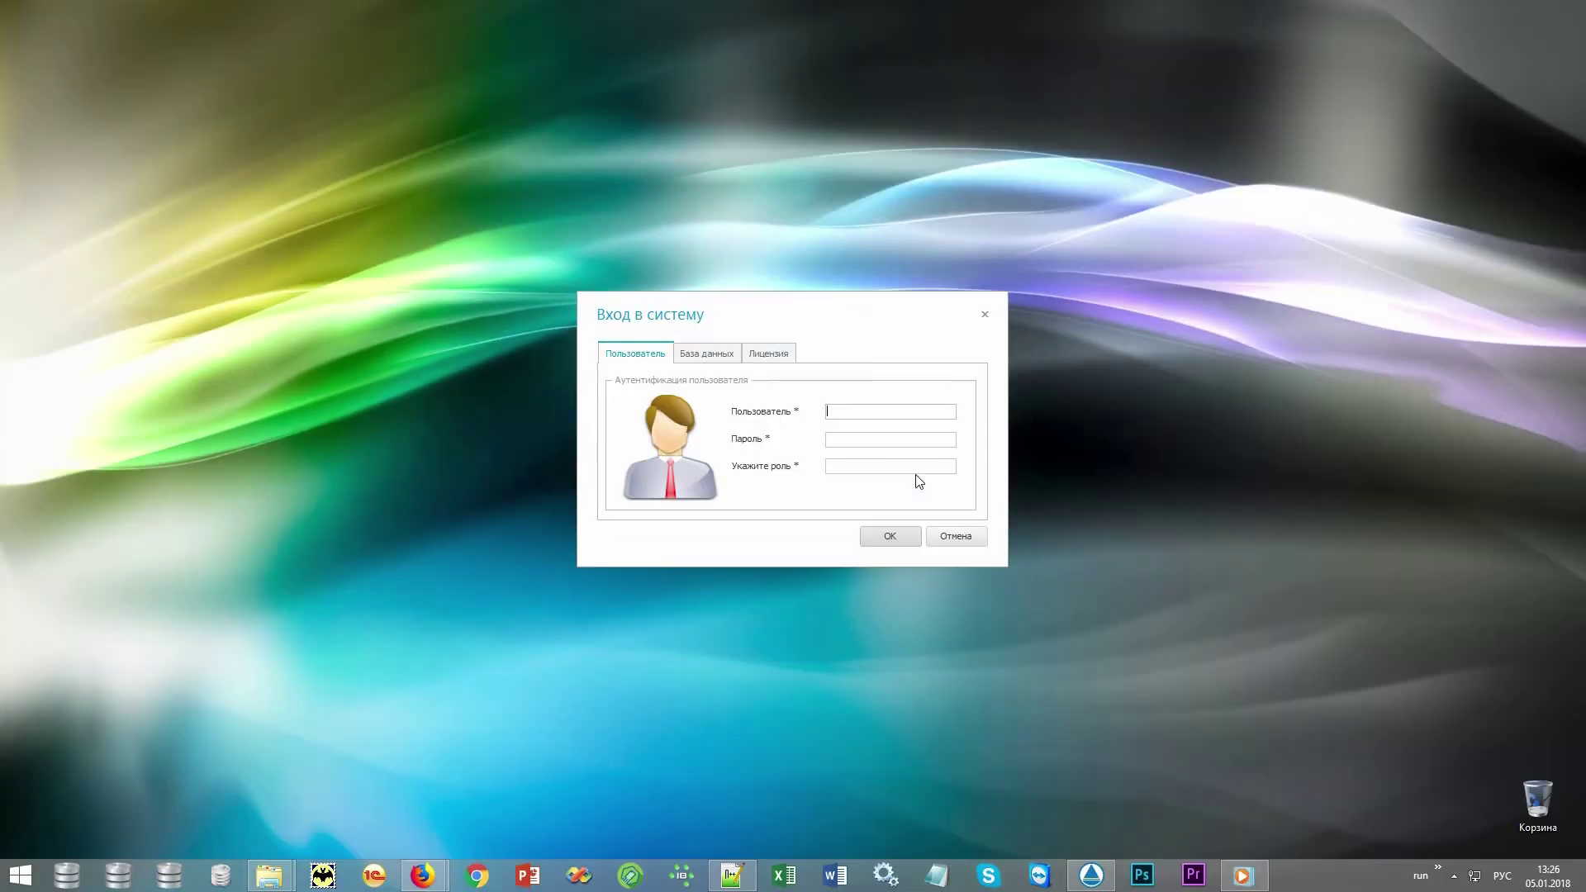
key(alt+shift)
text(NIKOLAY)
text(MAIN)
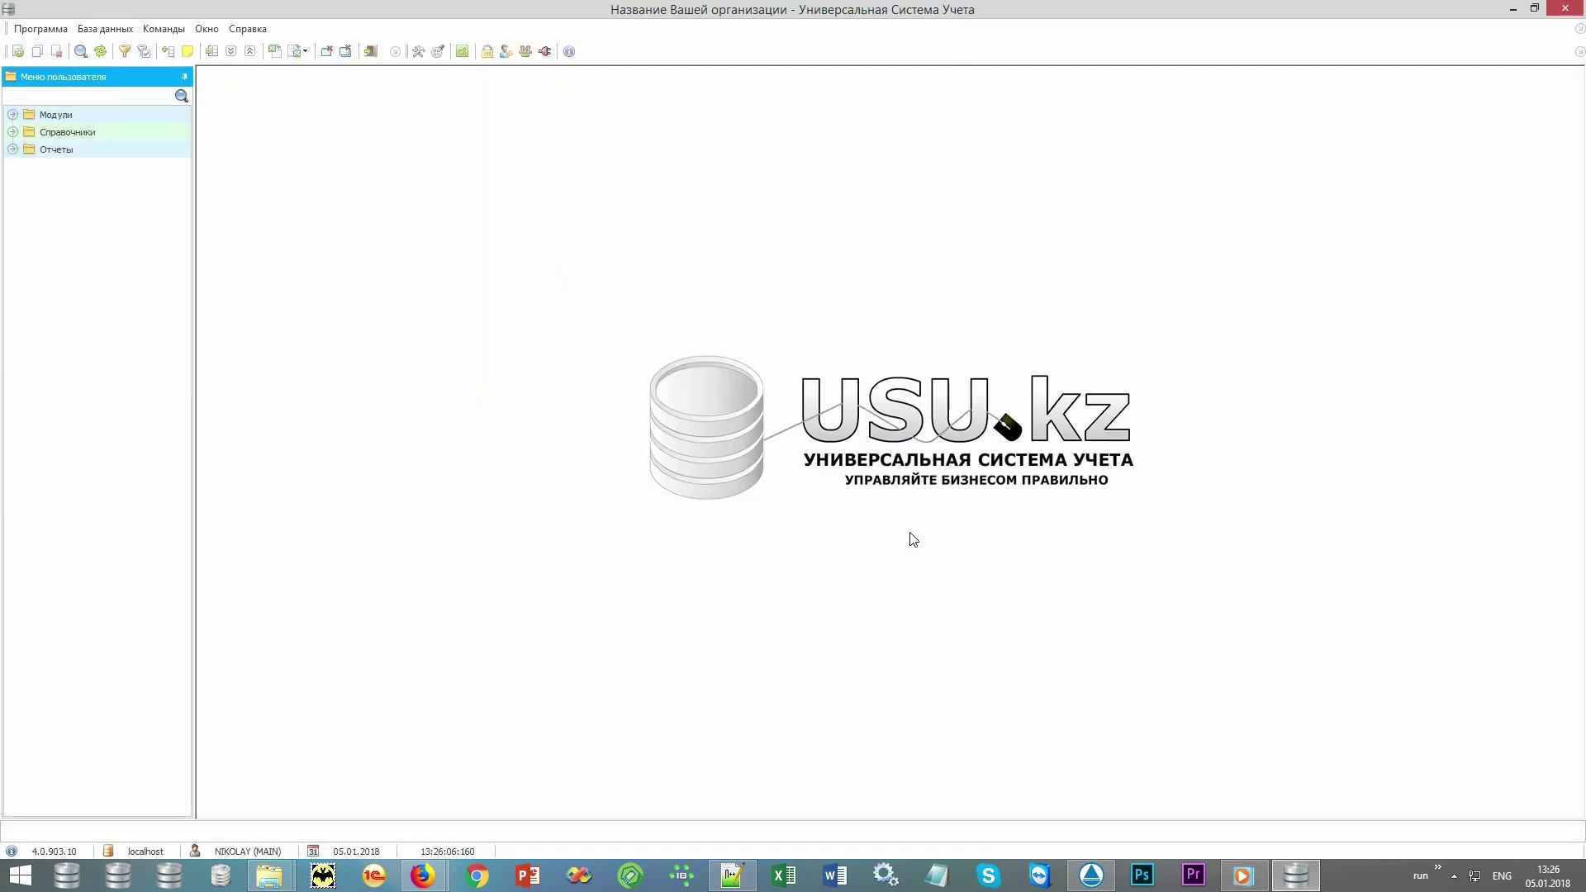
Step: Open the interface style settings, browse the available design styles to the end of the list, and close the settings
click(439, 51)
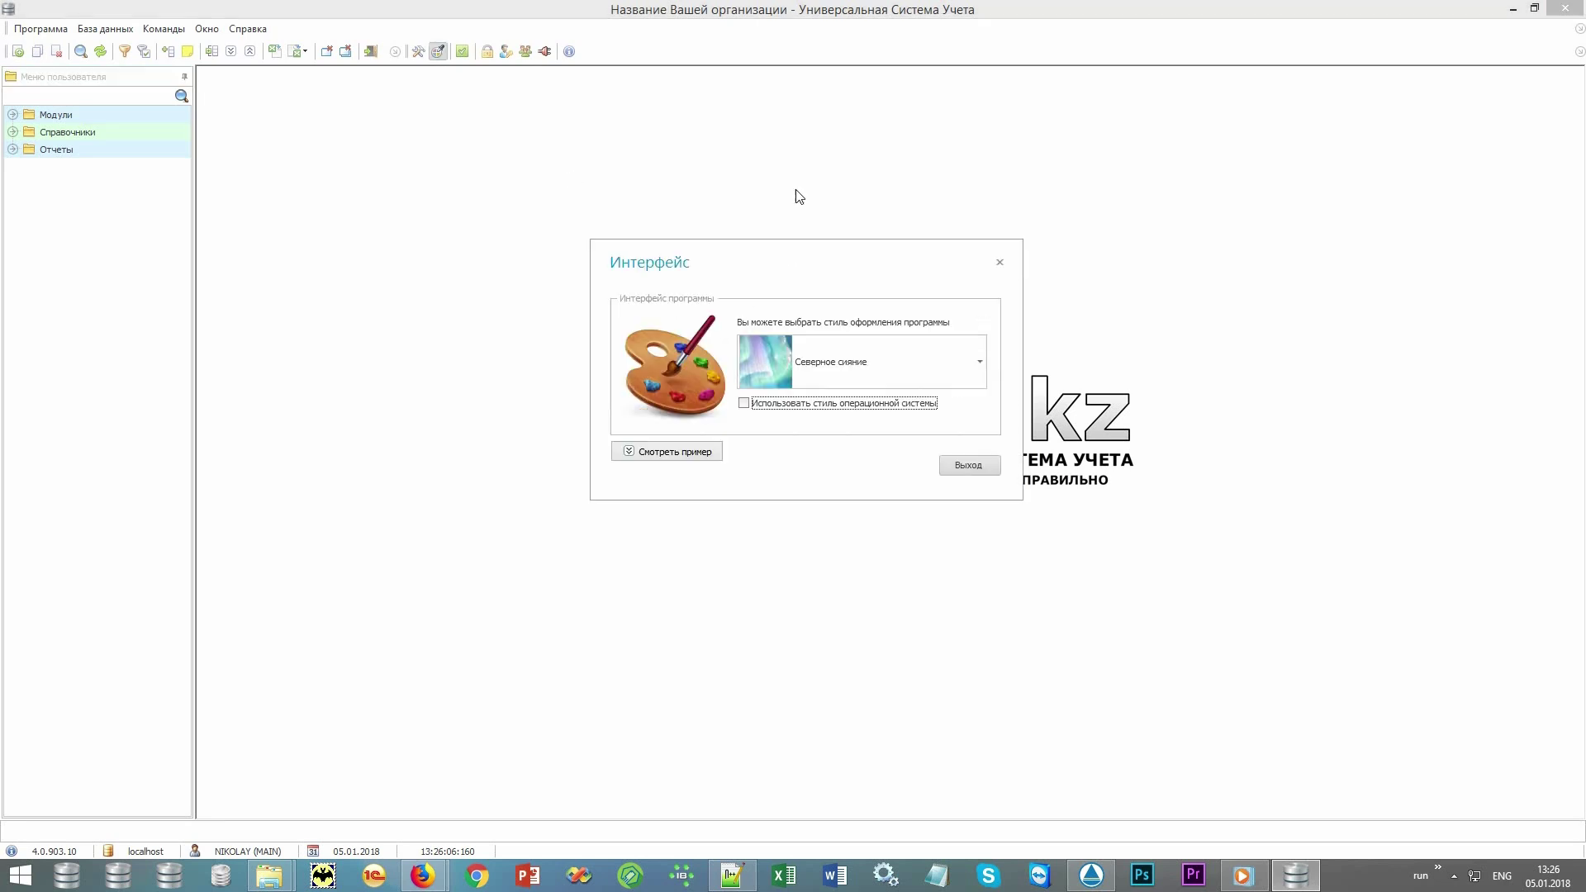
click(985, 219)
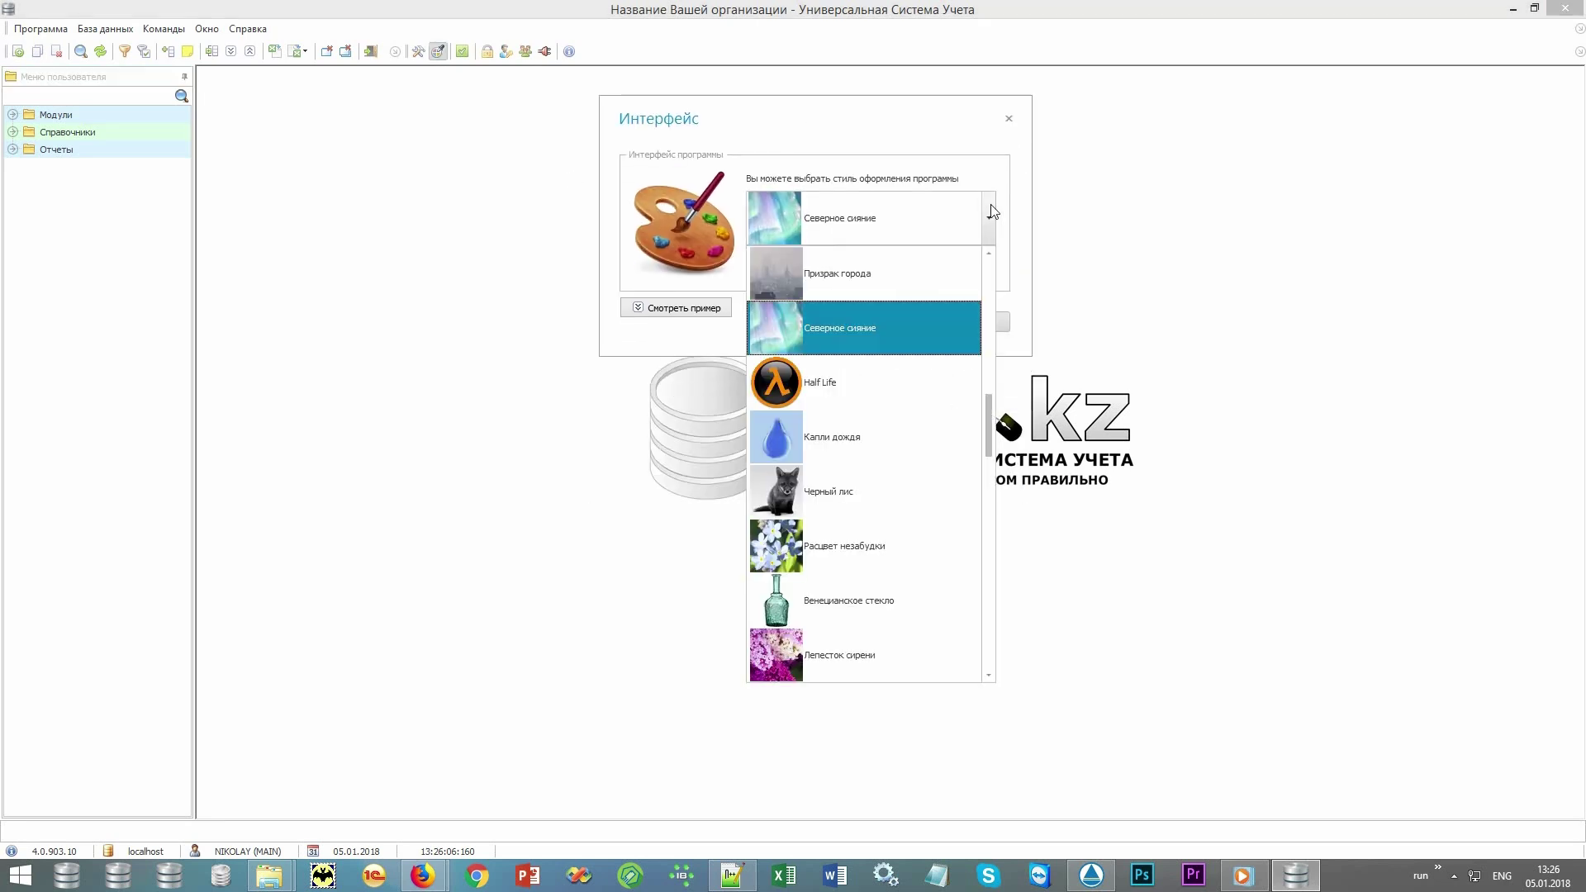
drag(989, 421, 975, 631)
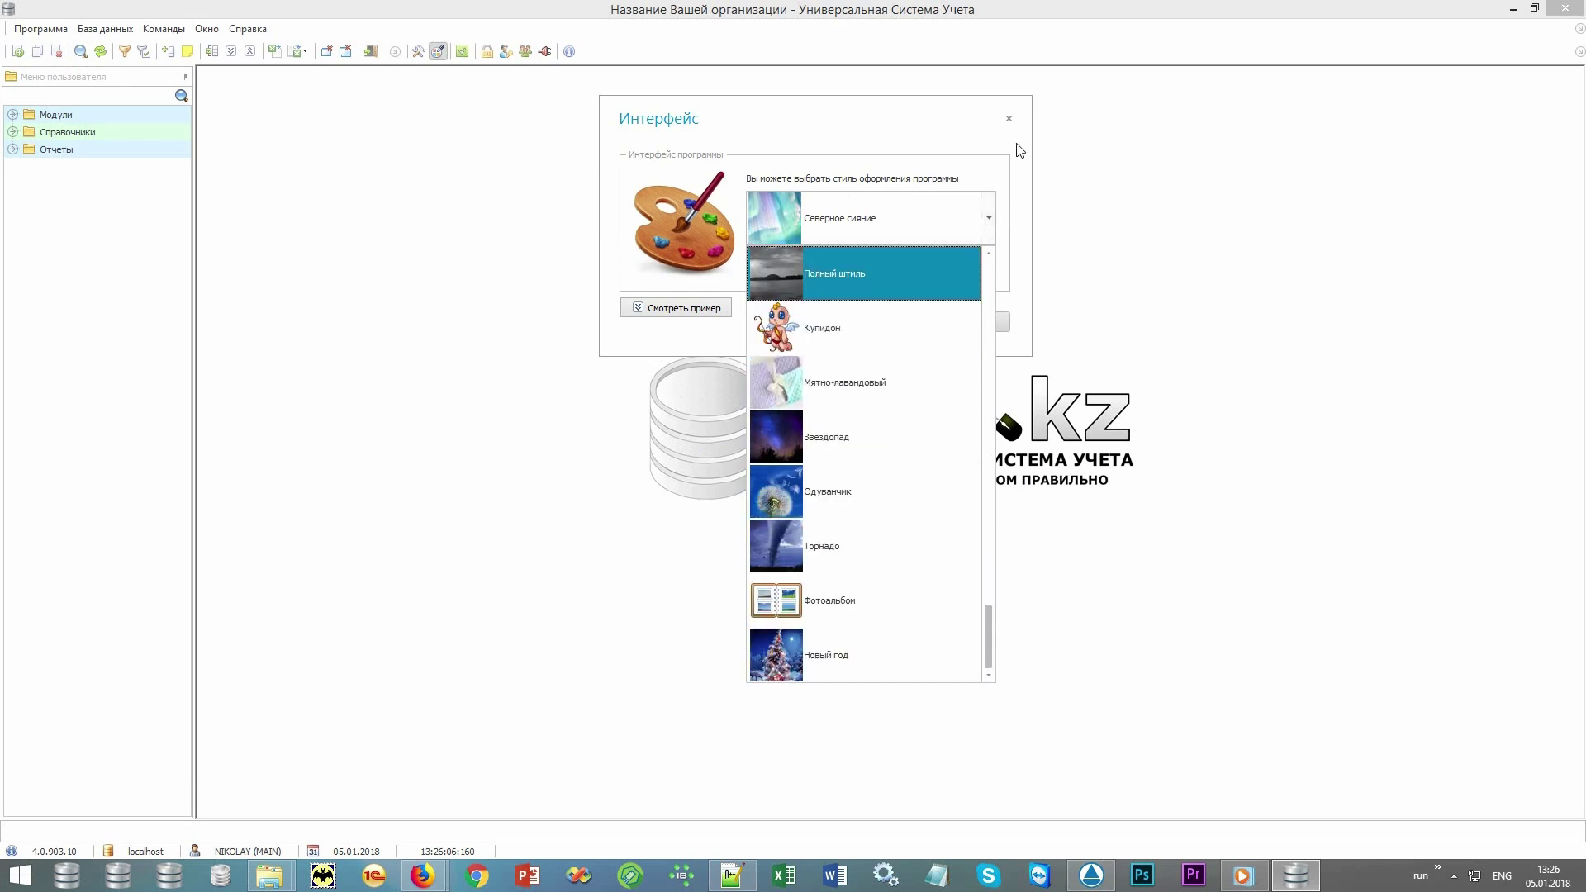
click(1009, 122)
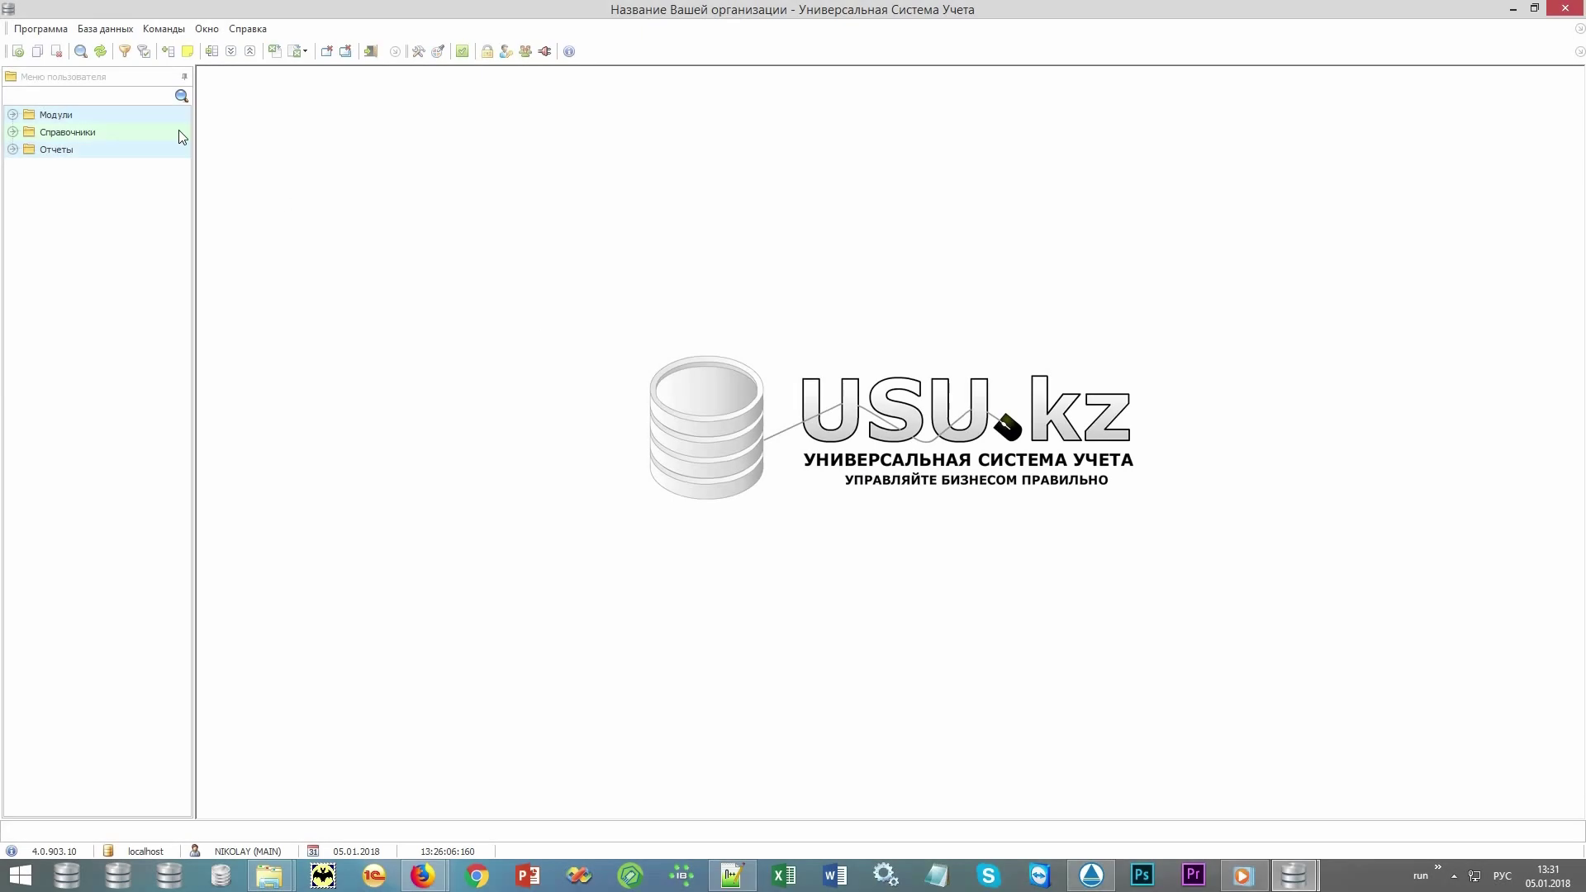
Step: Go through the Модули, Справочники and Отчеты sections of the user menu, selecting each in turn
click(143, 79)
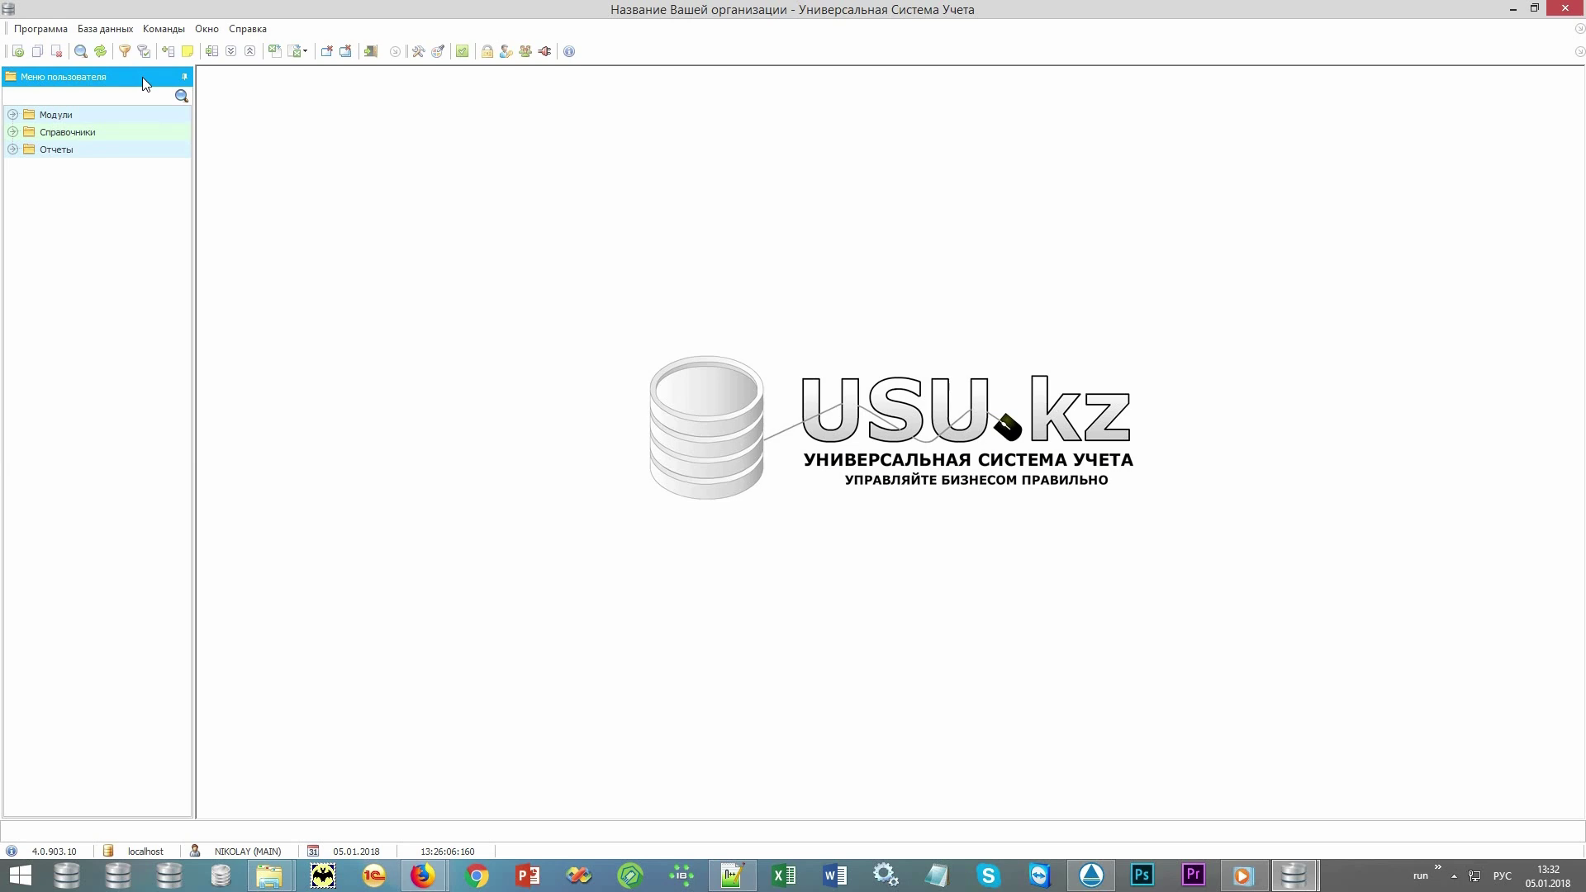
click(128, 119)
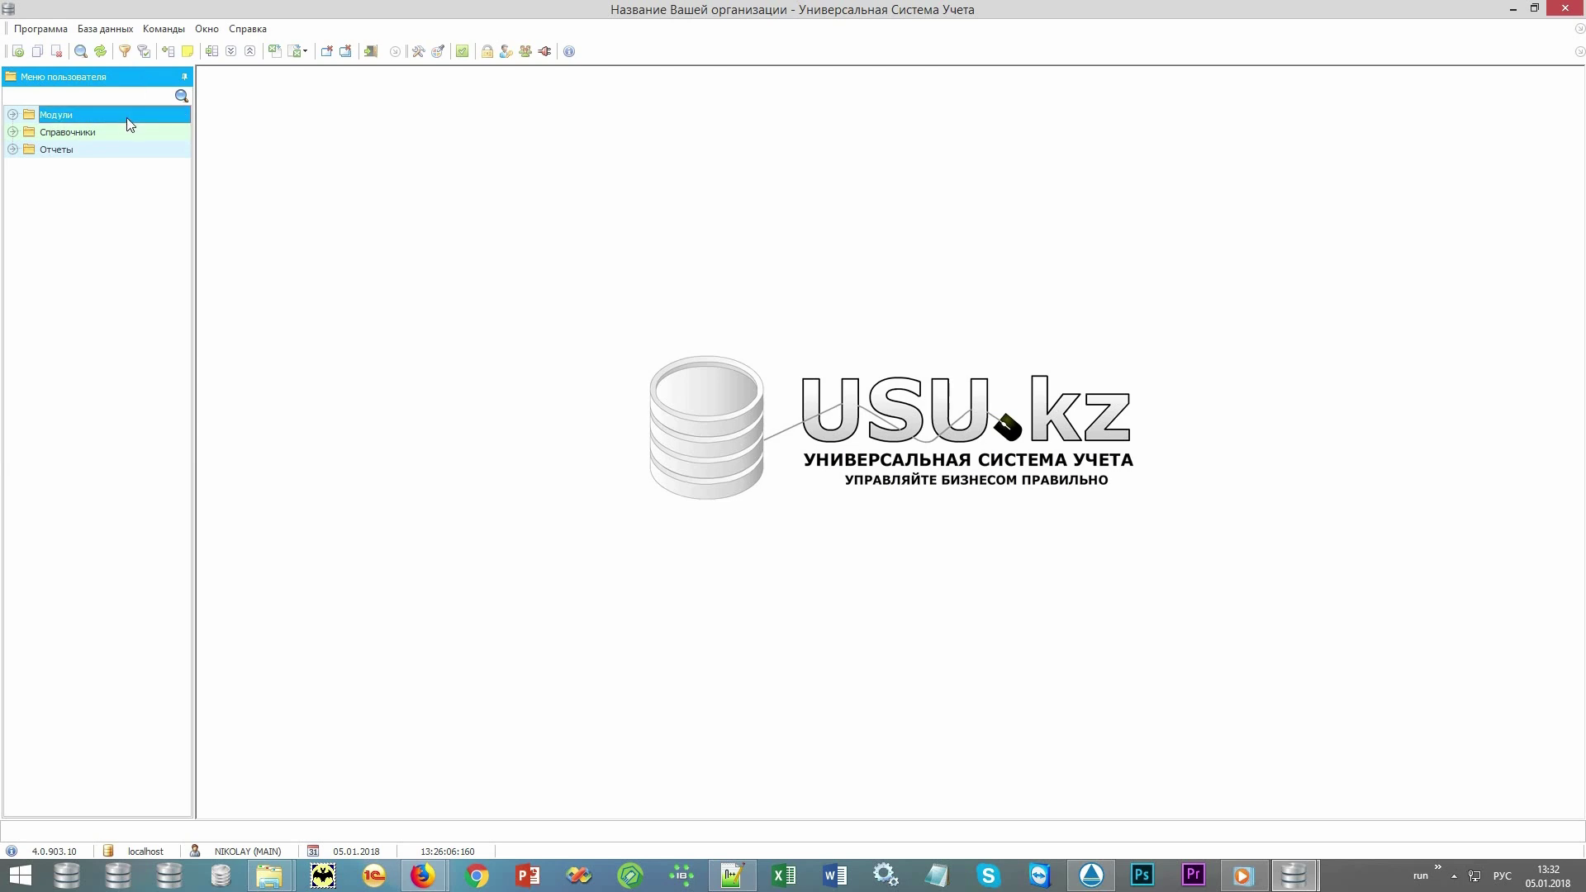
click(122, 131)
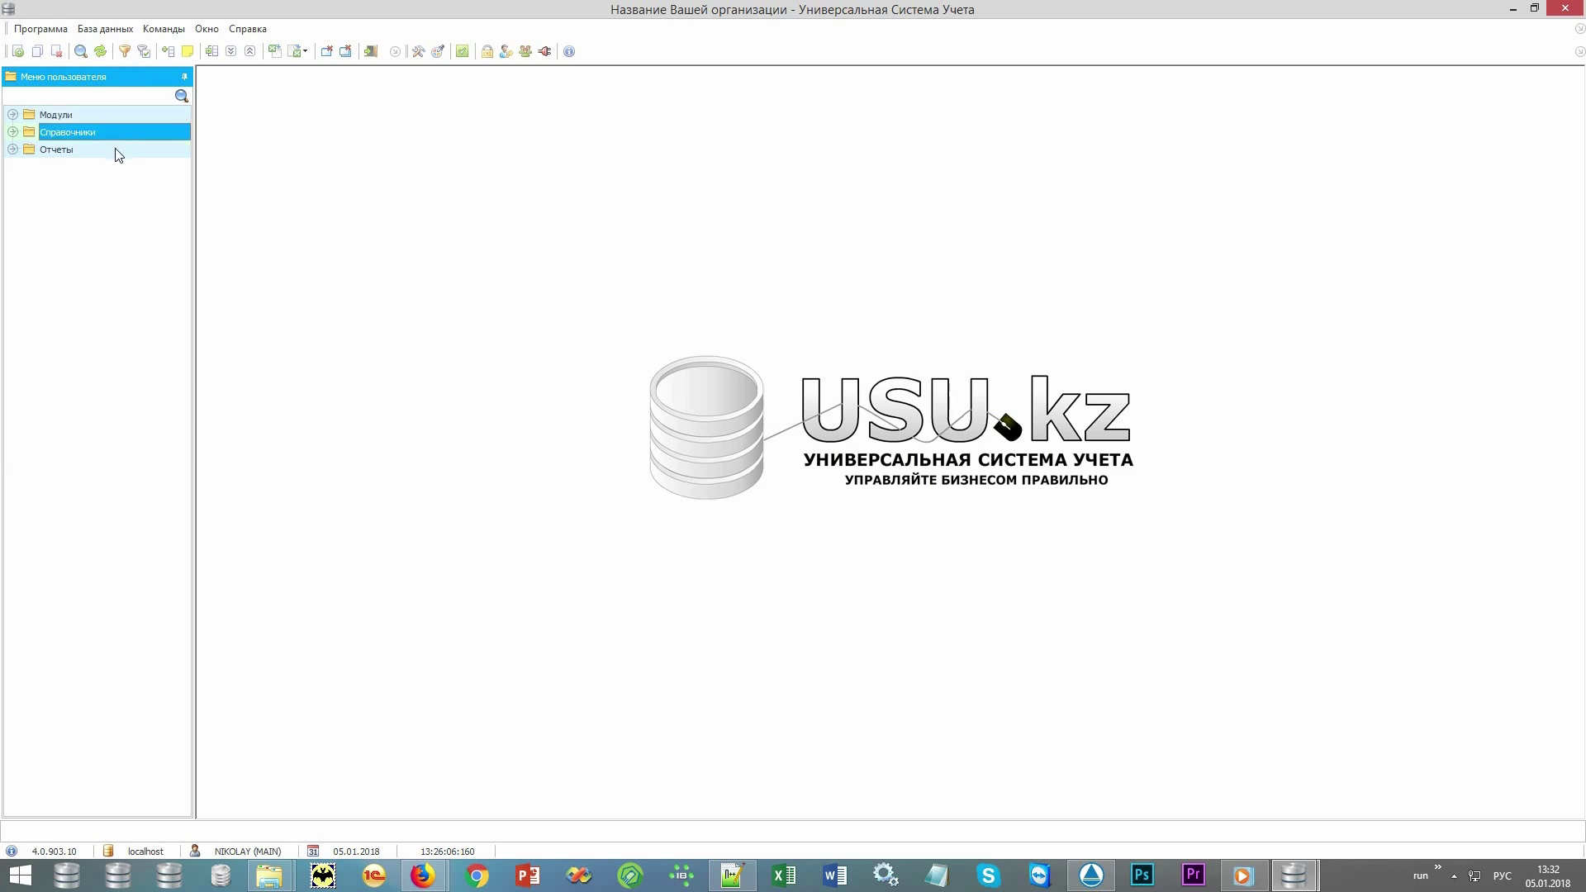
click(119, 152)
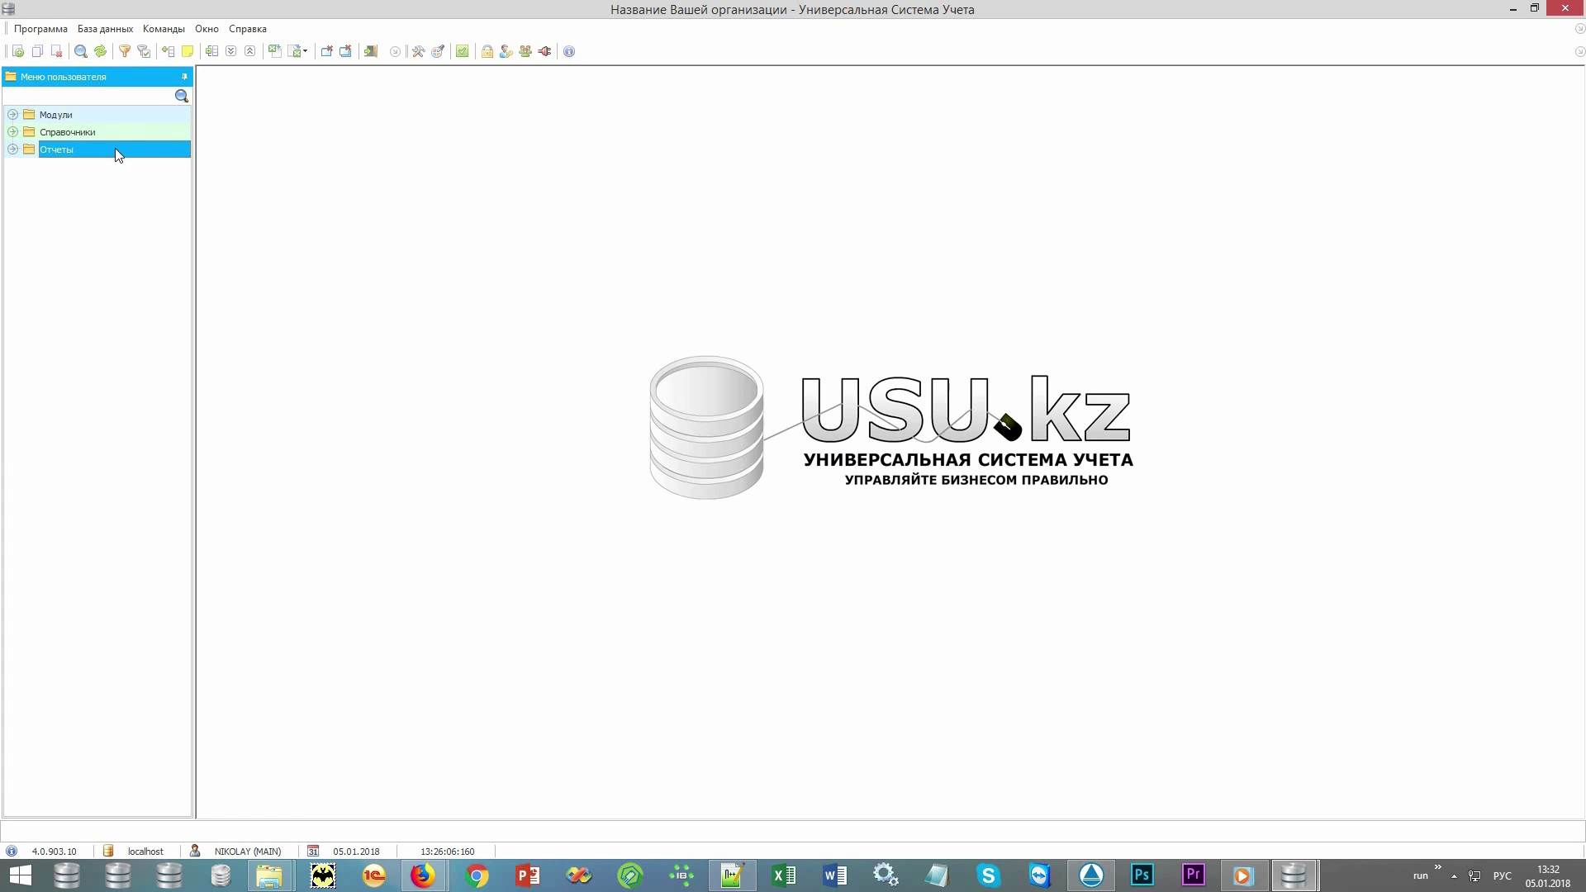
Step: Expand Справочники in the user menu together with its Деньги, Организация, Рассылка and Склад folders
double_click(132, 131)
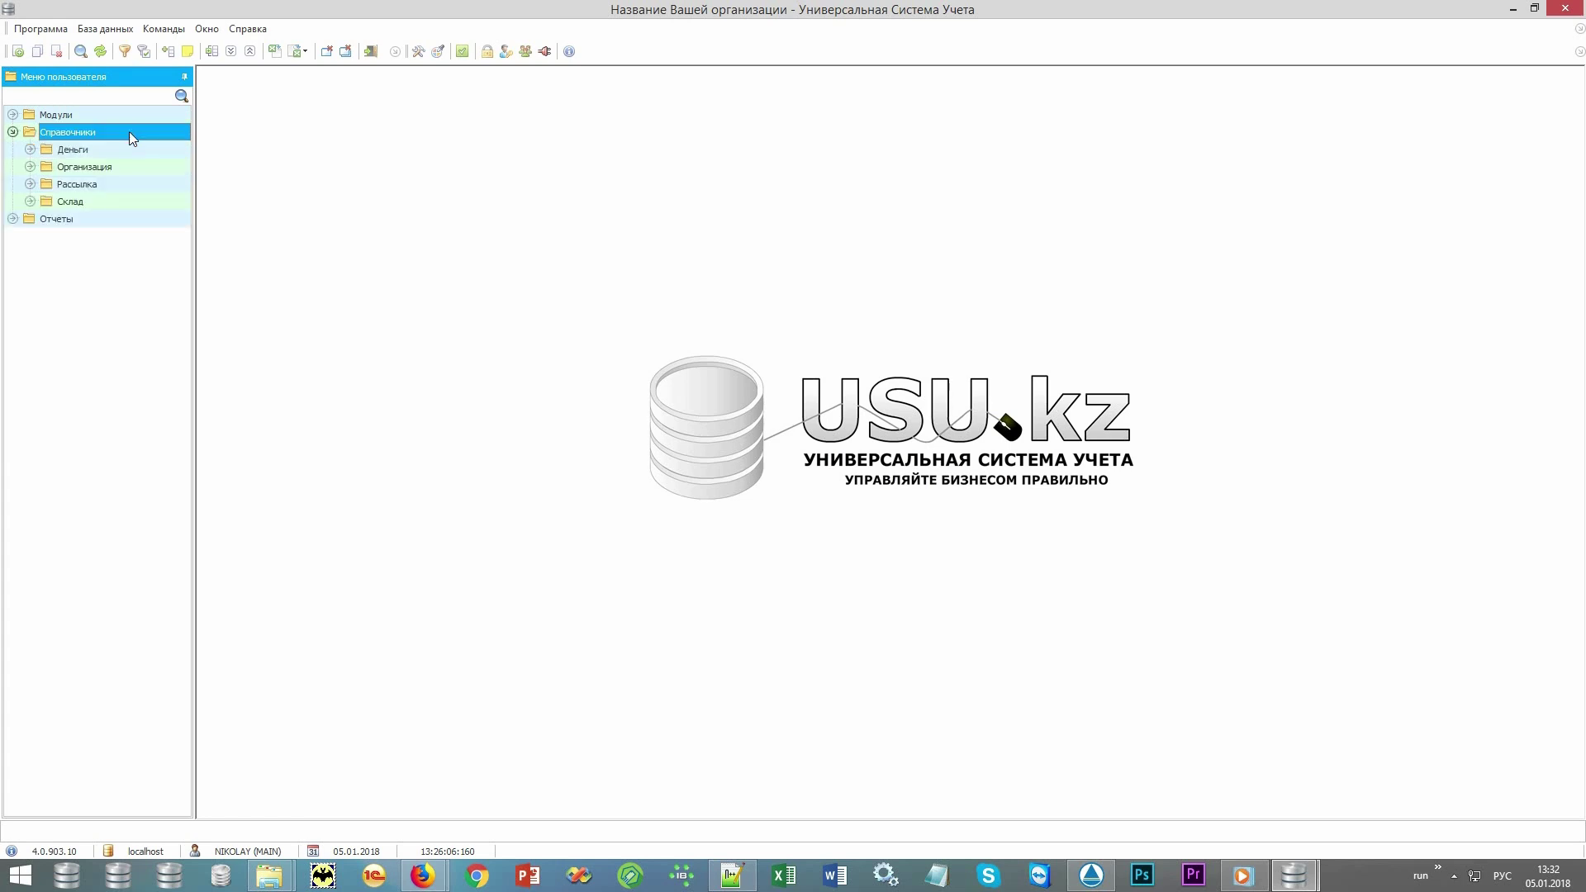
click(31, 199)
click(31, 185)
click(30, 167)
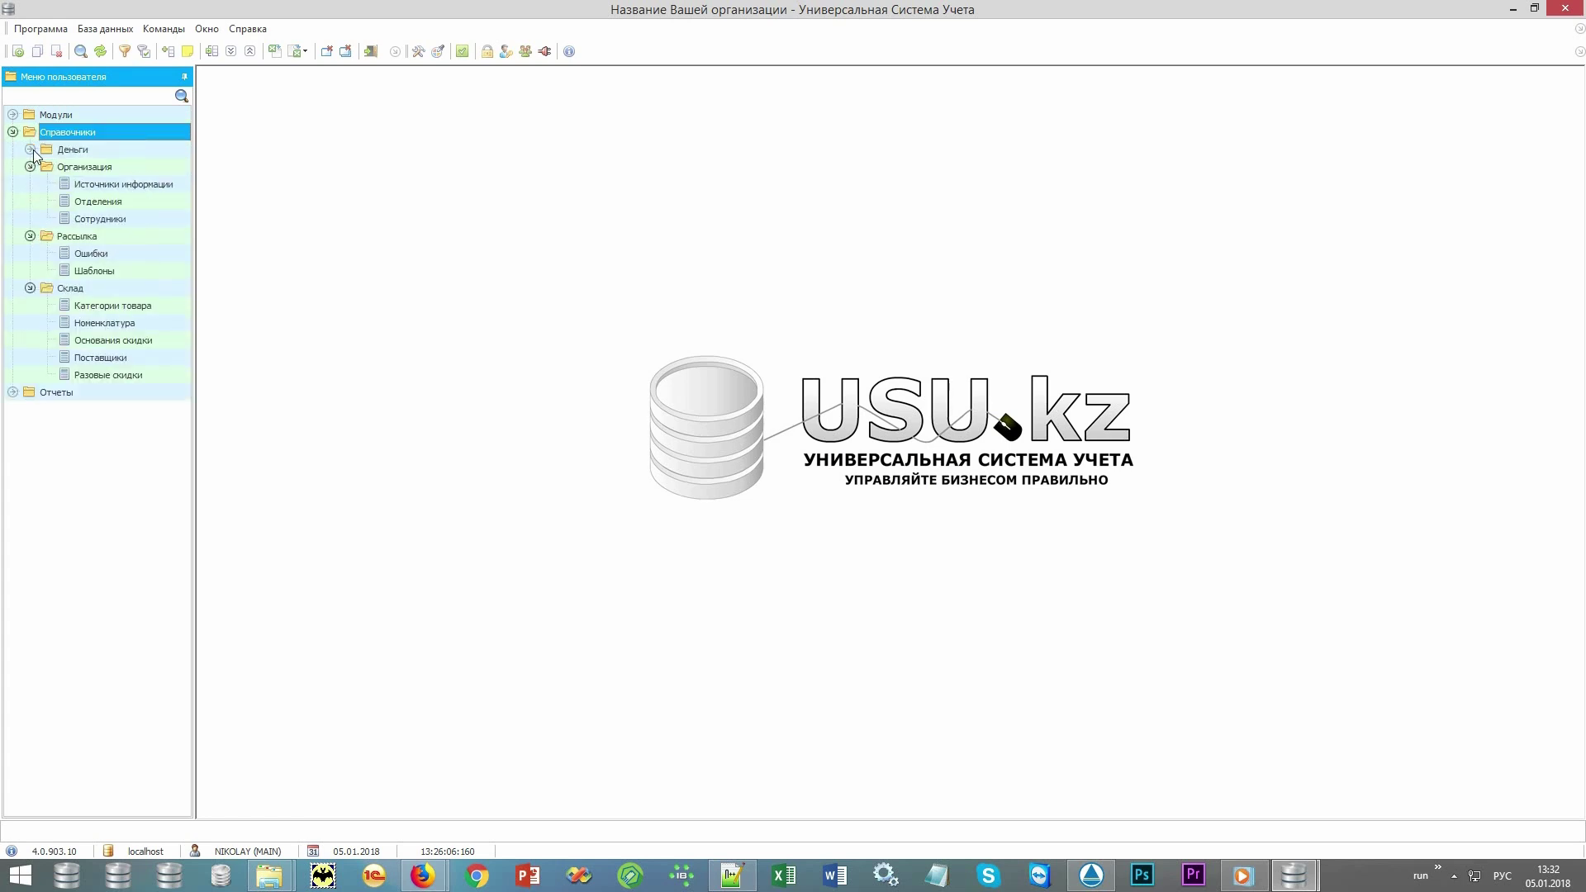
click(31, 149)
click(85, 154)
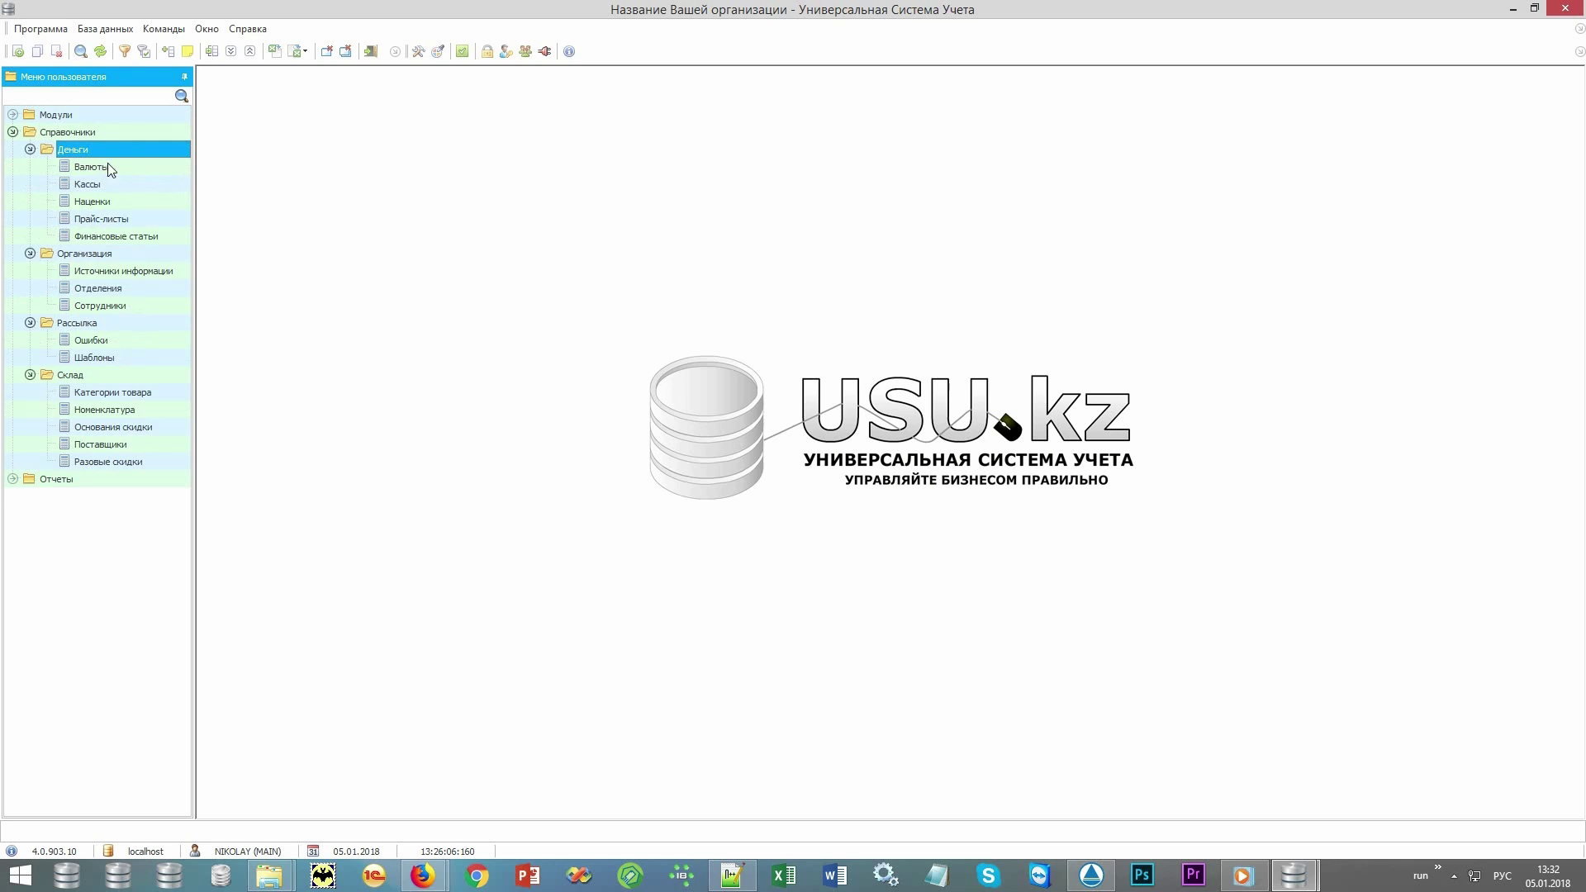
Step: Open the Валюты, Кассы, Наценки and Прайс-листы directories from the Деньги folder one after another
double_click(110, 166)
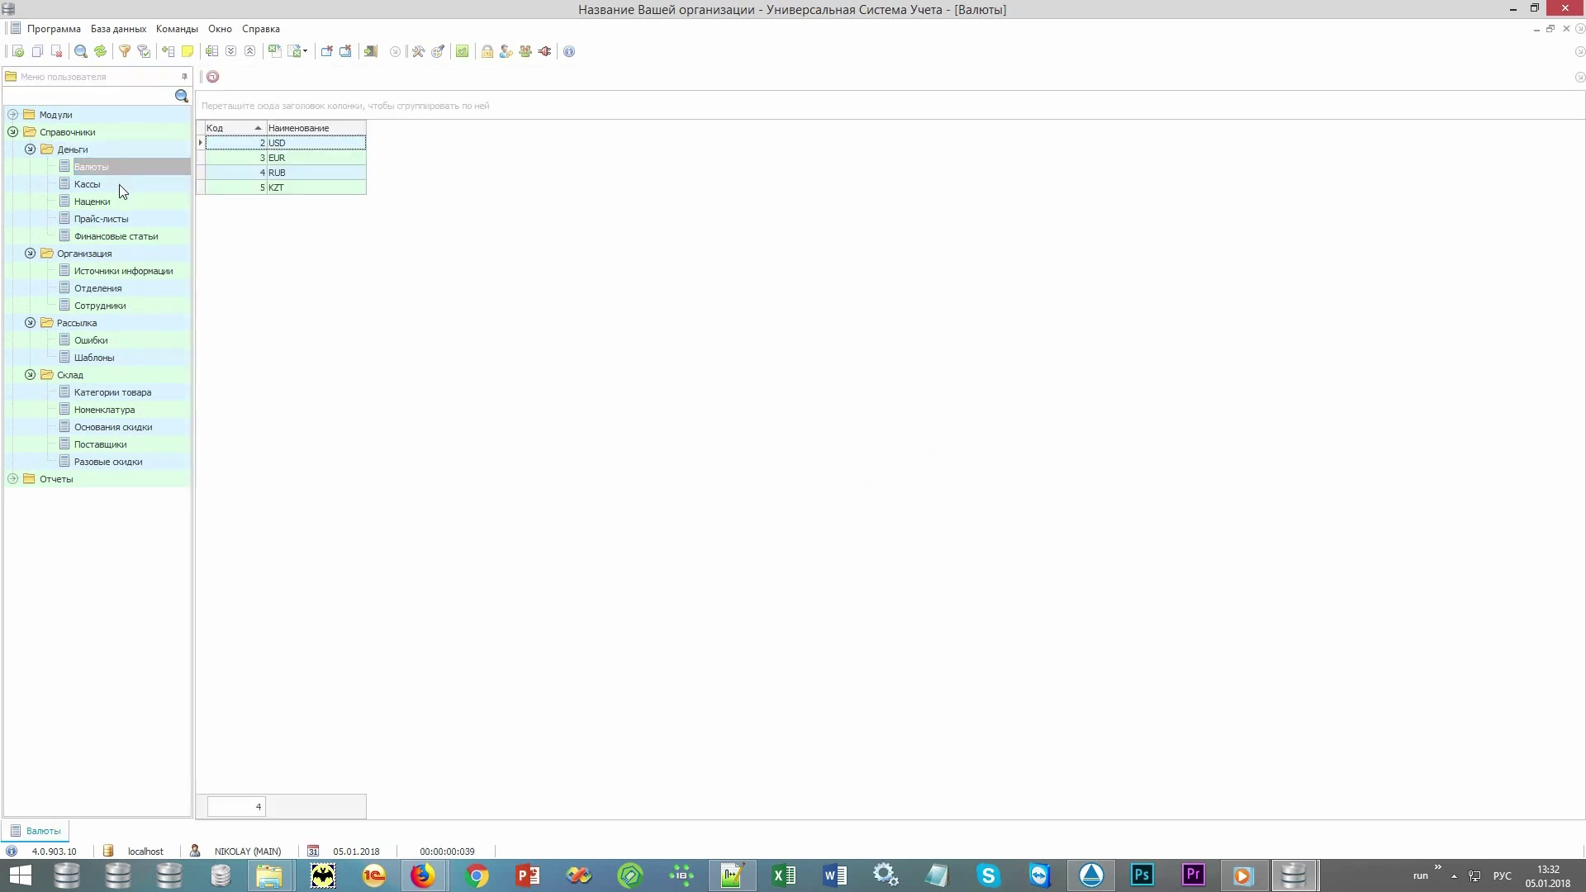
double_click(120, 185)
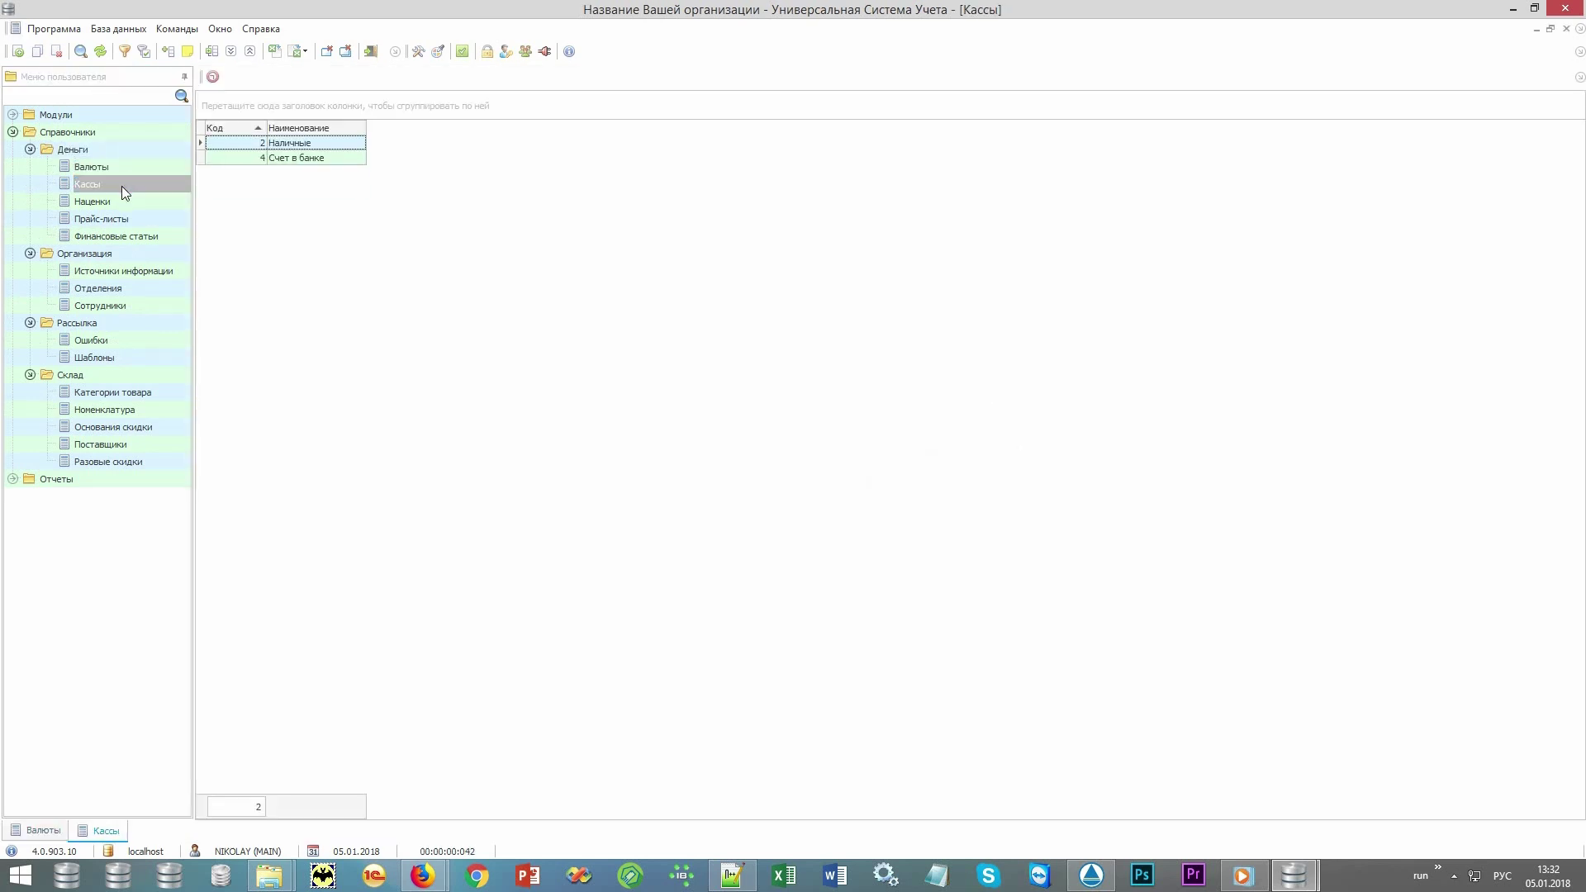
double_click(125, 204)
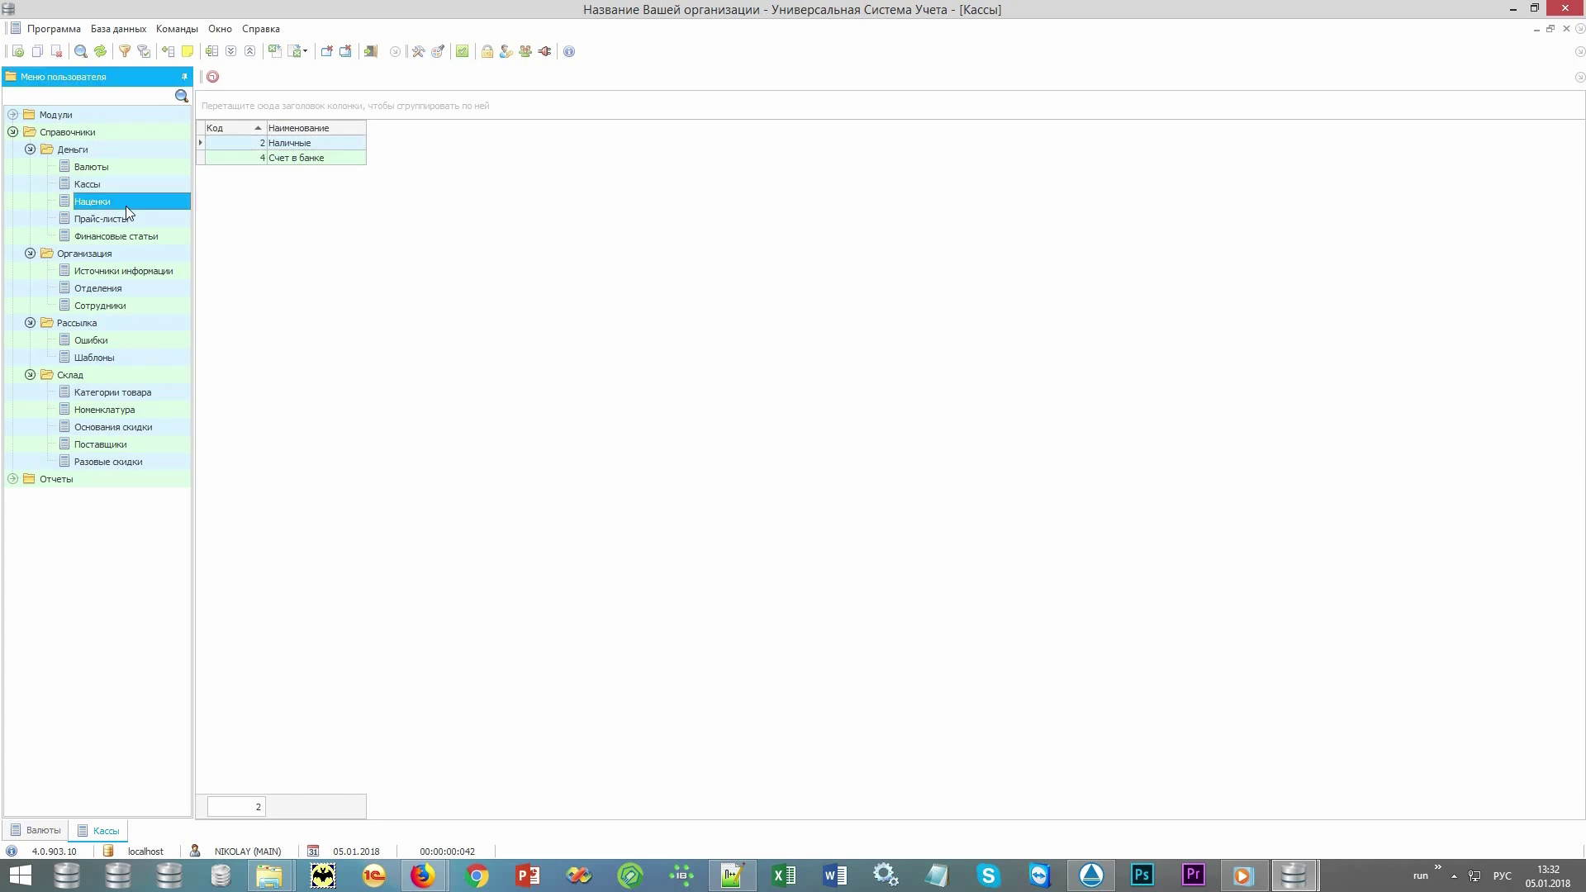
click(161, 220)
double_click(161, 221)
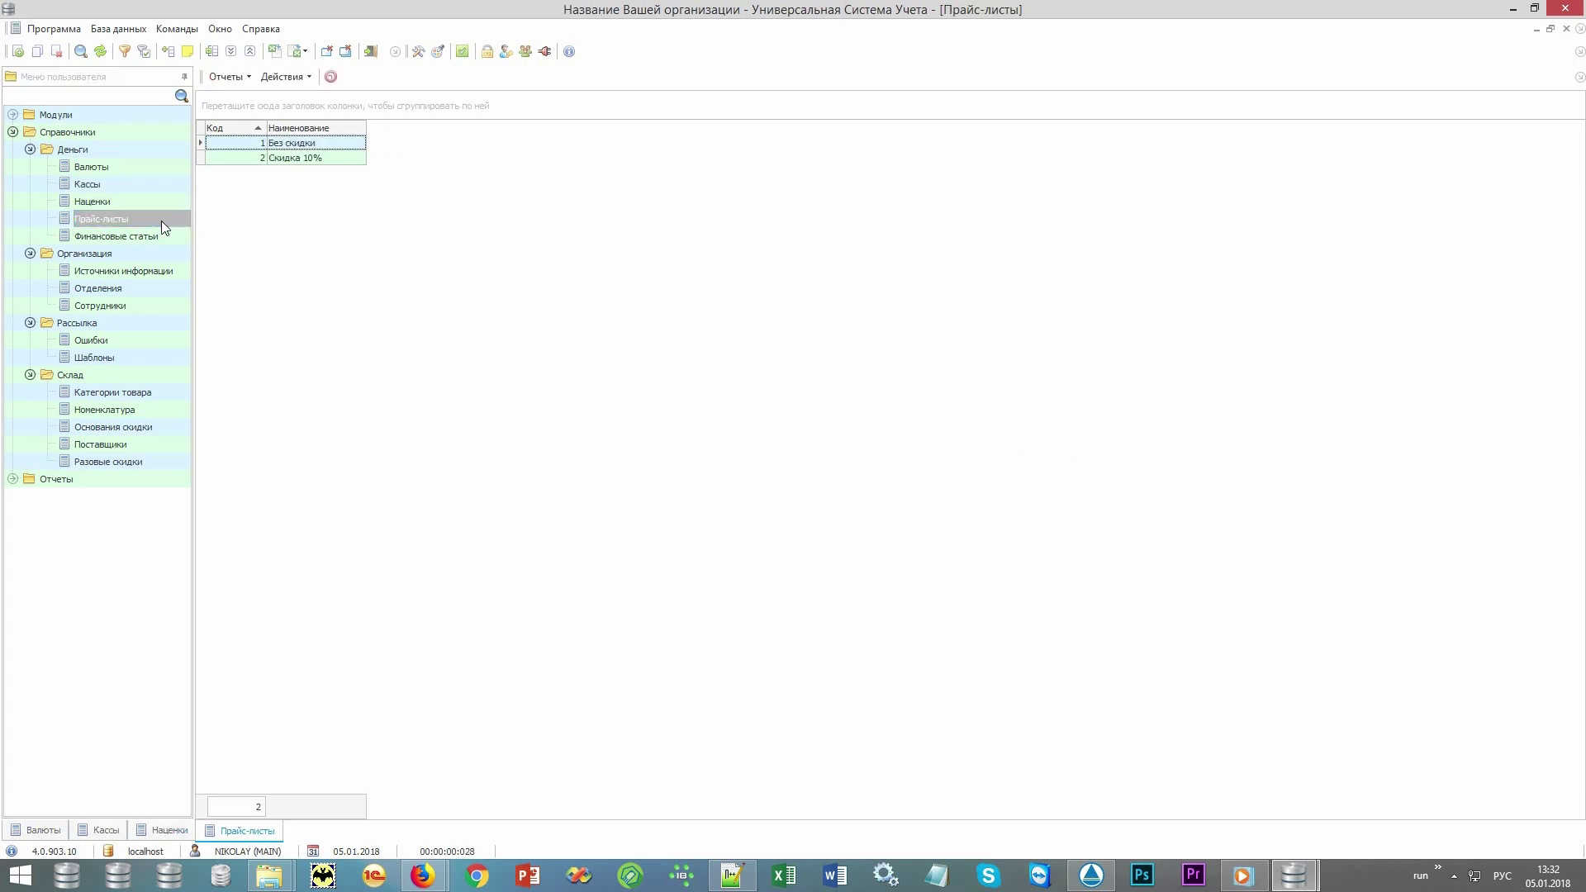
Step: Open the Финансовые статьи directory and go through its expense items from Коммунальные услуги to Зарплата
double_click(162, 236)
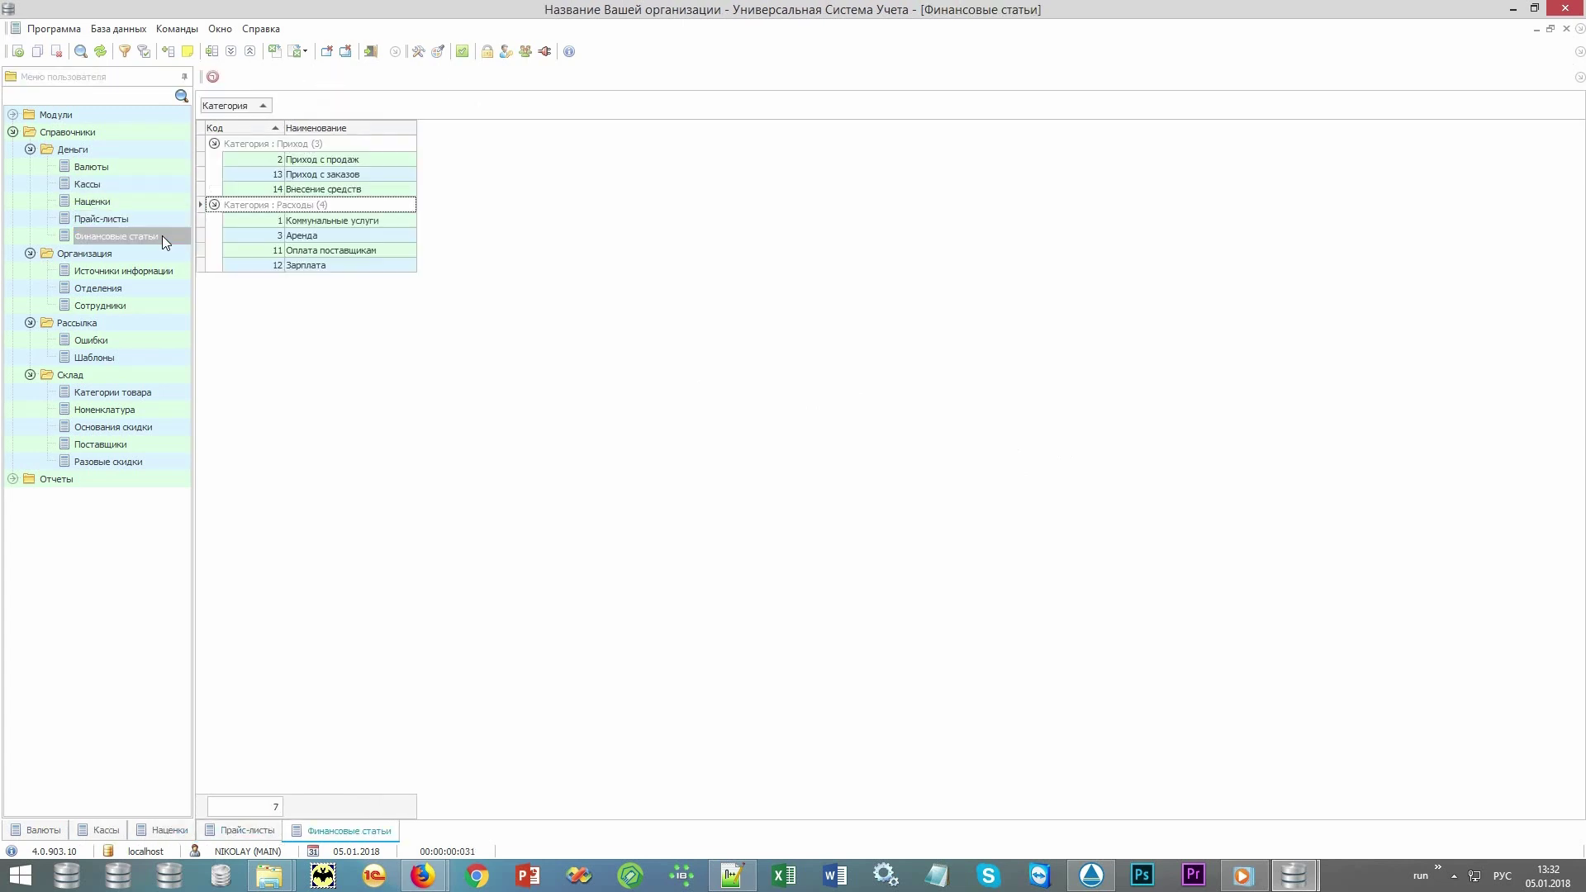
click(395, 222)
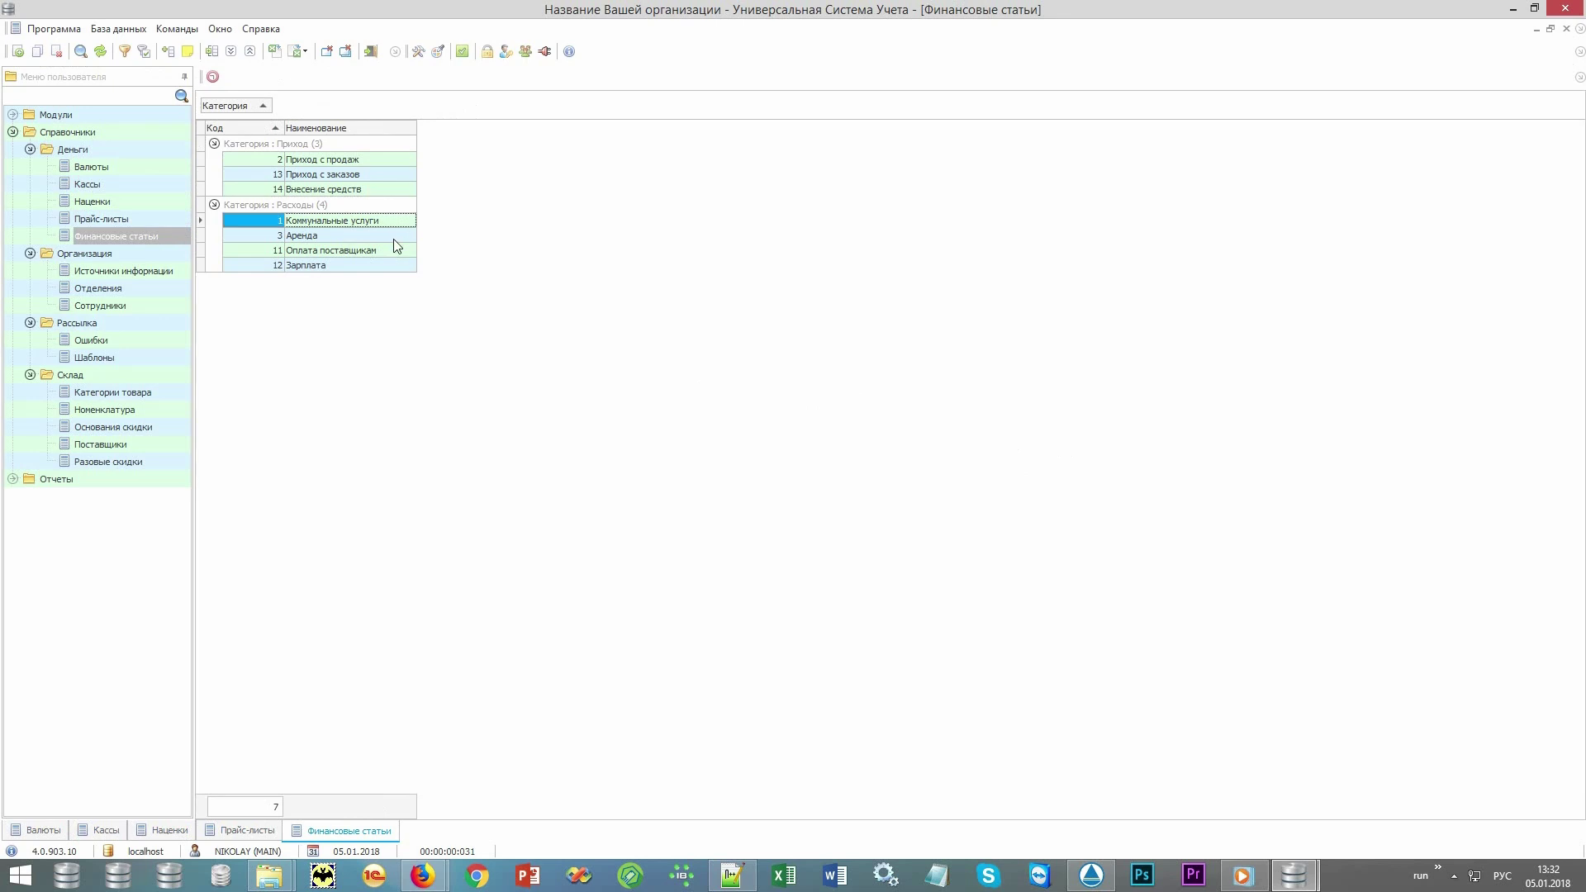
click(392, 235)
click(390, 252)
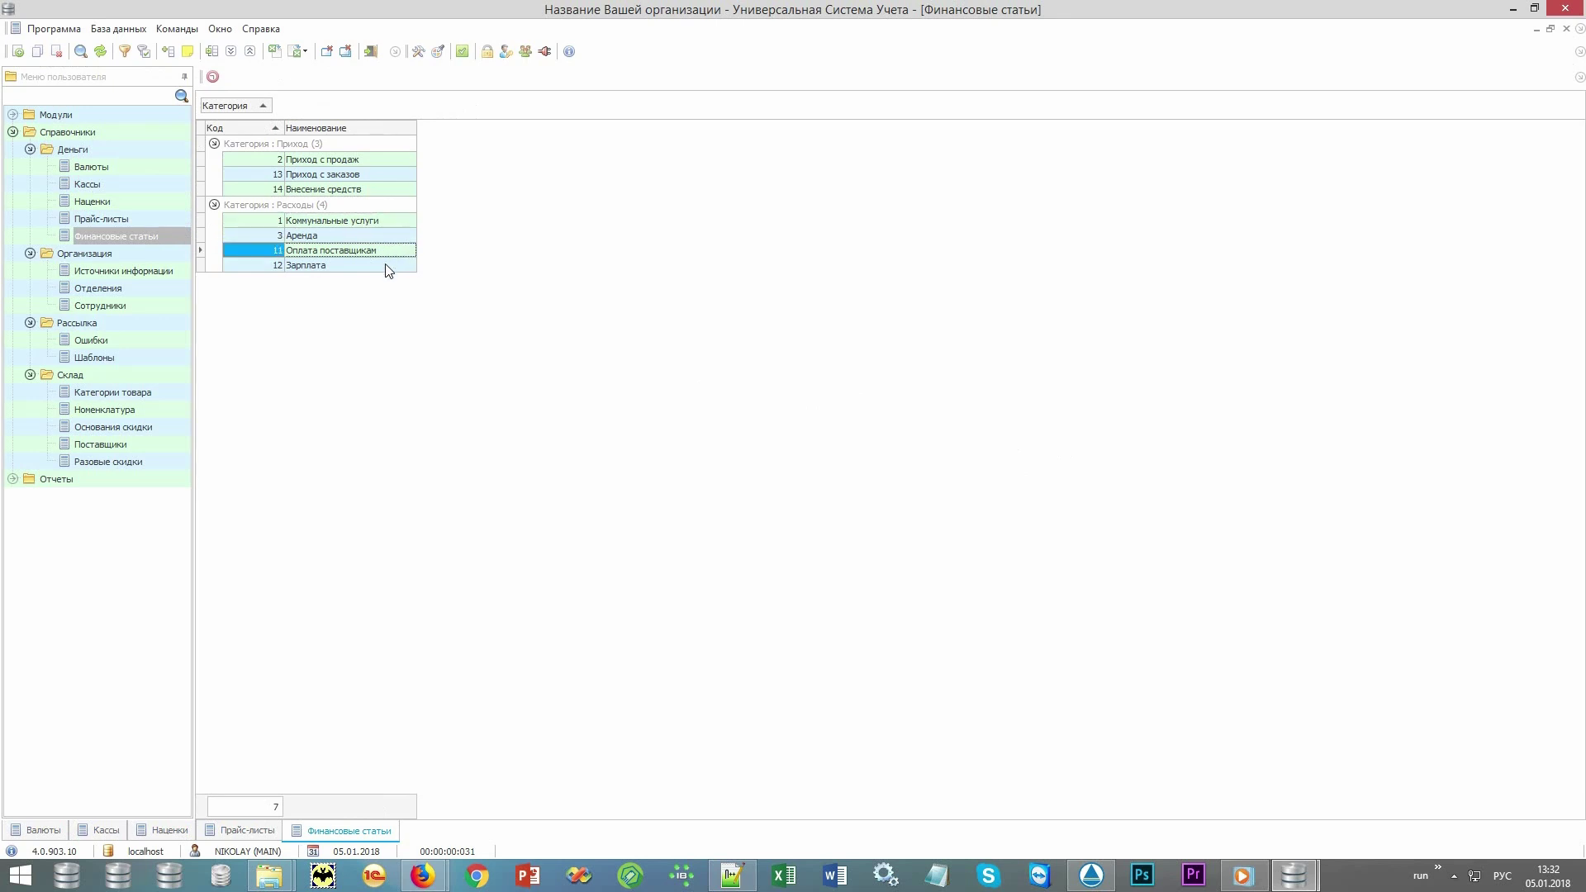
click(388, 265)
Step: Open Отделения and Сотрудники from the Организация folder and view the second employee's rates
click(106, 254)
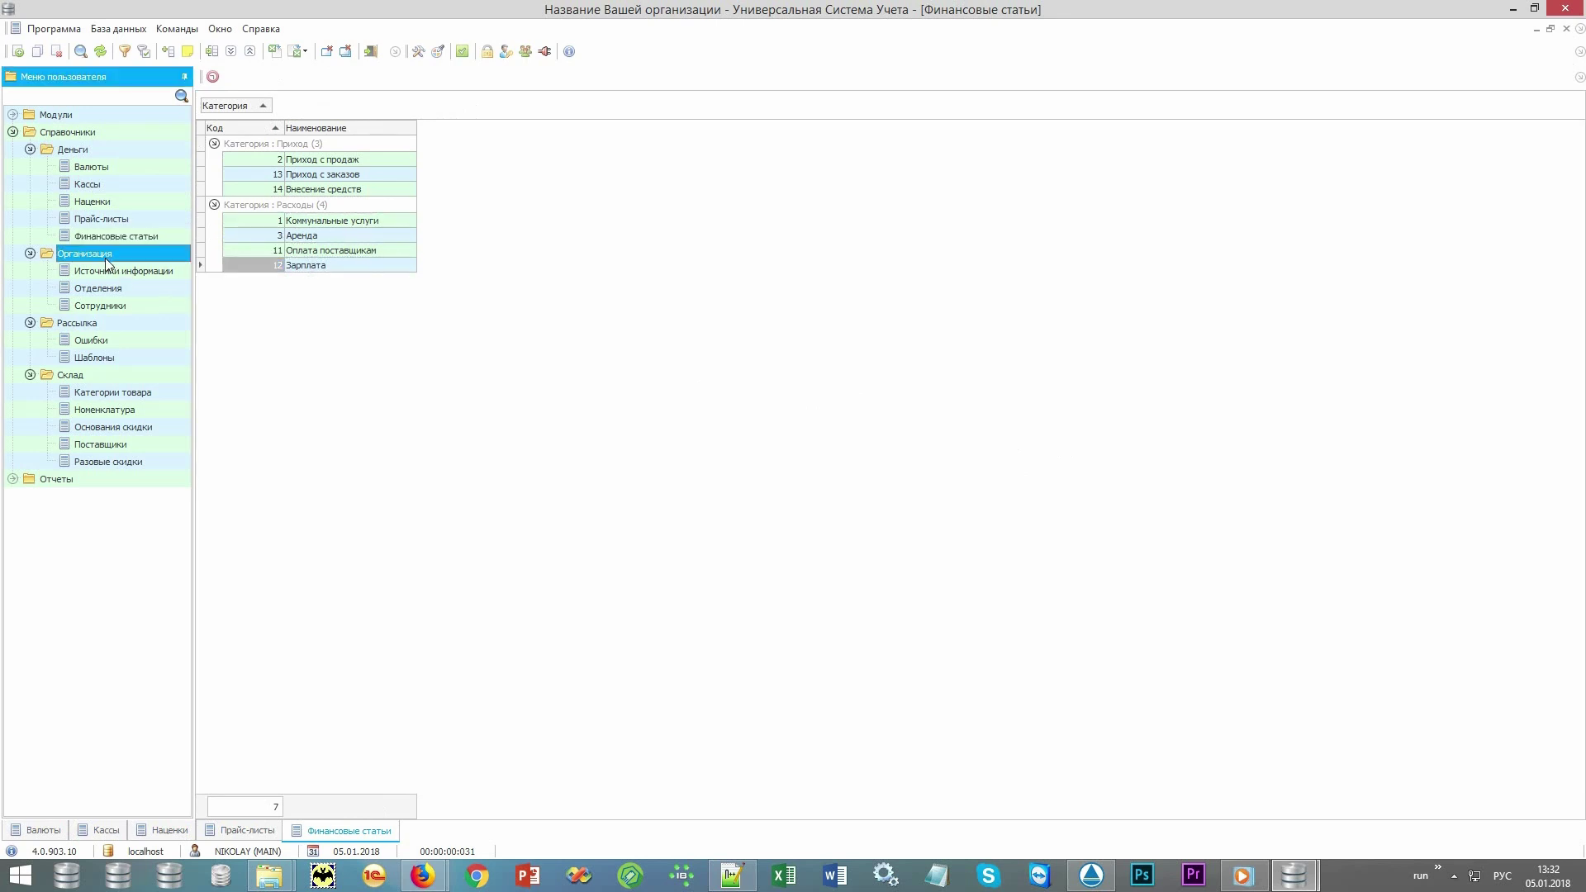
click(148, 289)
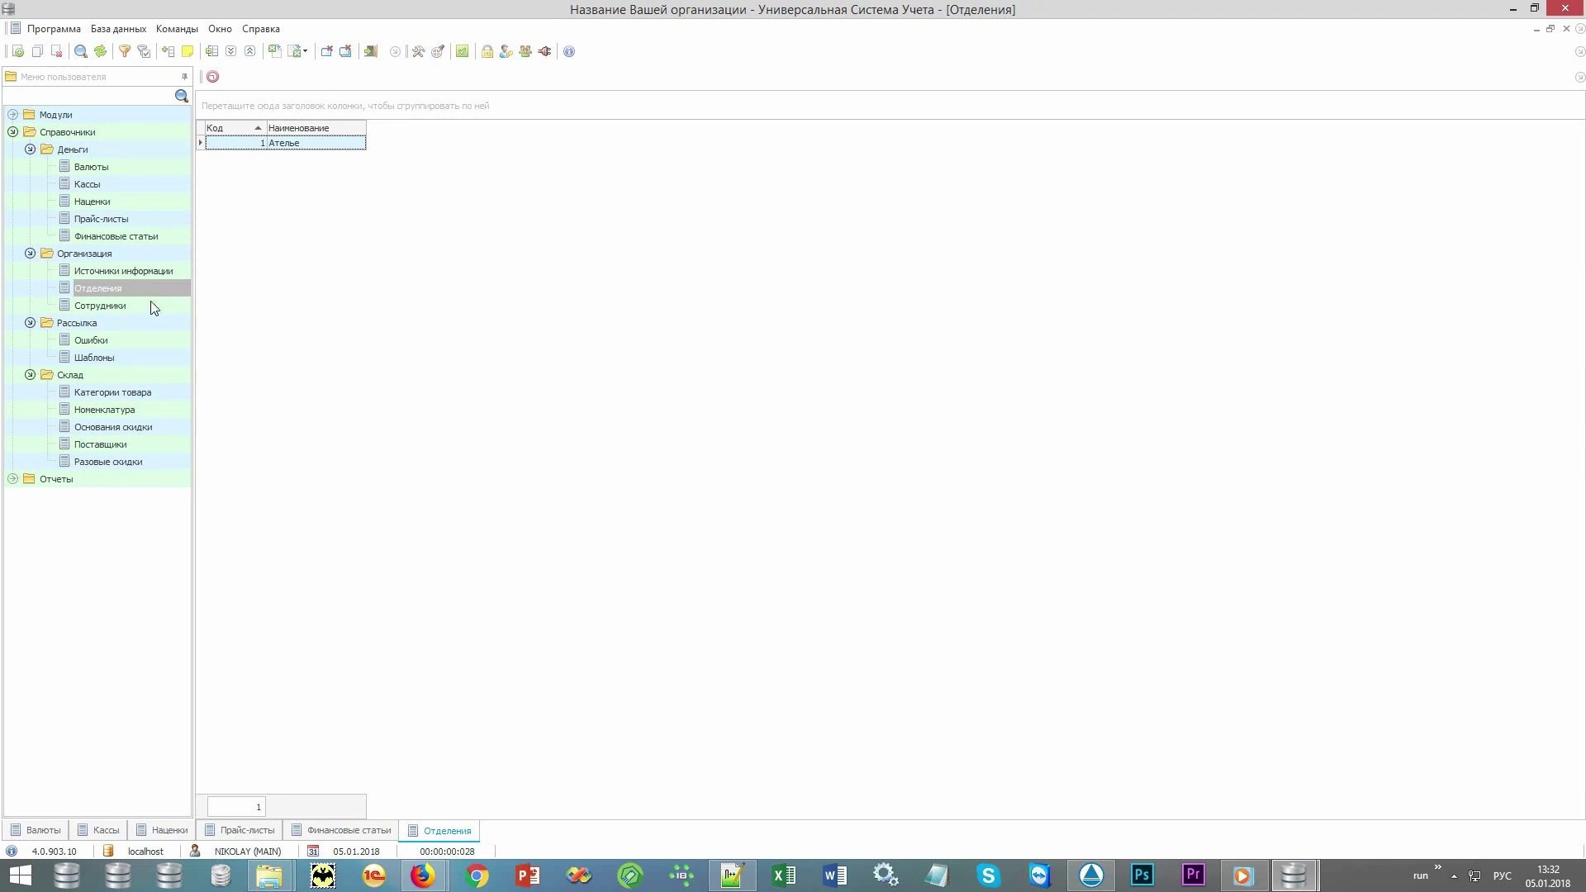
click(150, 308)
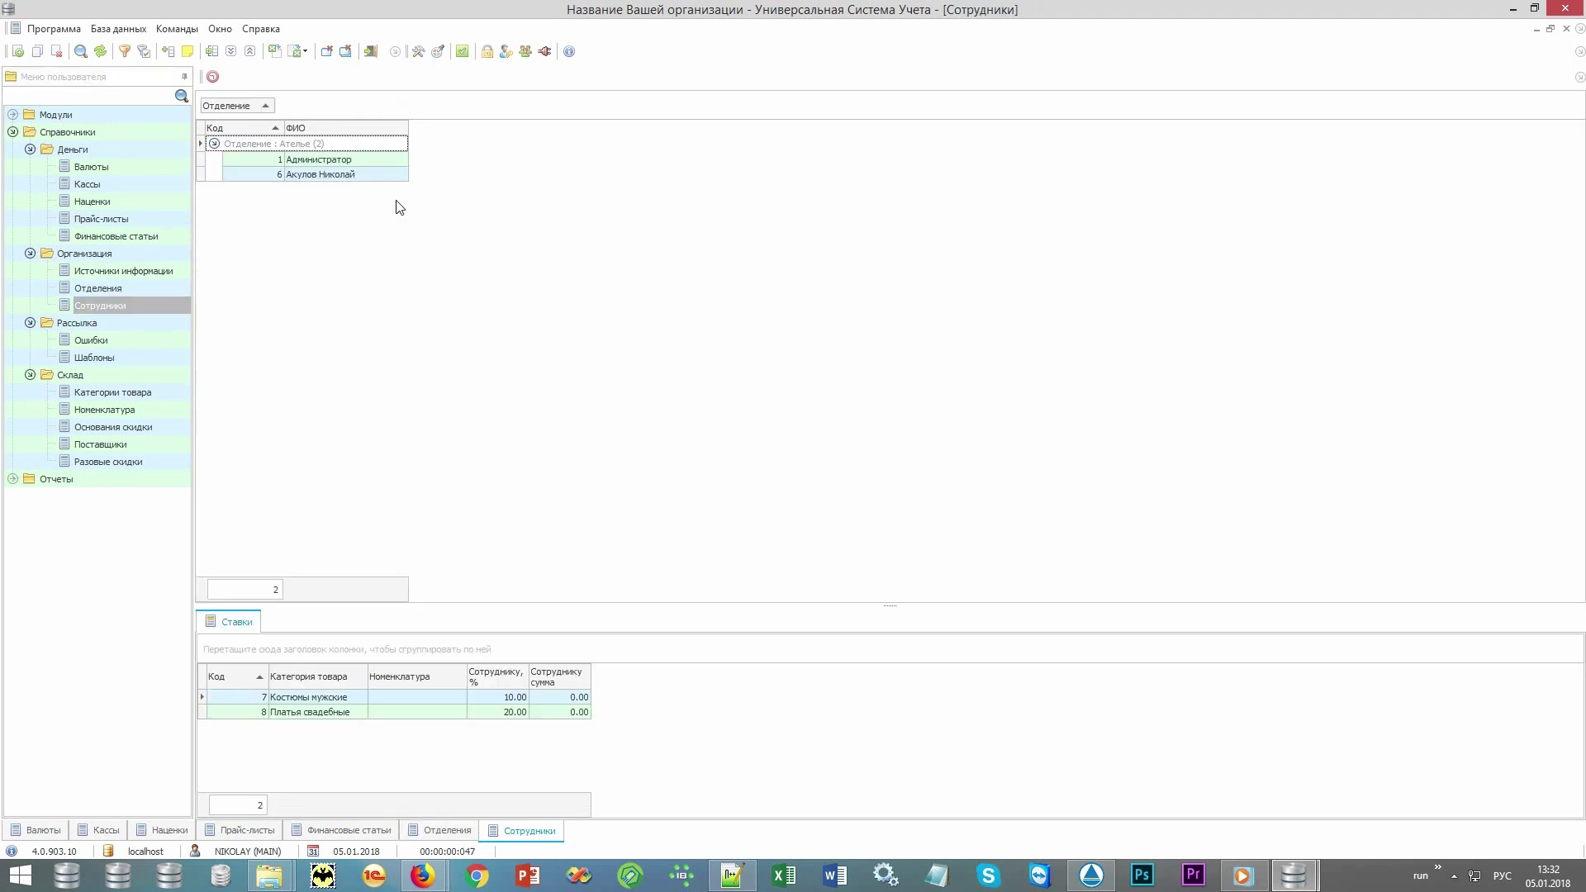
click(371, 176)
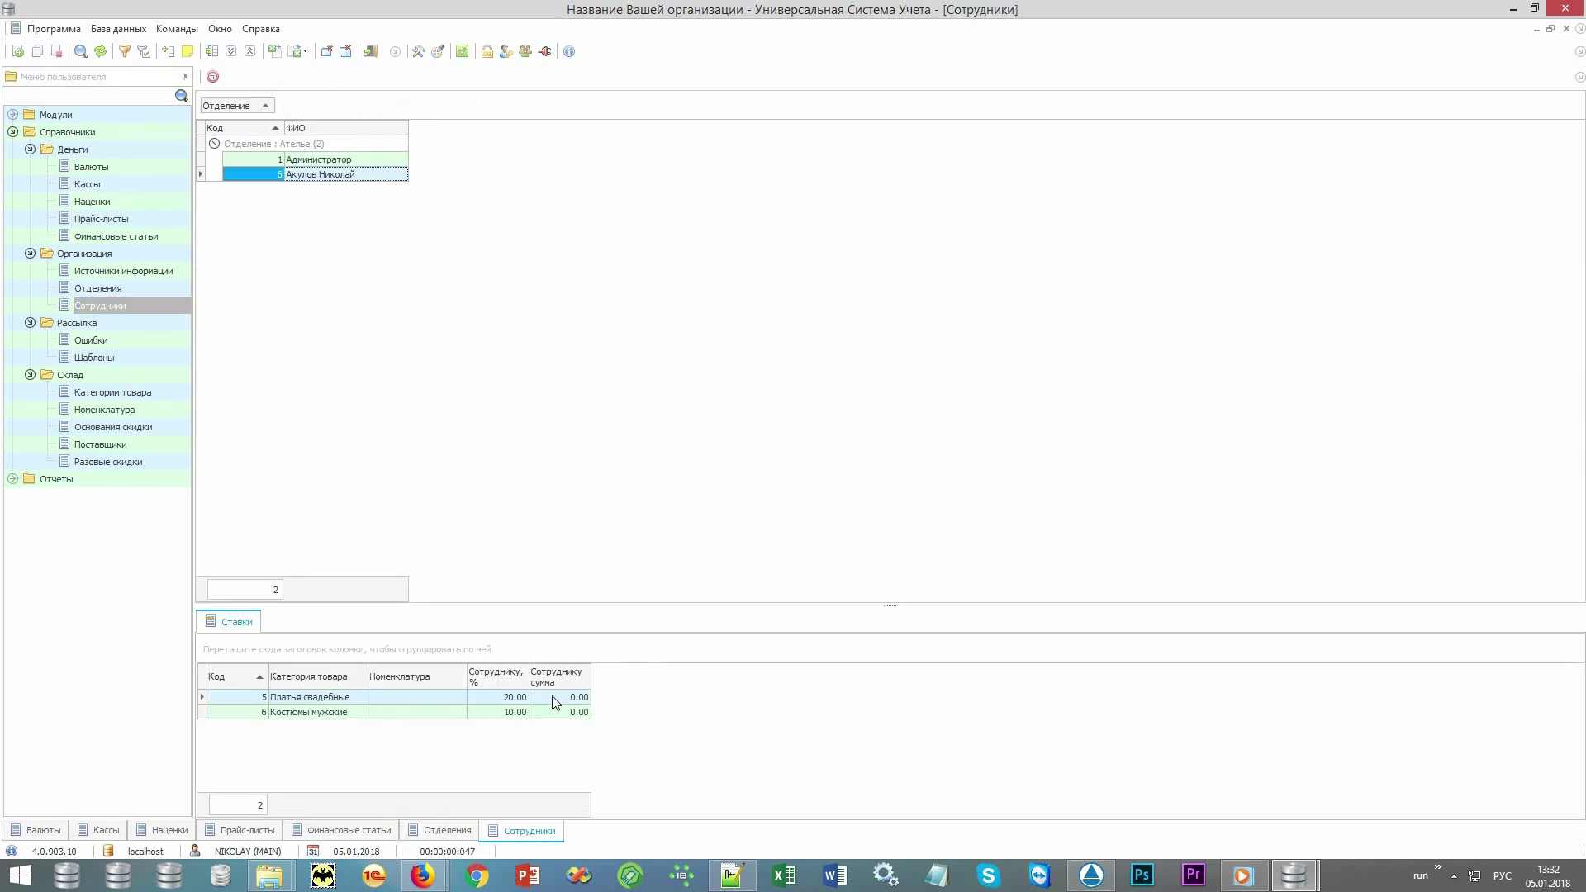
Step: Open Источники информации, expand the Неизвестно and Интернет categories, and look at the Рассылка and Сайт entries
click(138, 271)
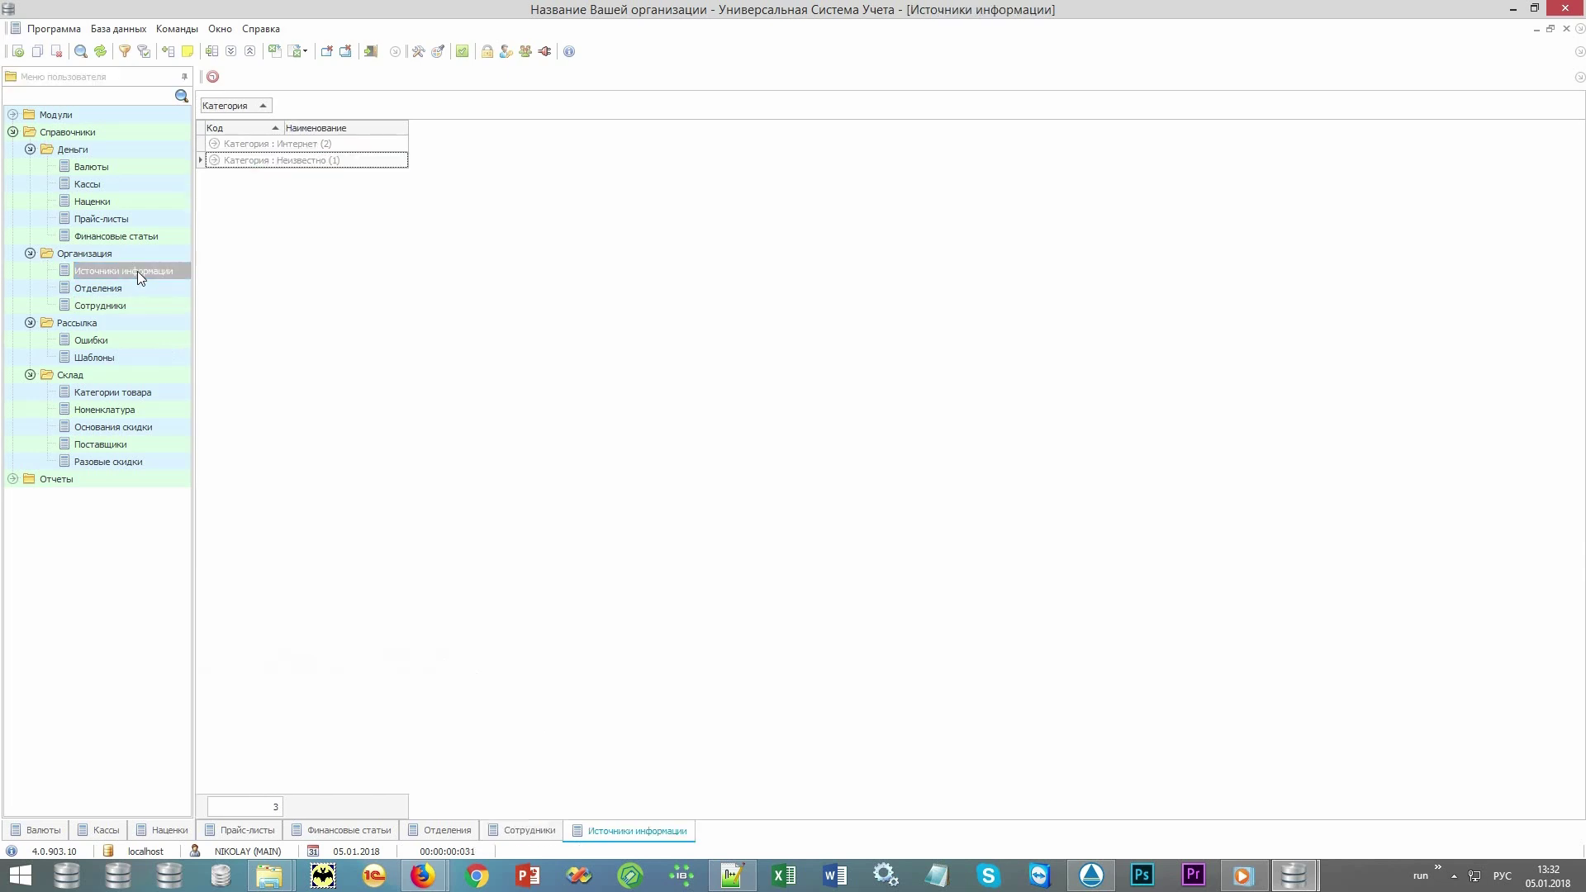
click(214, 160)
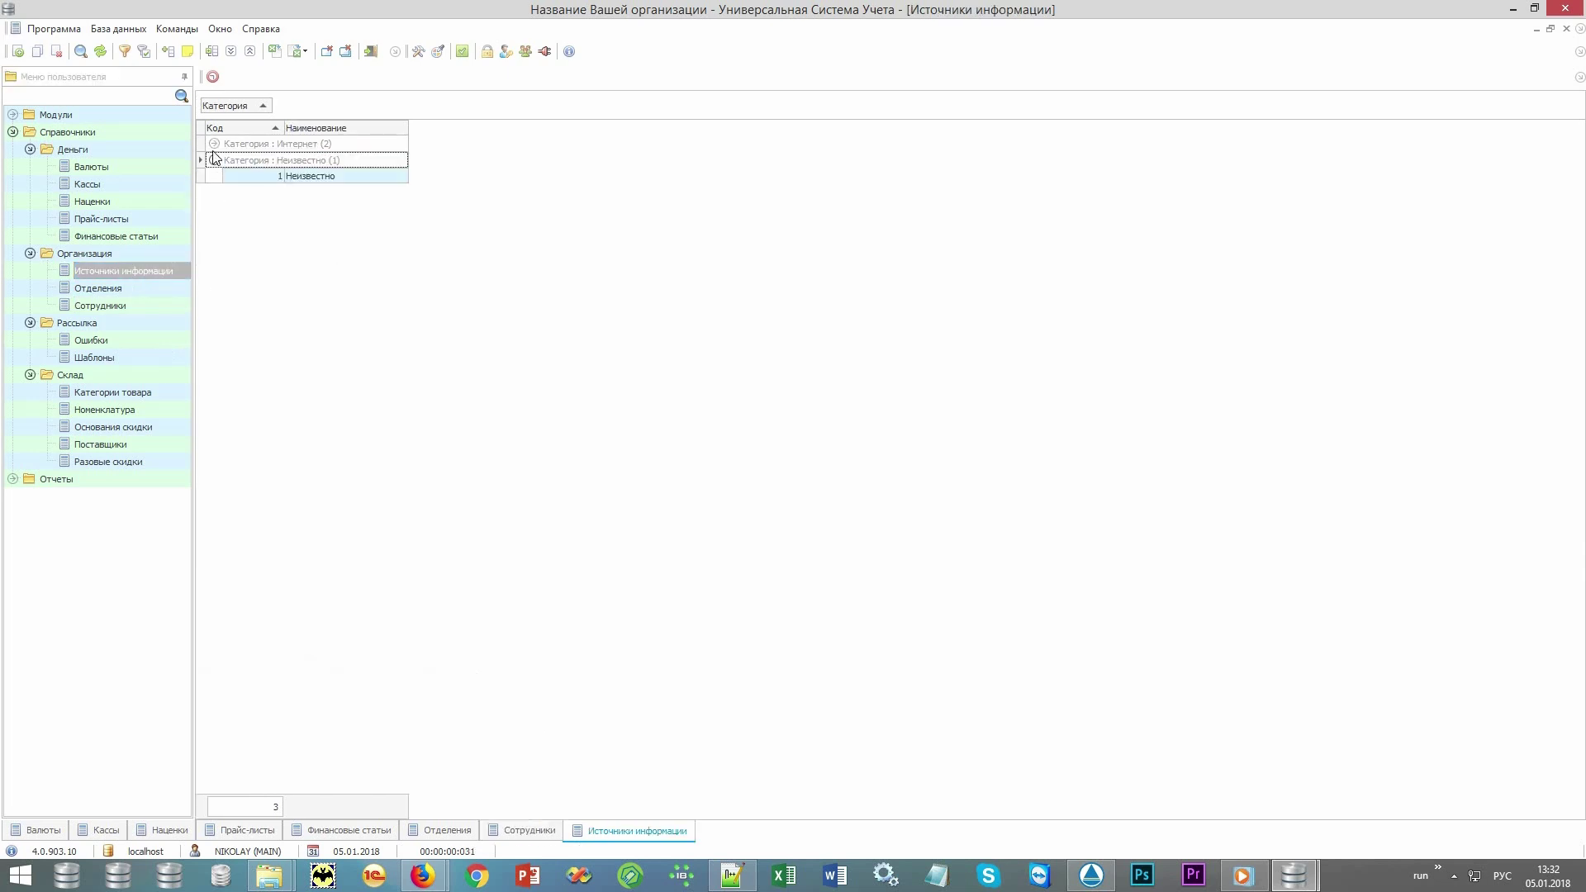
click(214, 144)
click(349, 146)
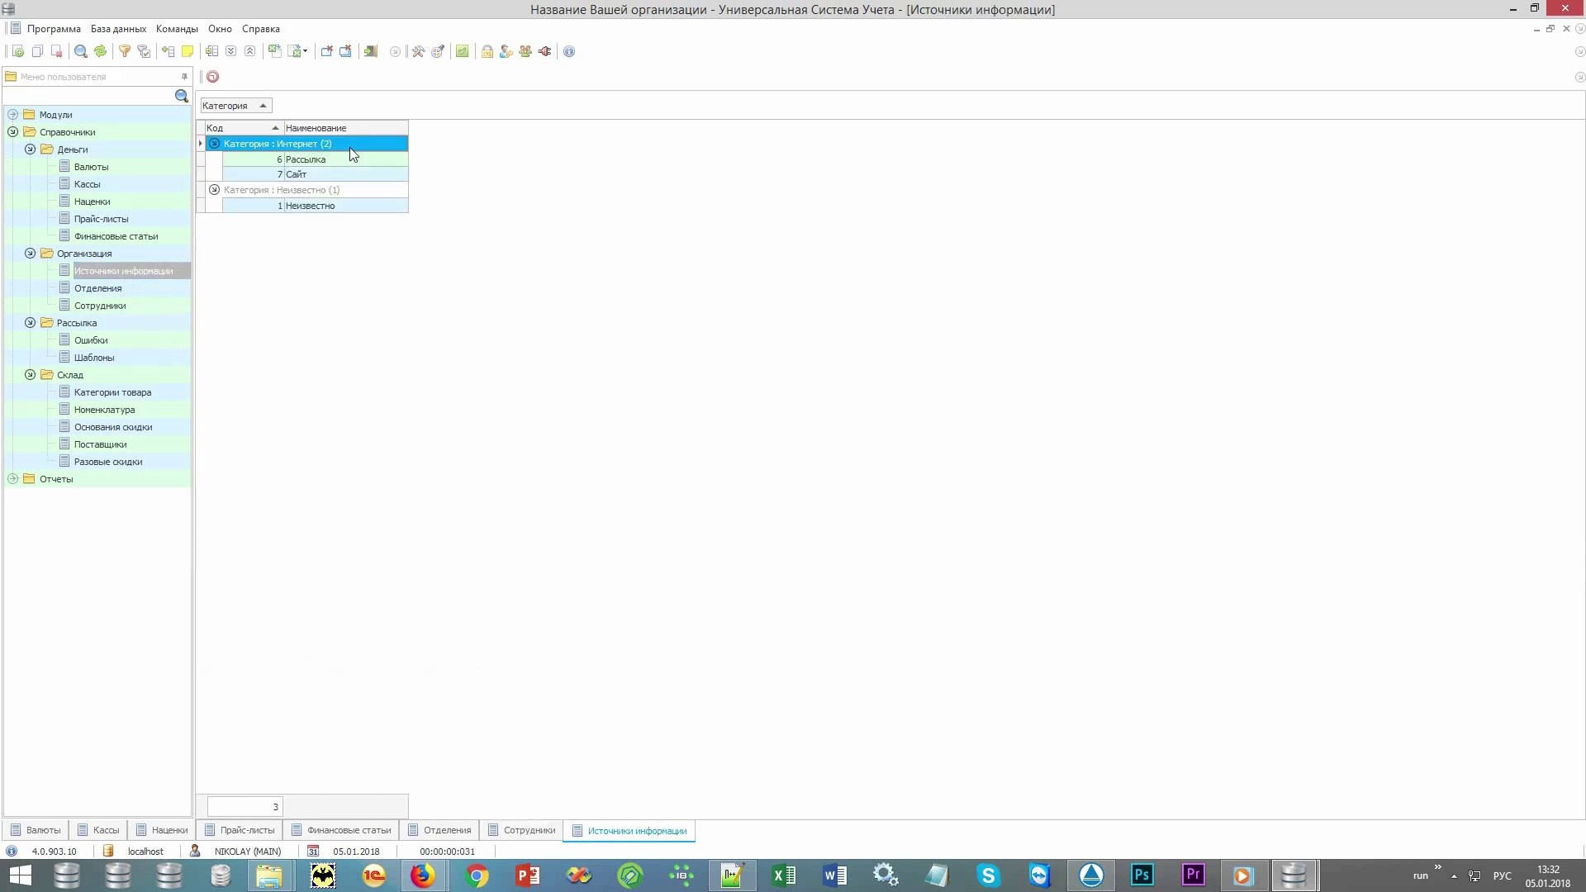
click(350, 160)
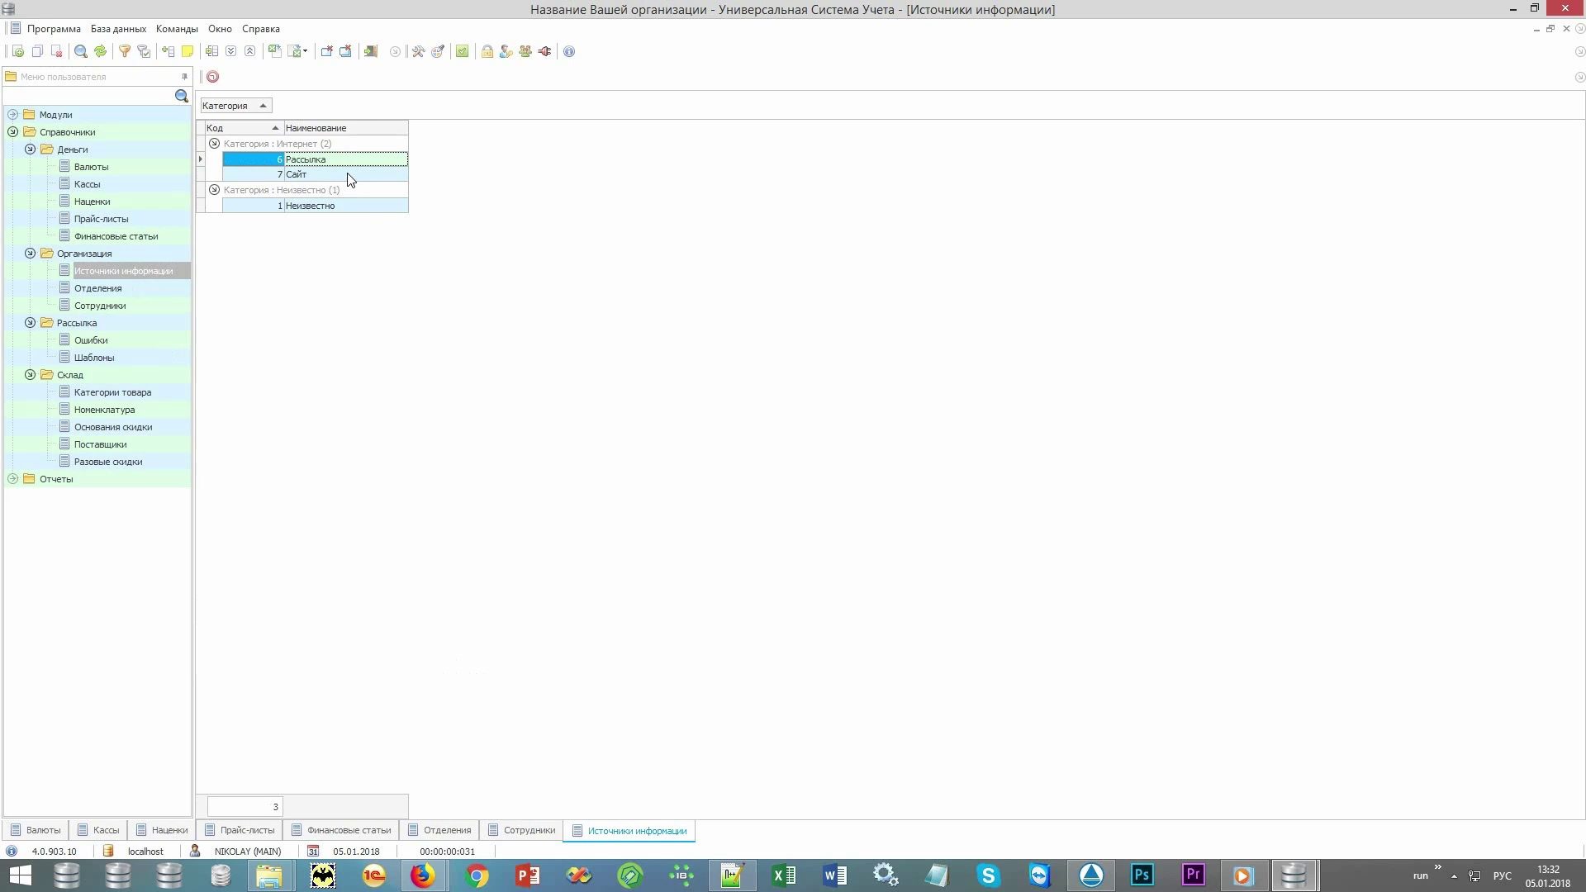
click(351, 177)
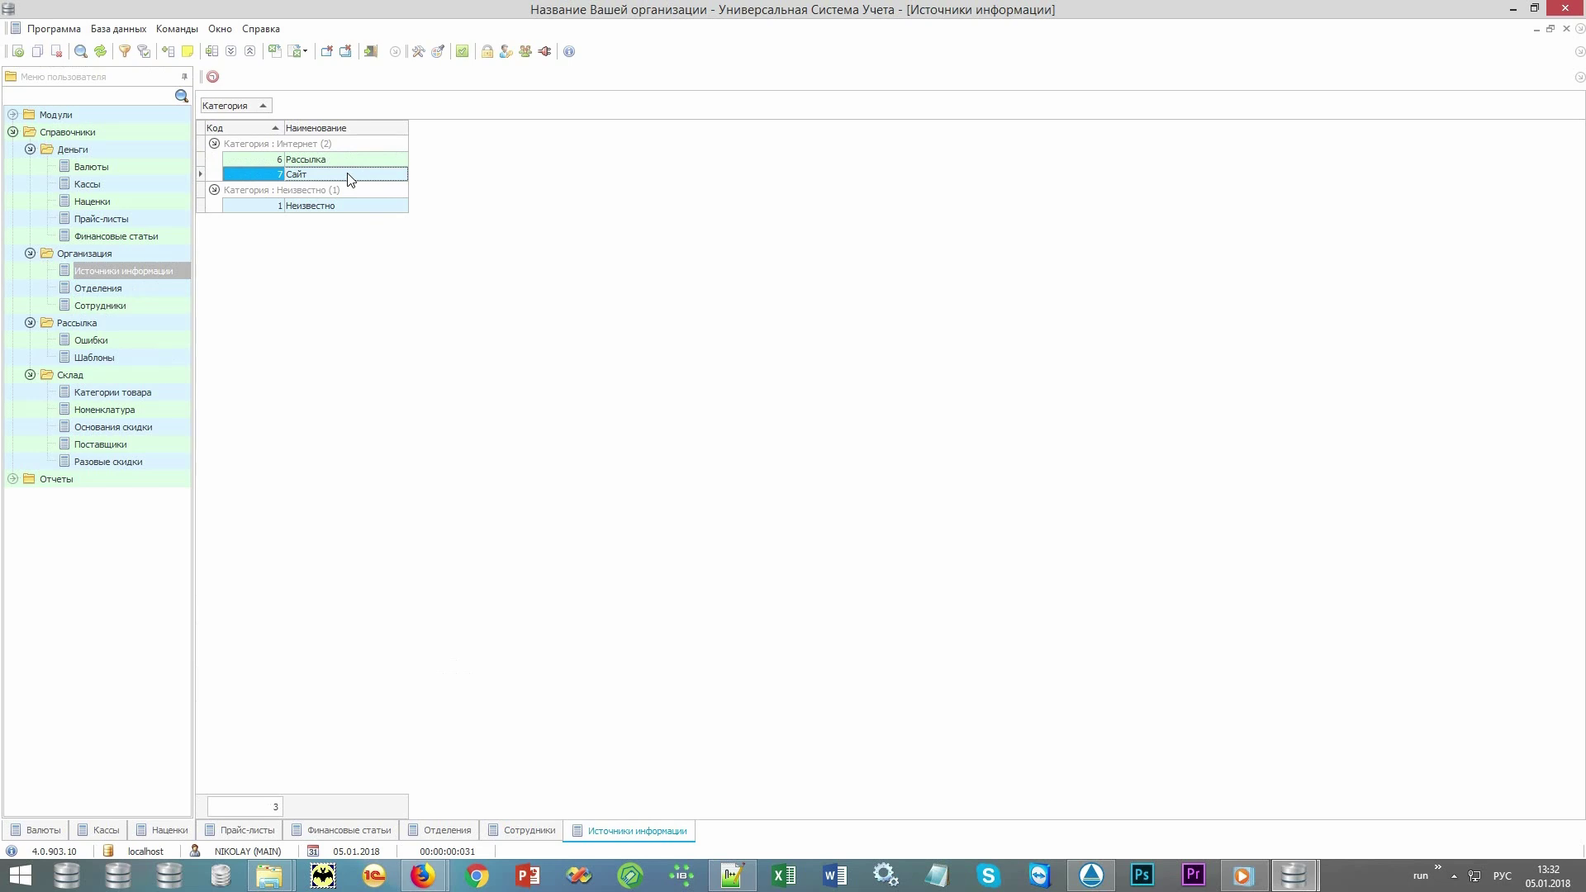
Step: Open the Шаблоны directory in the Рассылка folder and select the "Заказ готов" template
click(93, 325)
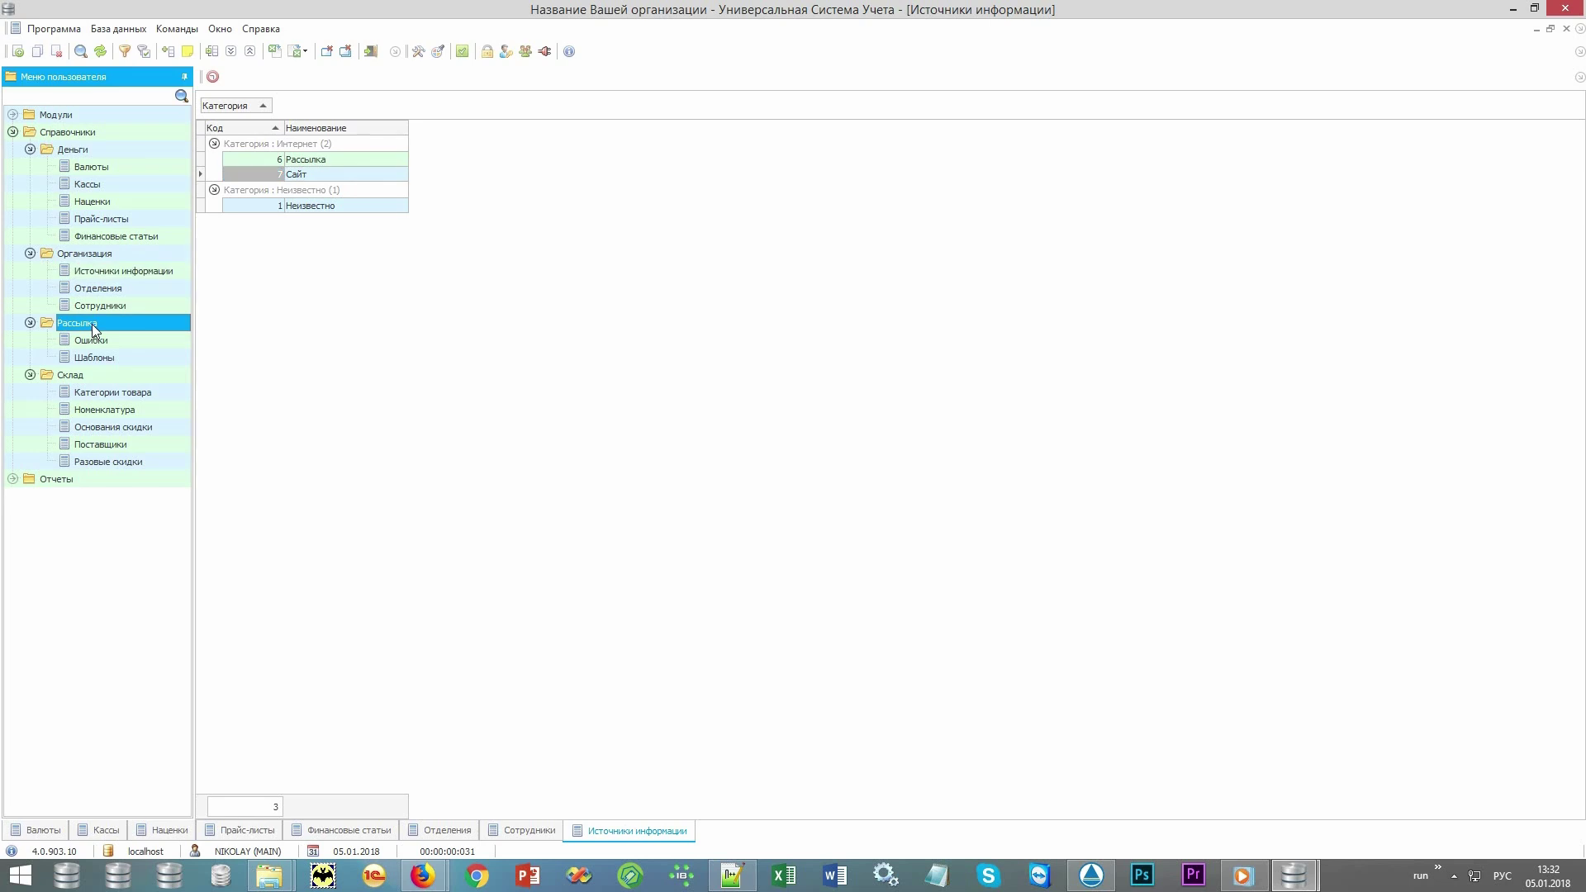
click(124, 361)
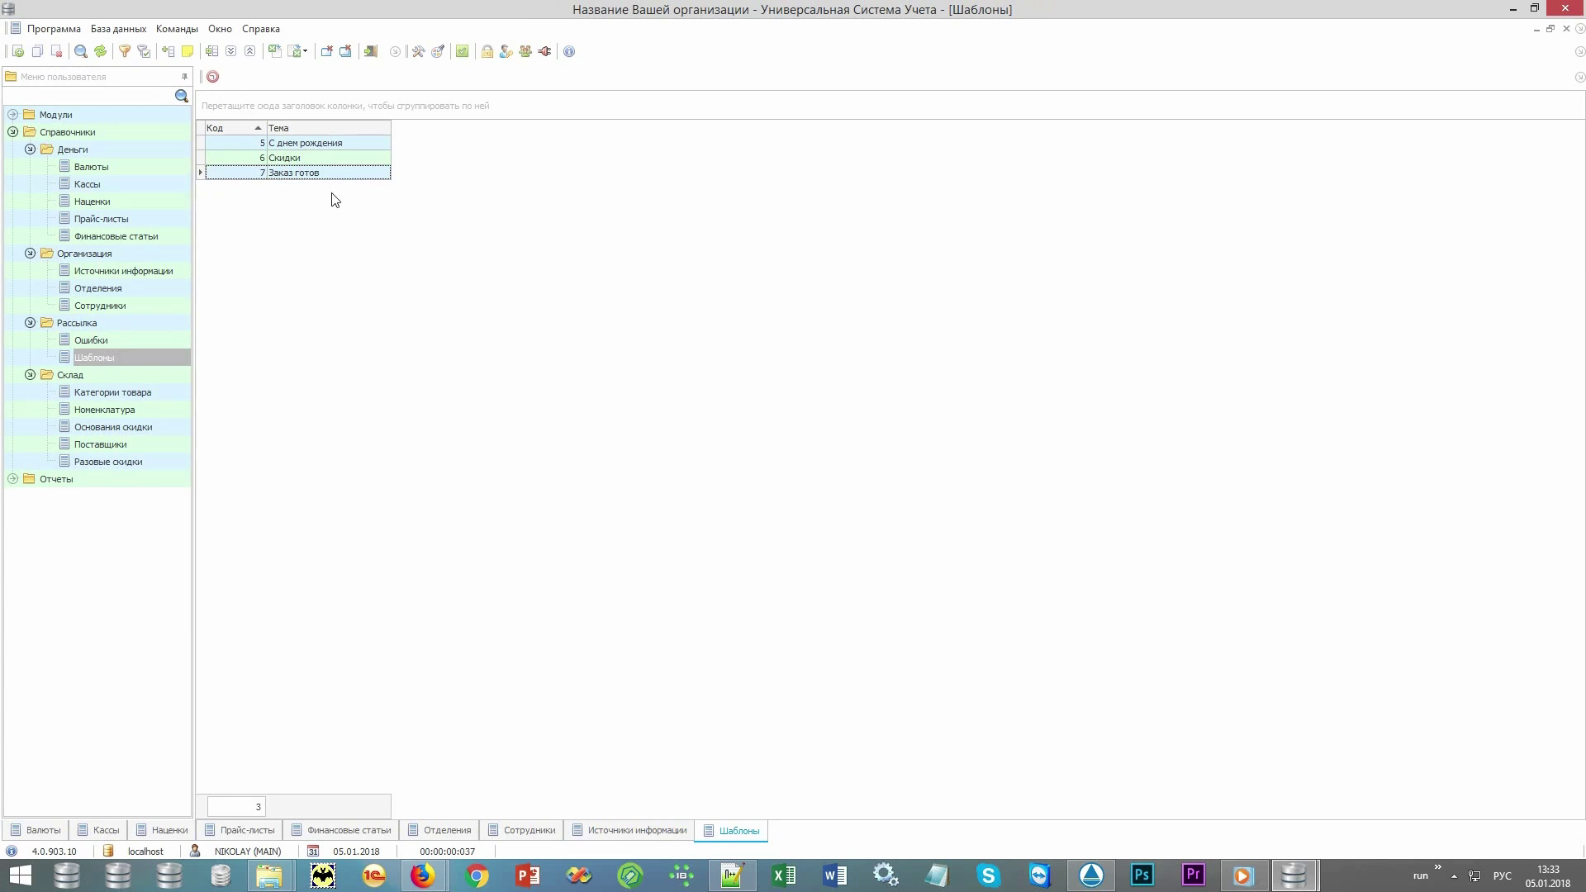
click(347, 176)
Step: Open the Рассылка report from Отчеты and start creating a mailing from its client list
click(12, 479)
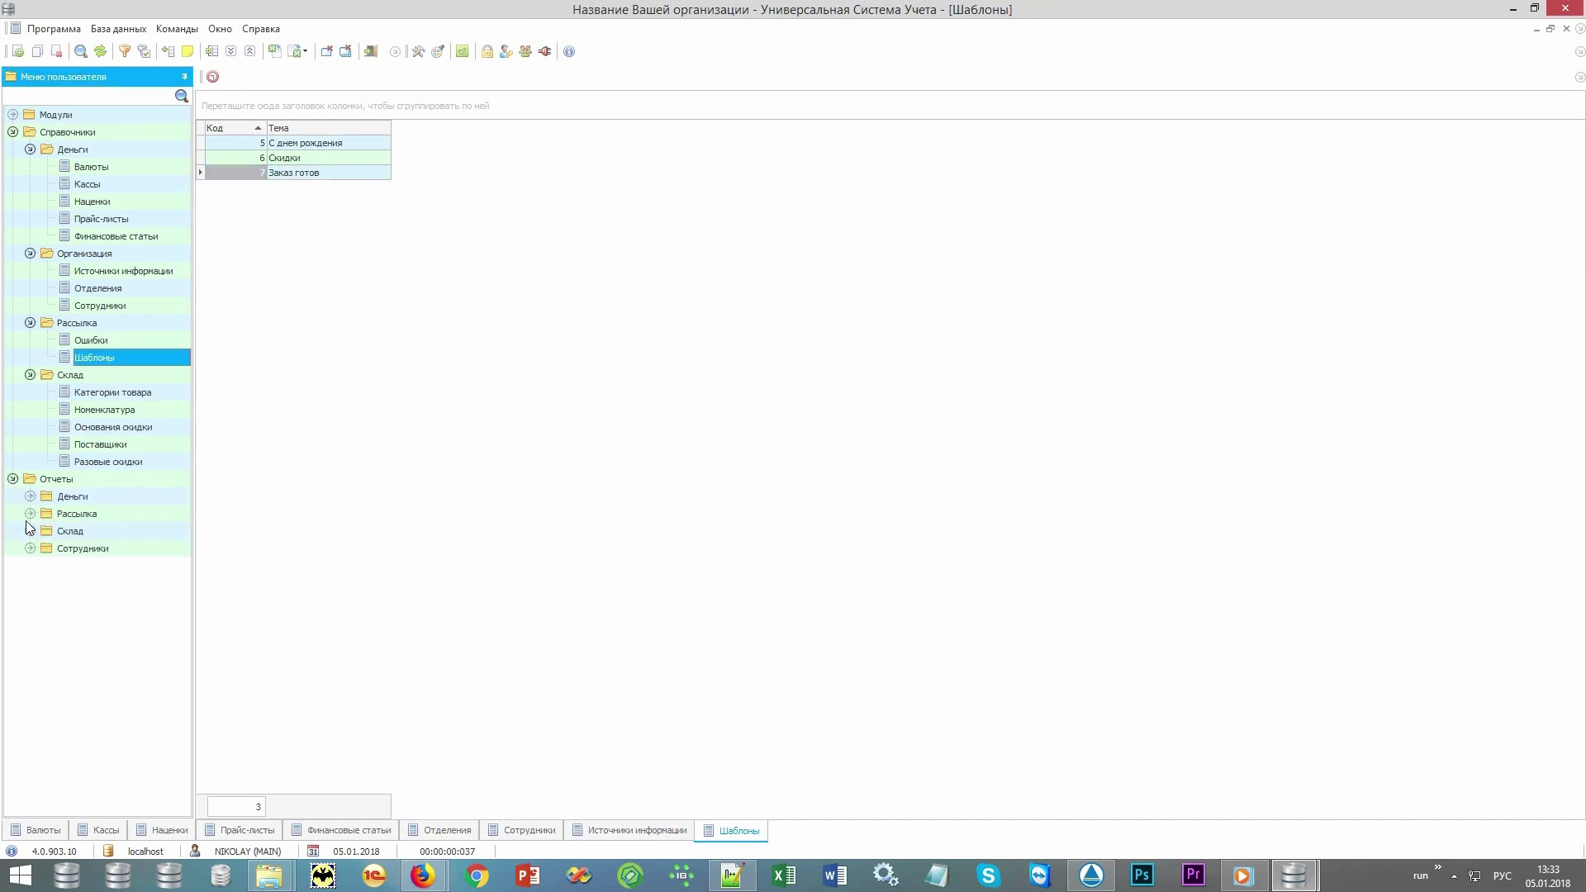
click(30, 514)
double_click(74, 533)
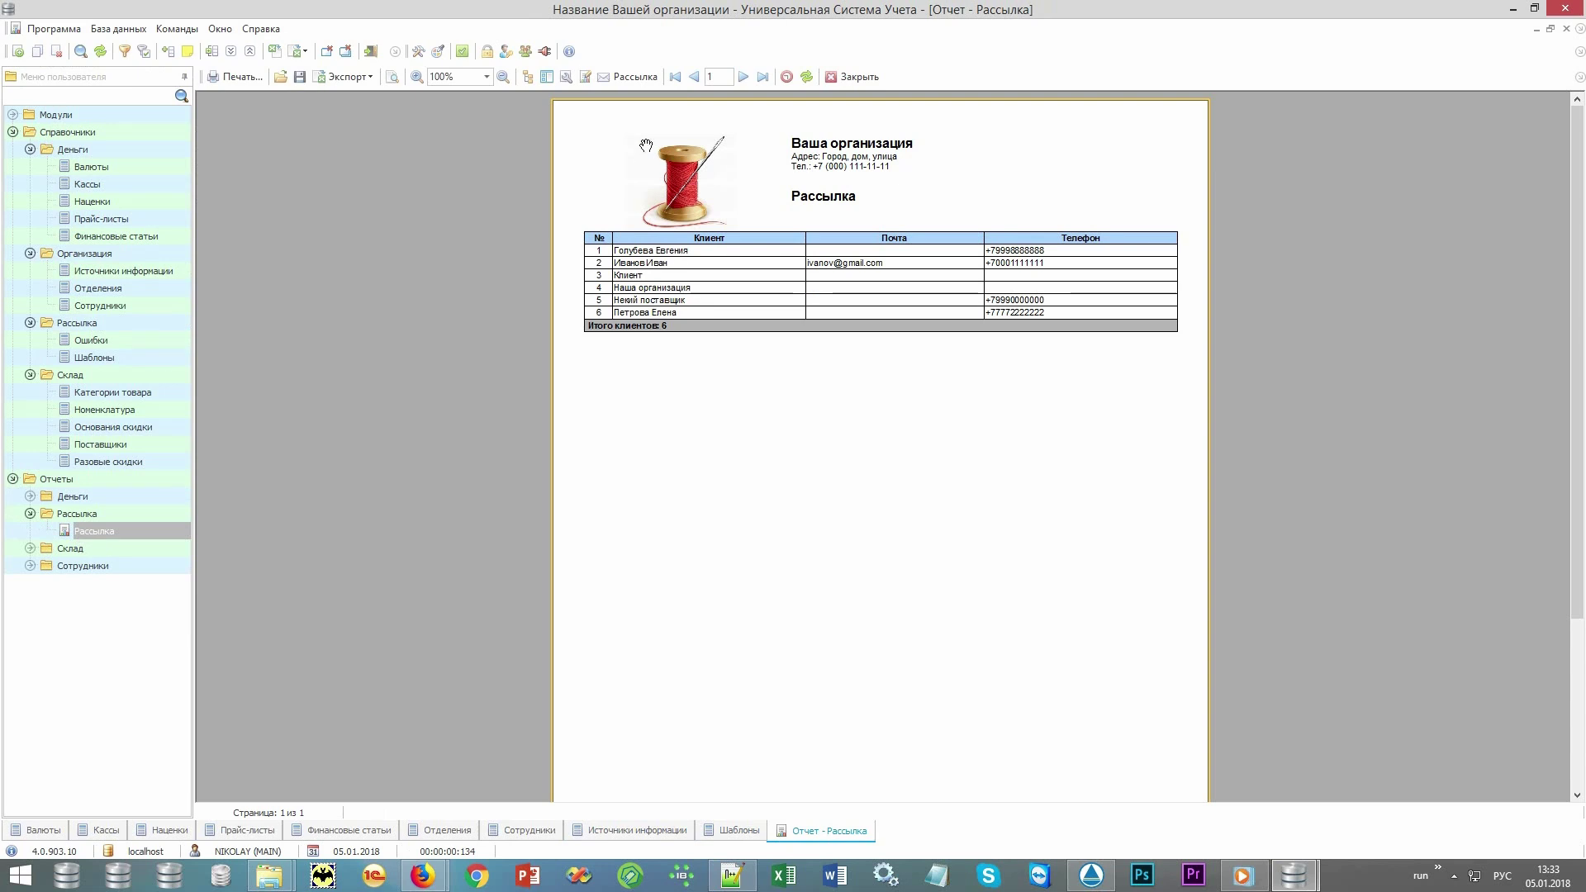
click(633, 76)
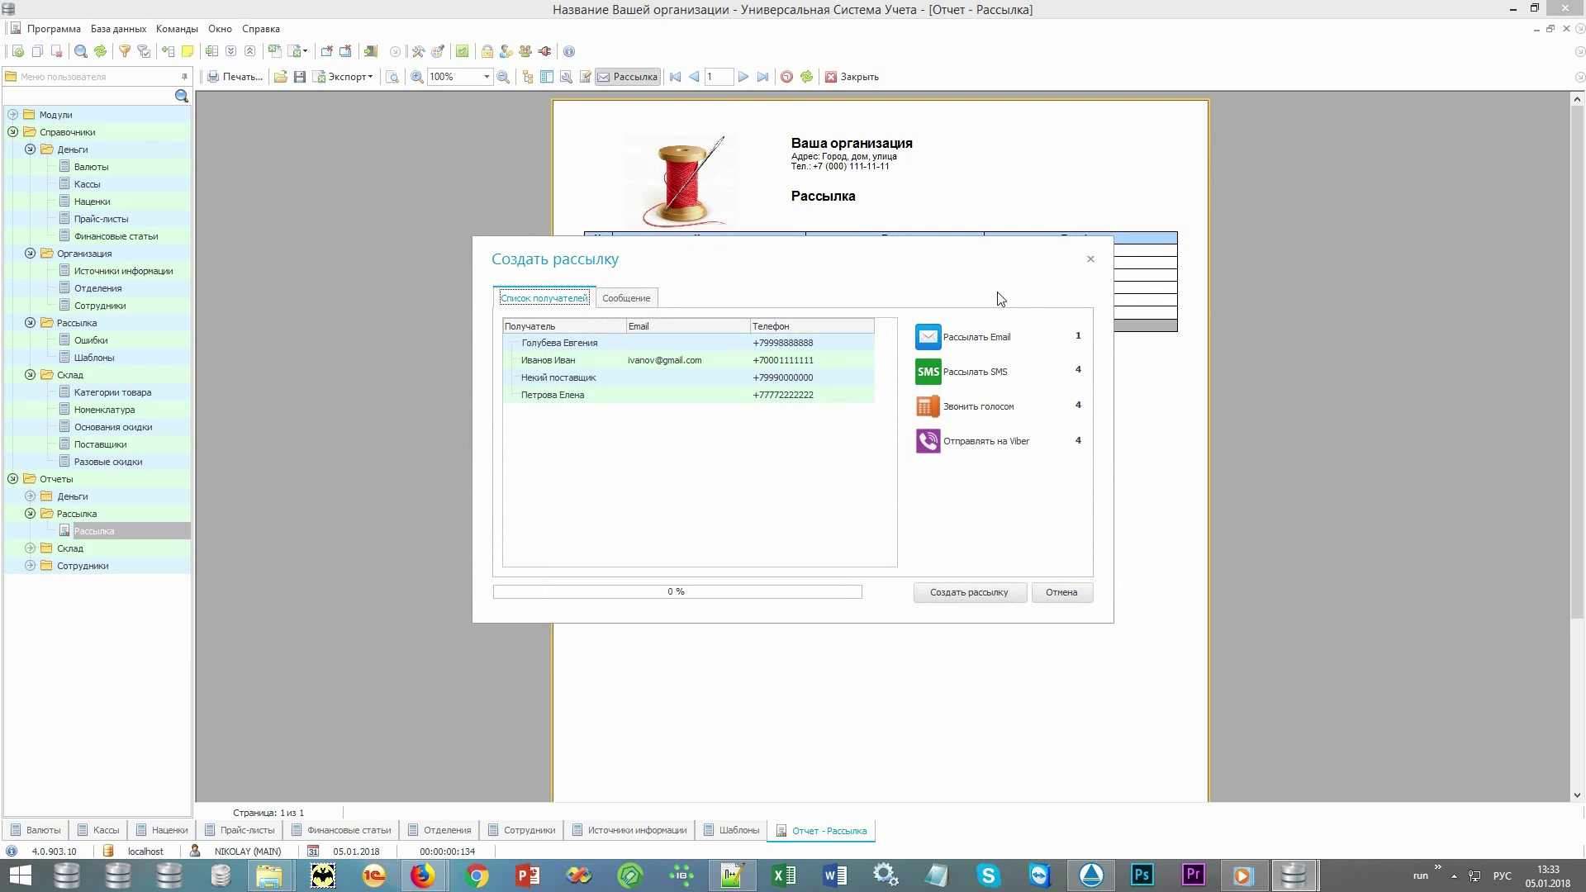
Step: Look over the Email, SMS, voice call and Viber channels of the mailing and cancel creating it
click(936, 342)
click(936, 373)
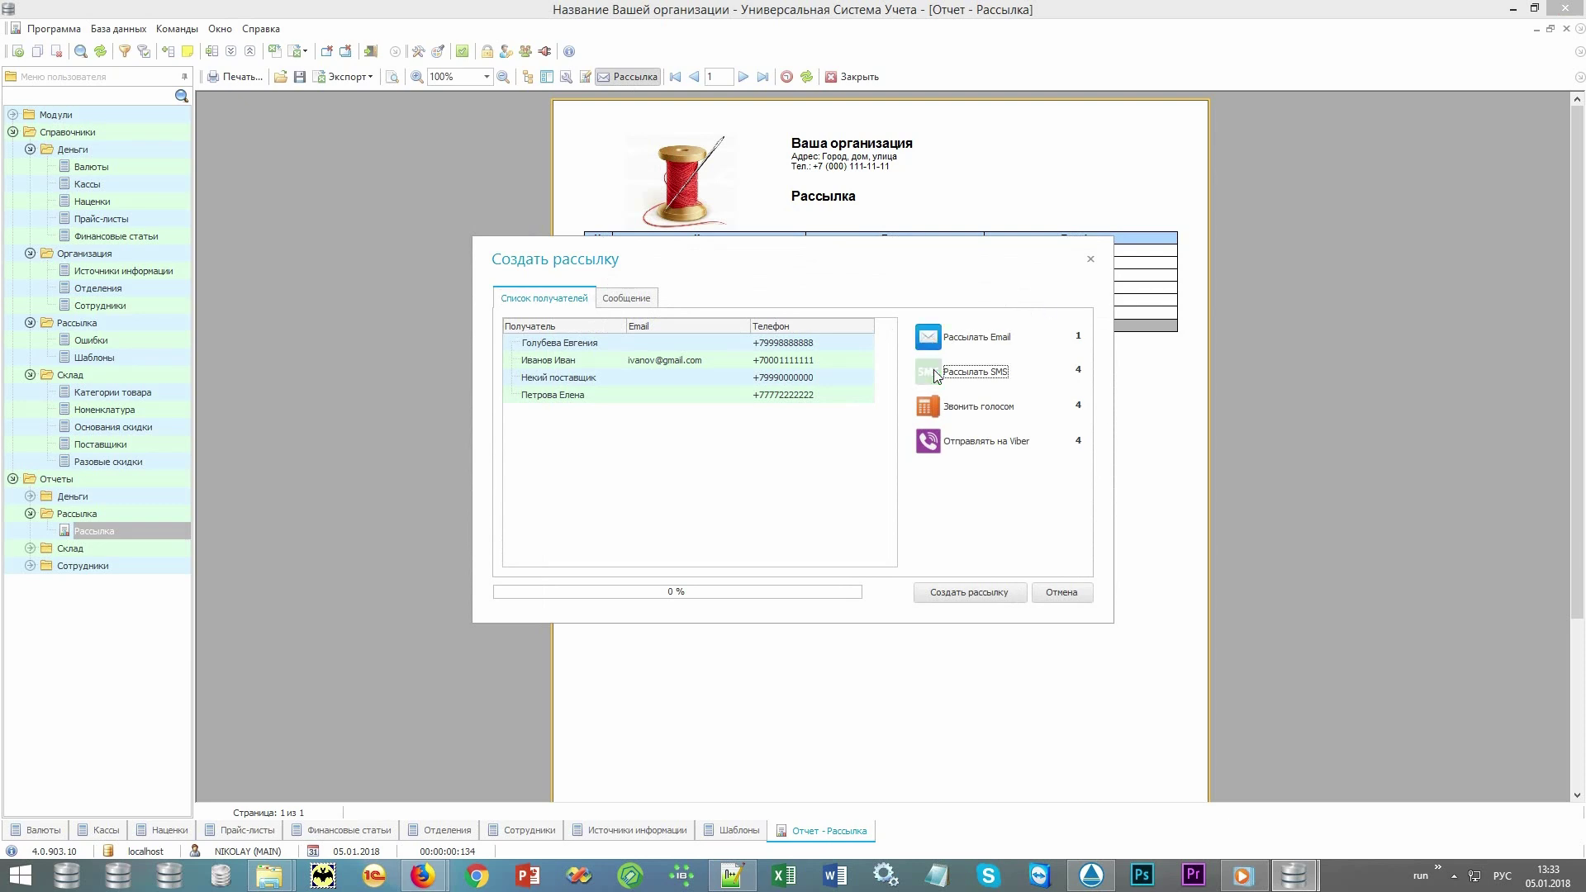
click(942, 444)
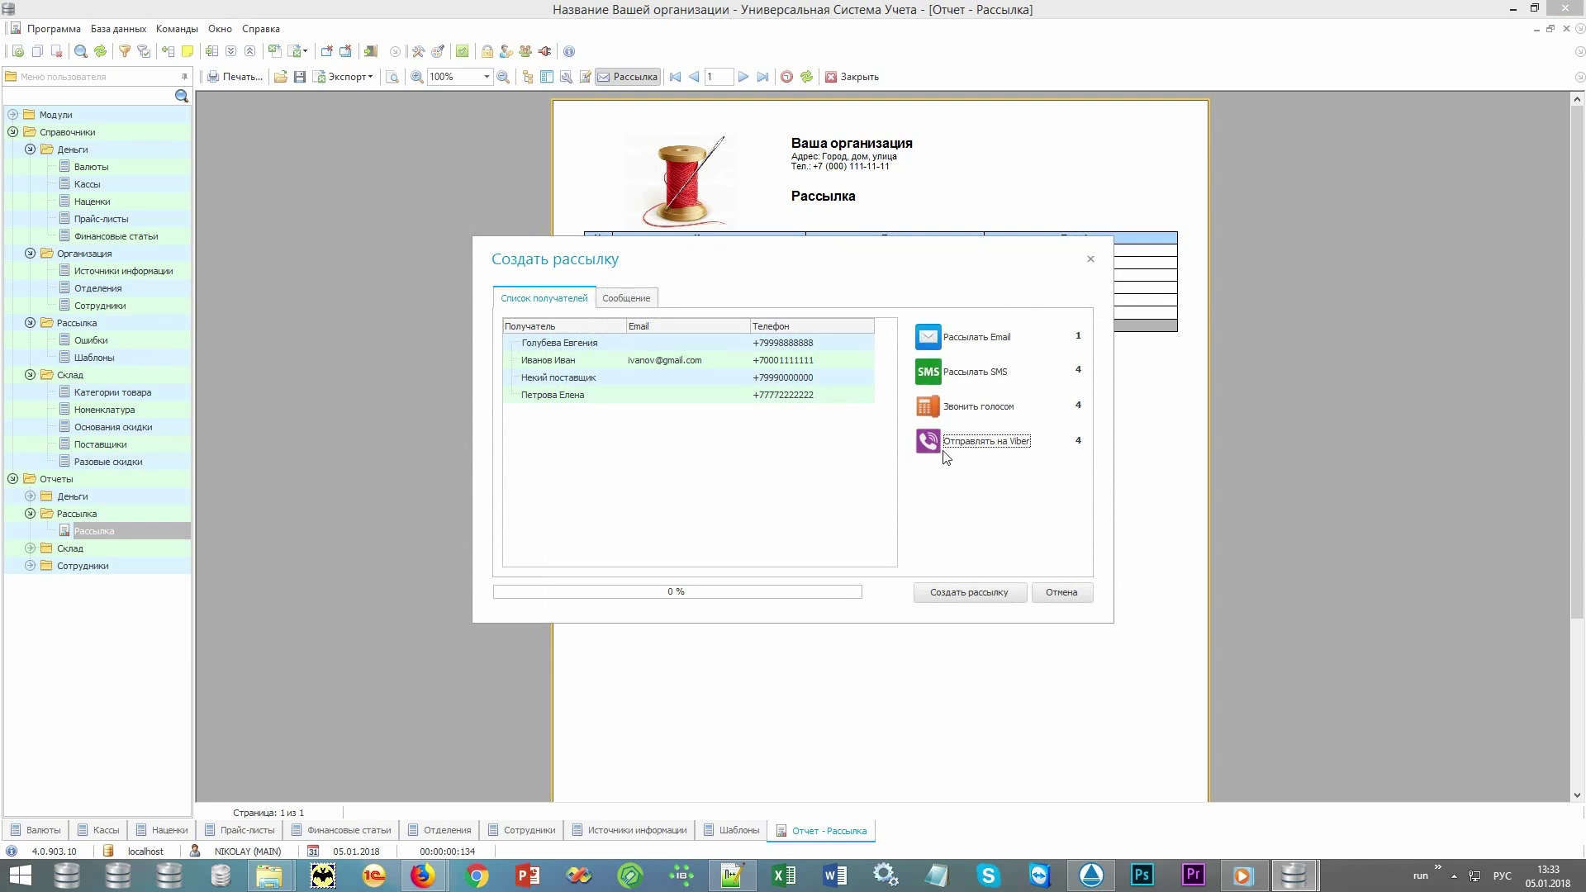
click(937, 409)
click(1059, 593)
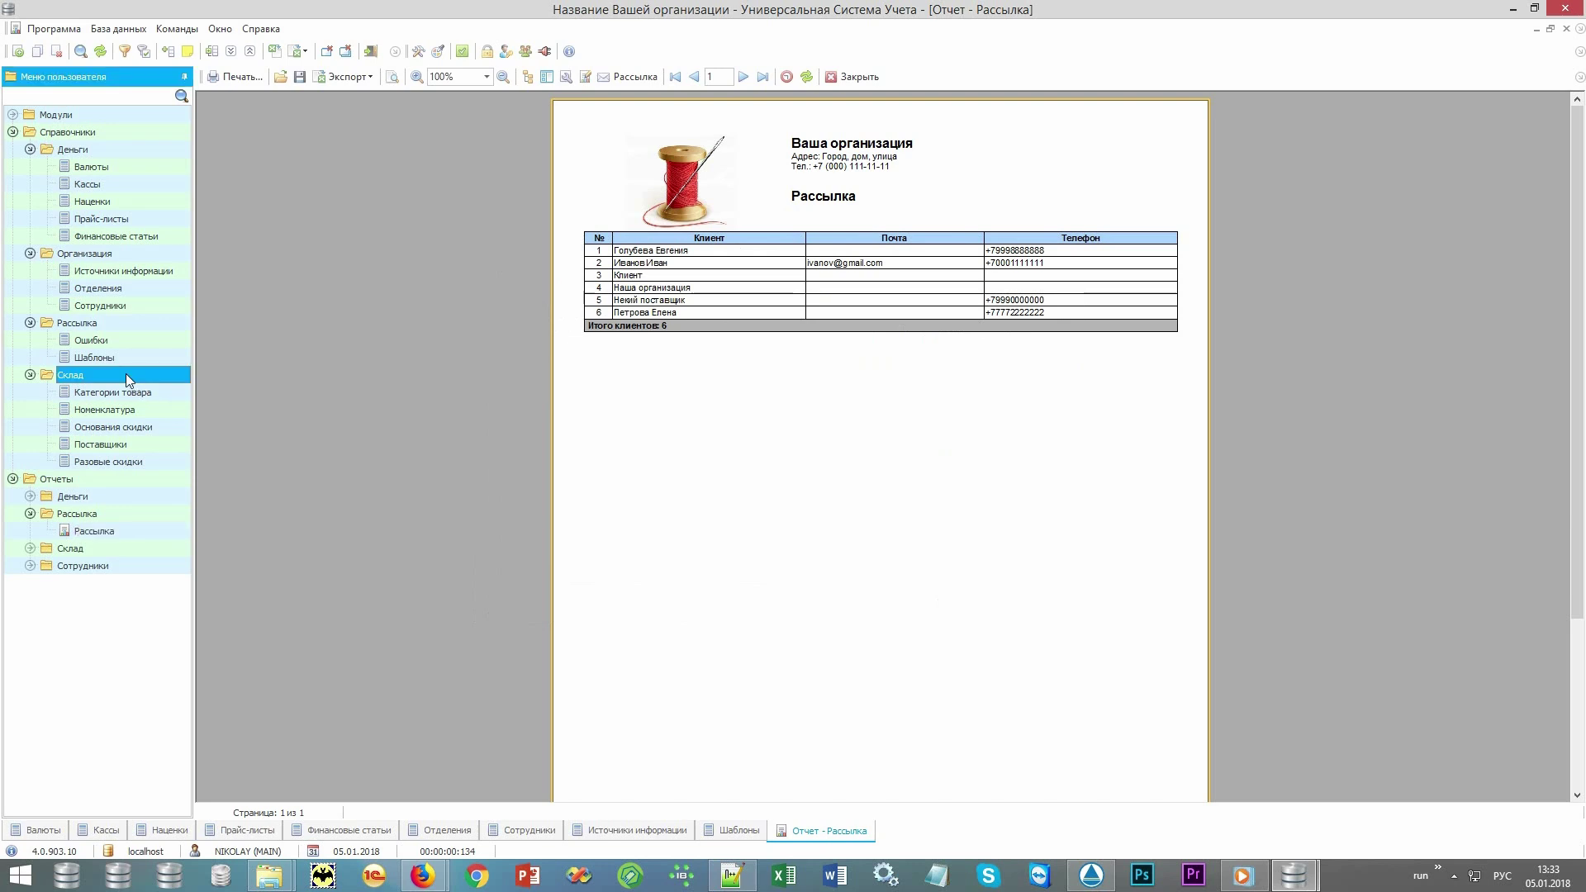
Step: Open the Номенклатура directory, expand Костюмы мужские and Платья свадебные, and view the photos of a wedding dress and the grey suit
click(126, 410)
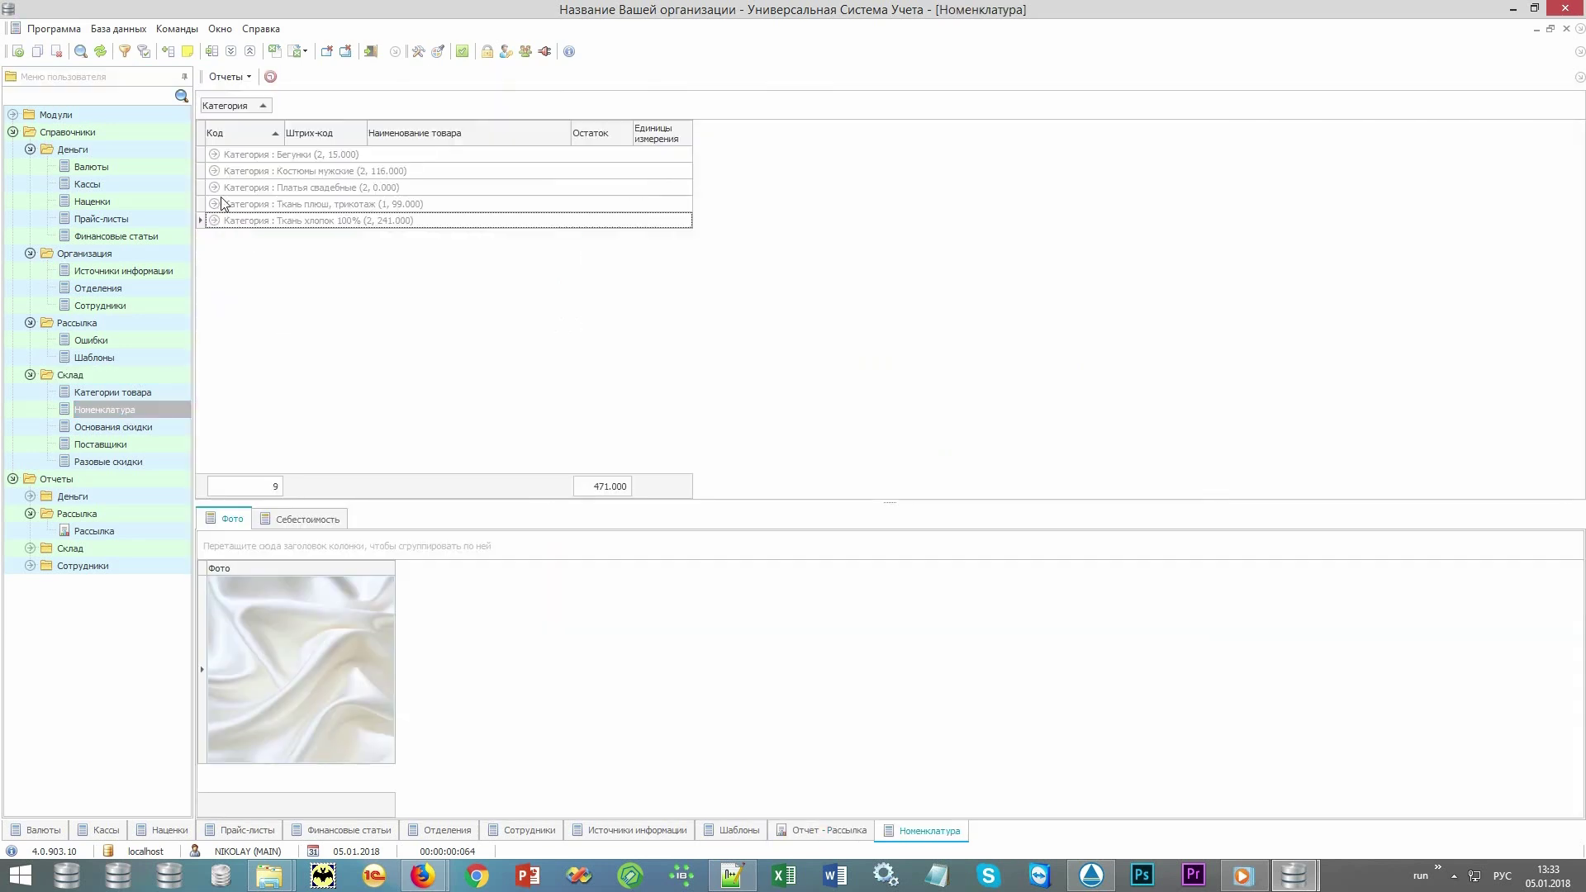
click(214, 171)
click(214, 218)
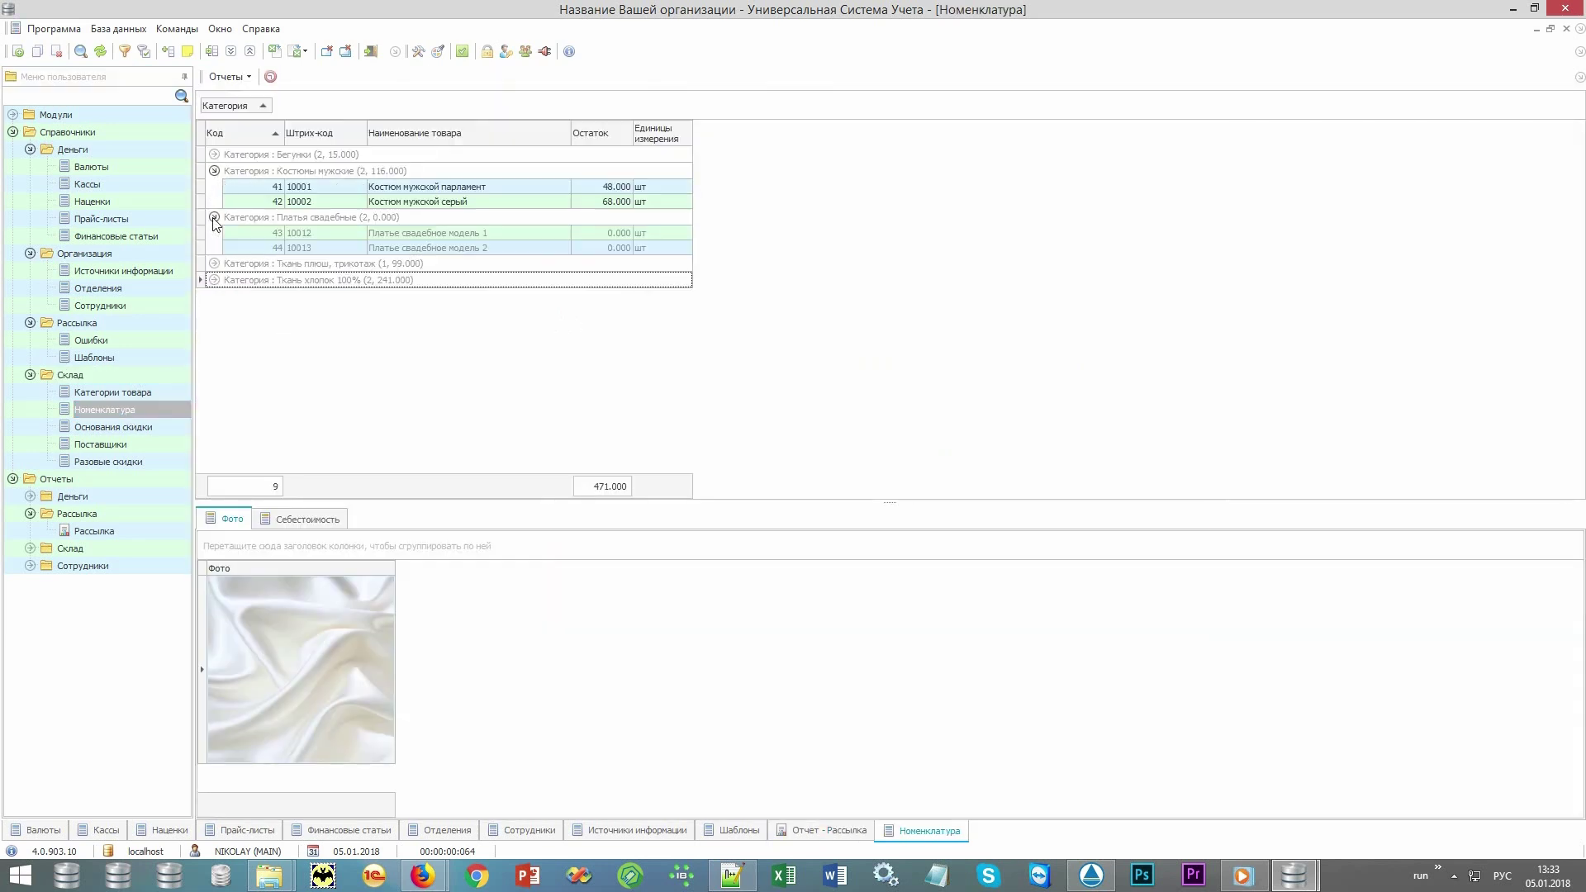
click(400, 235)
click(405, 203)
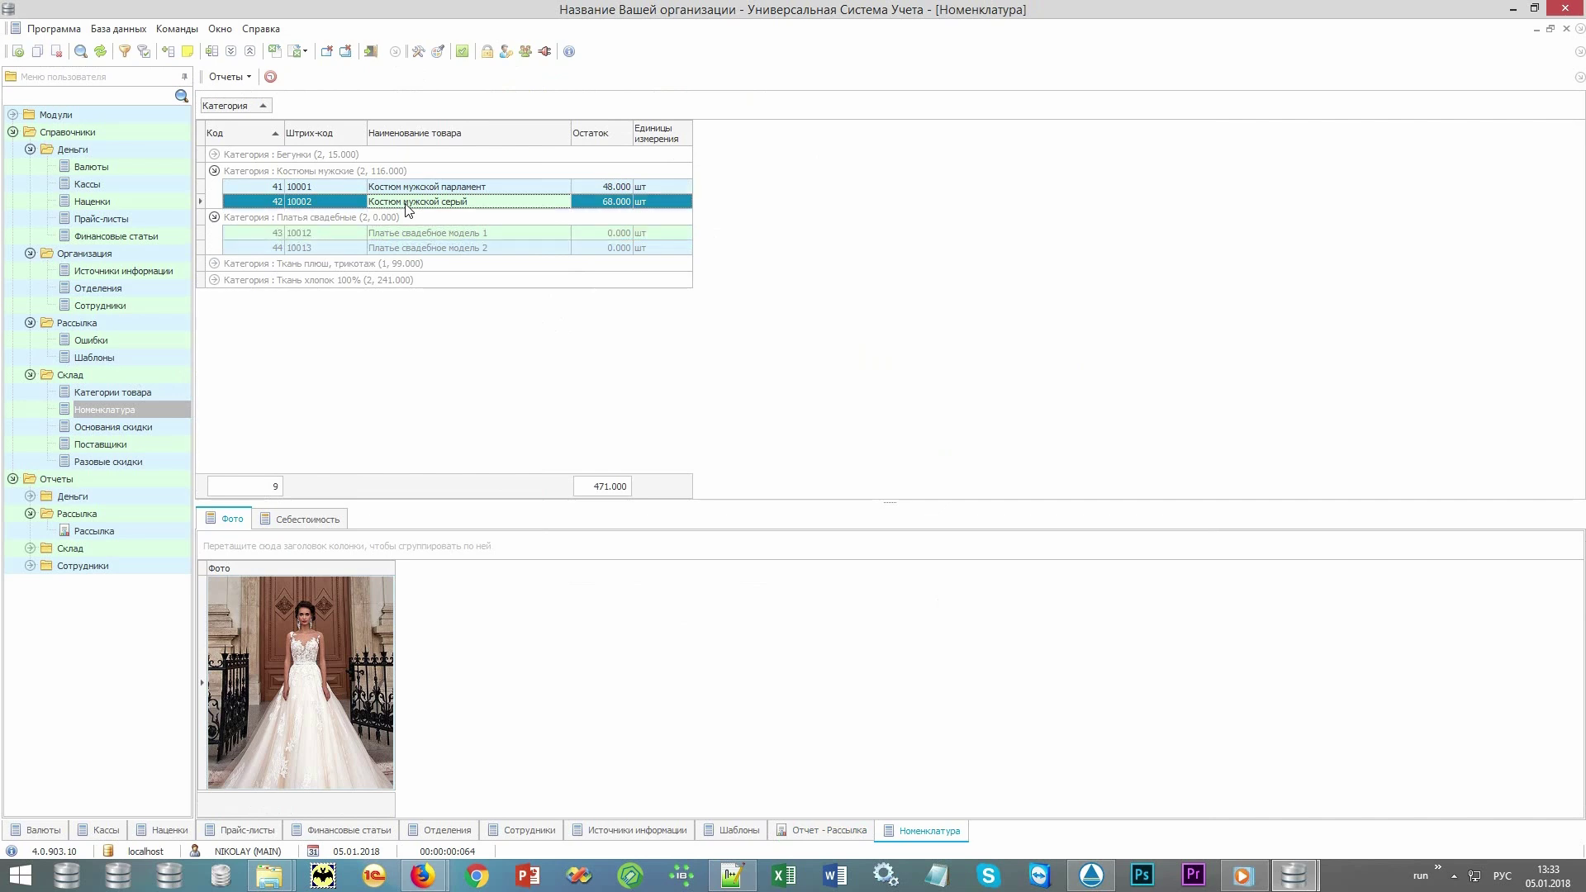
Step: Expand the Бегунки, Ткань хлопок 100% and Ткань плюш, трикотаж categories and view photos of their items
click(214, 156)
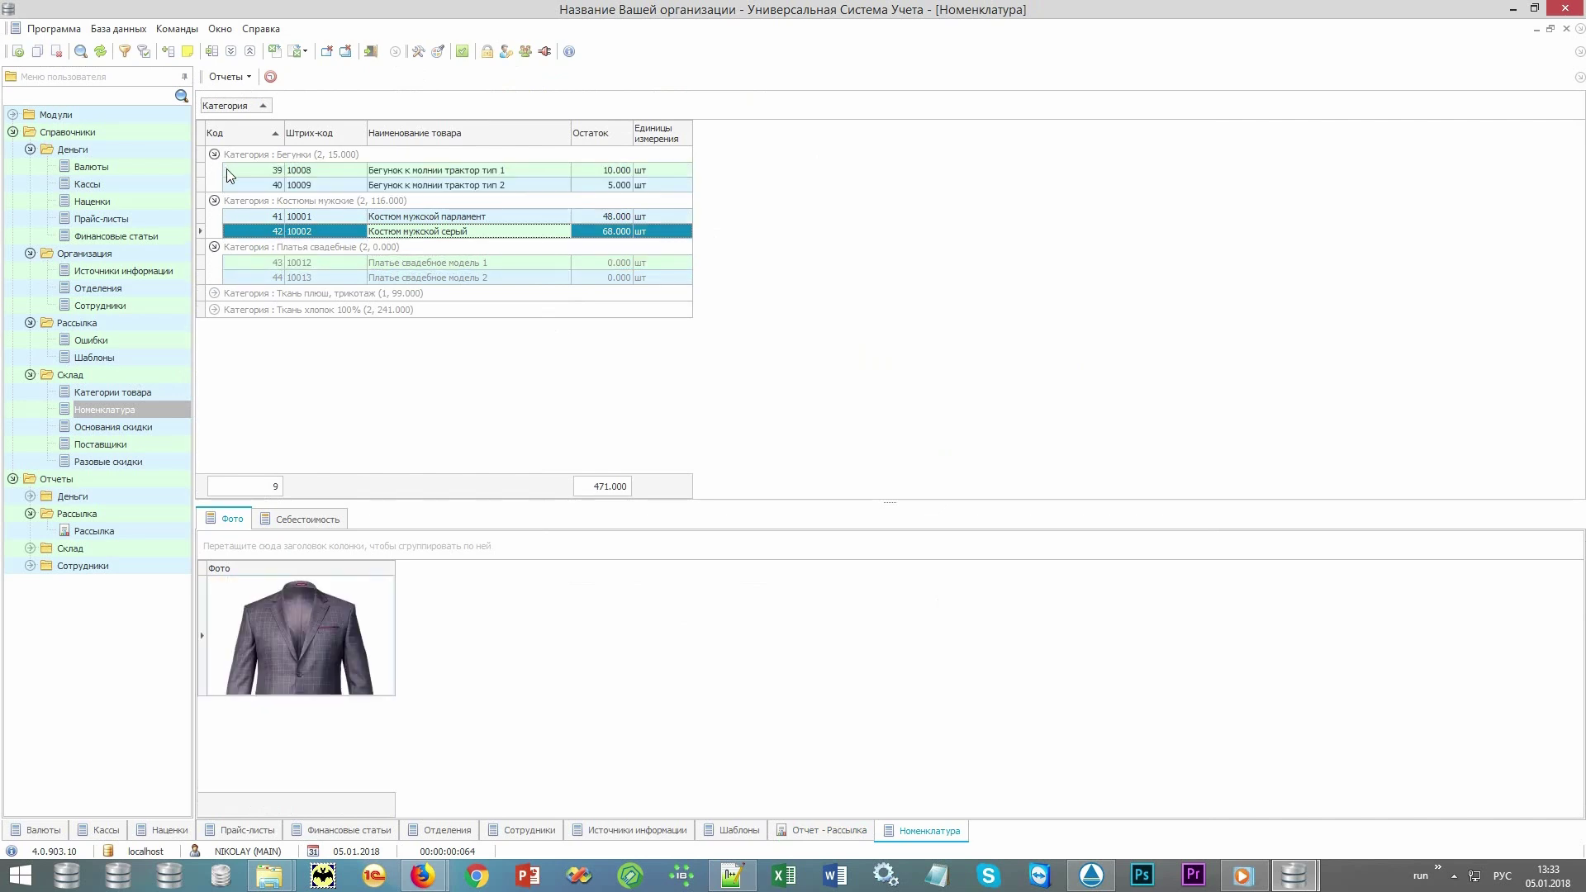
click(229, 170)
click(214, 310)
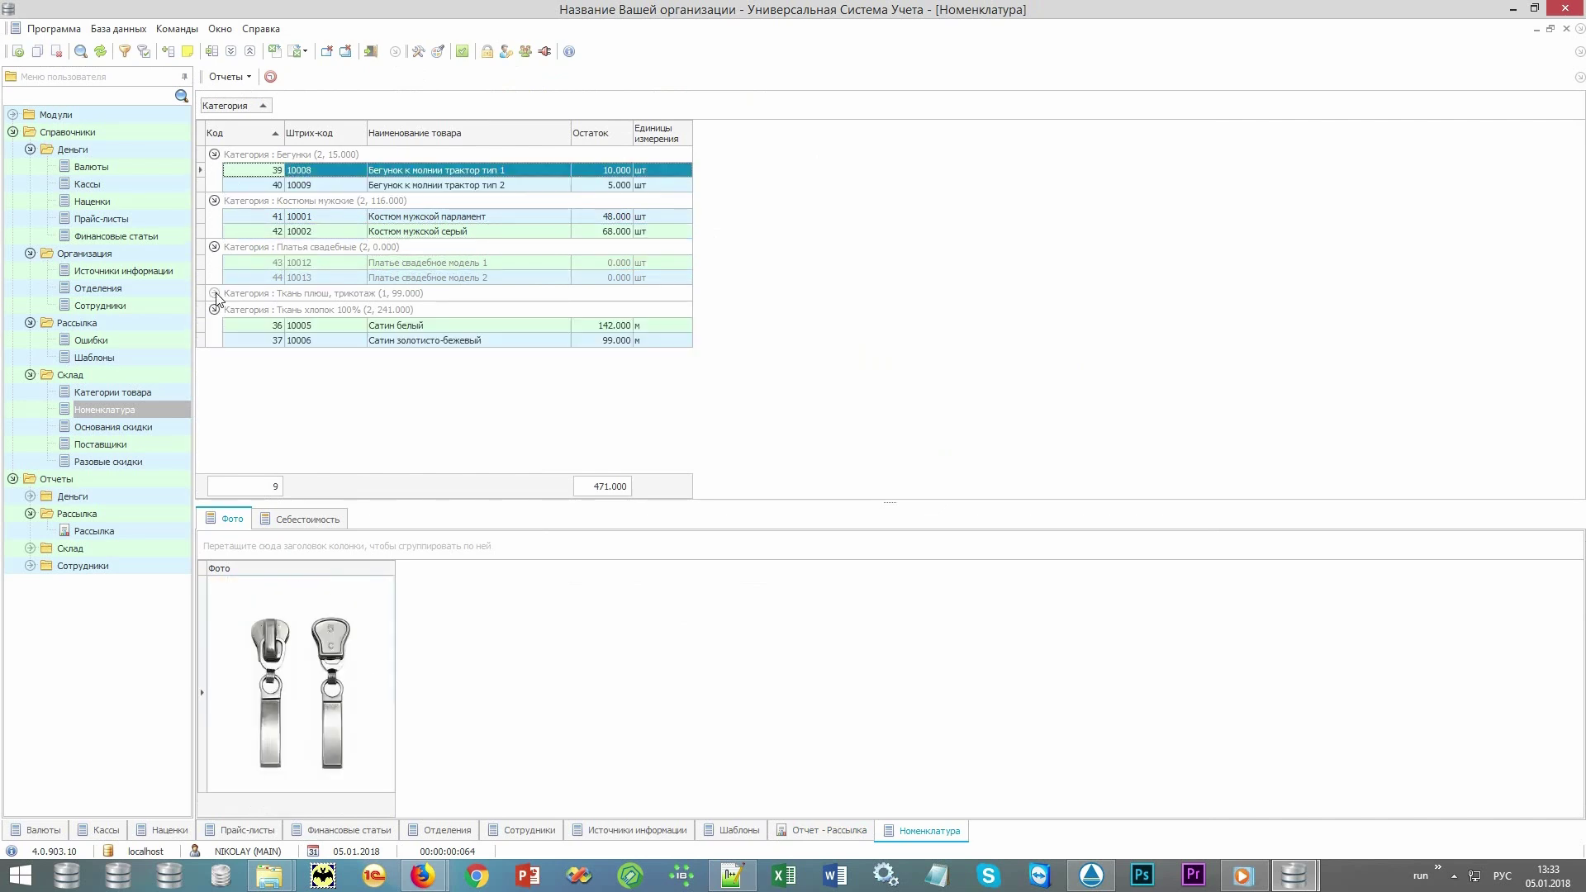
click(214, 294)
click(376, 310)
click(397, 341)
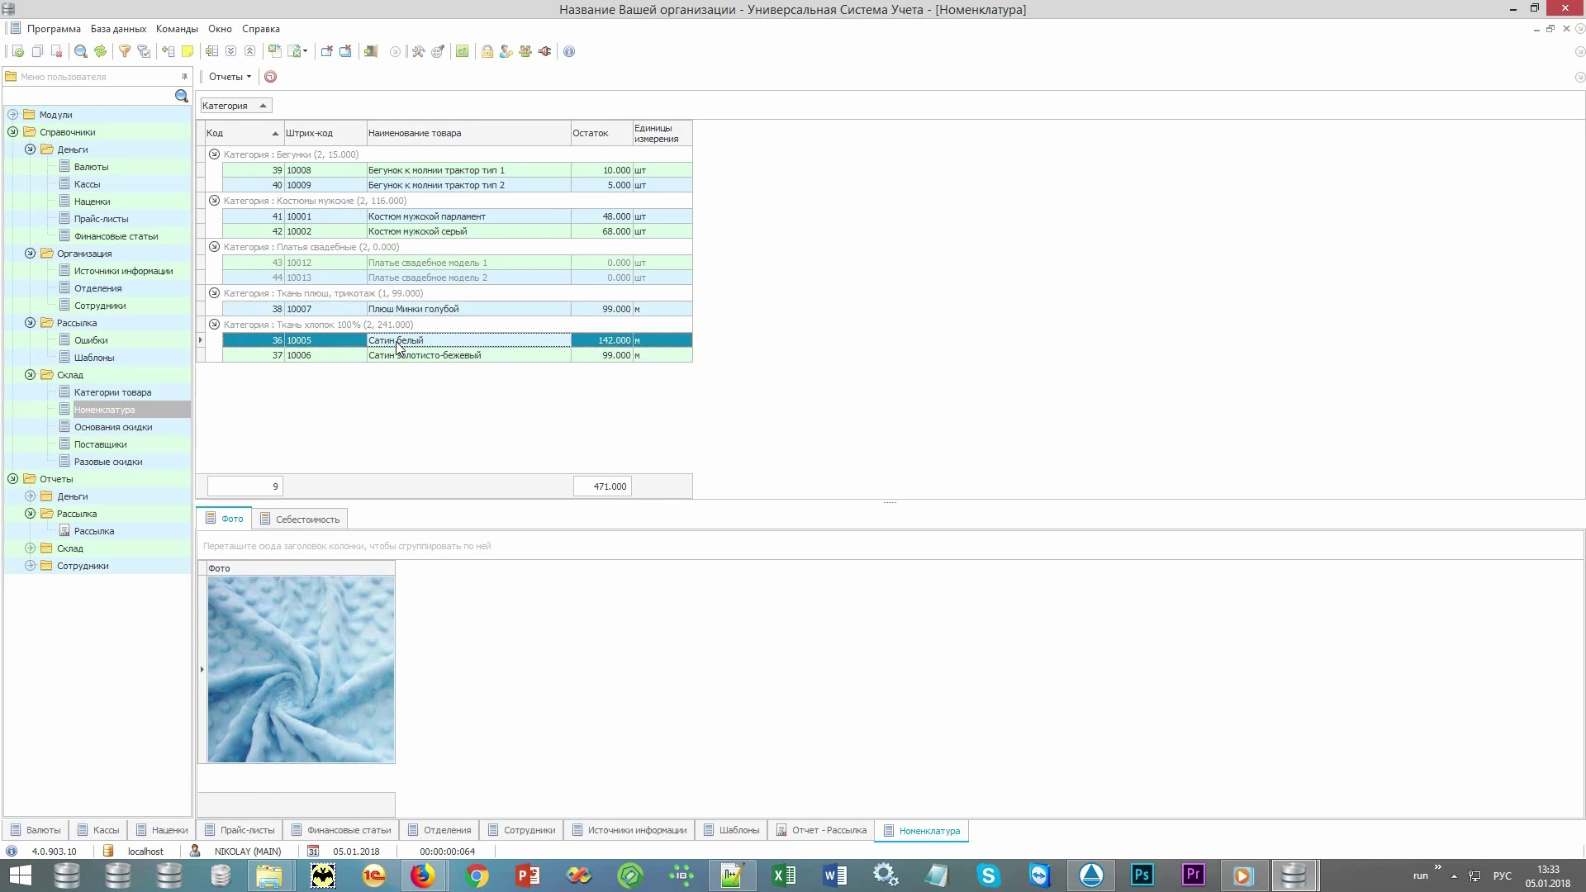
click(397, 356)
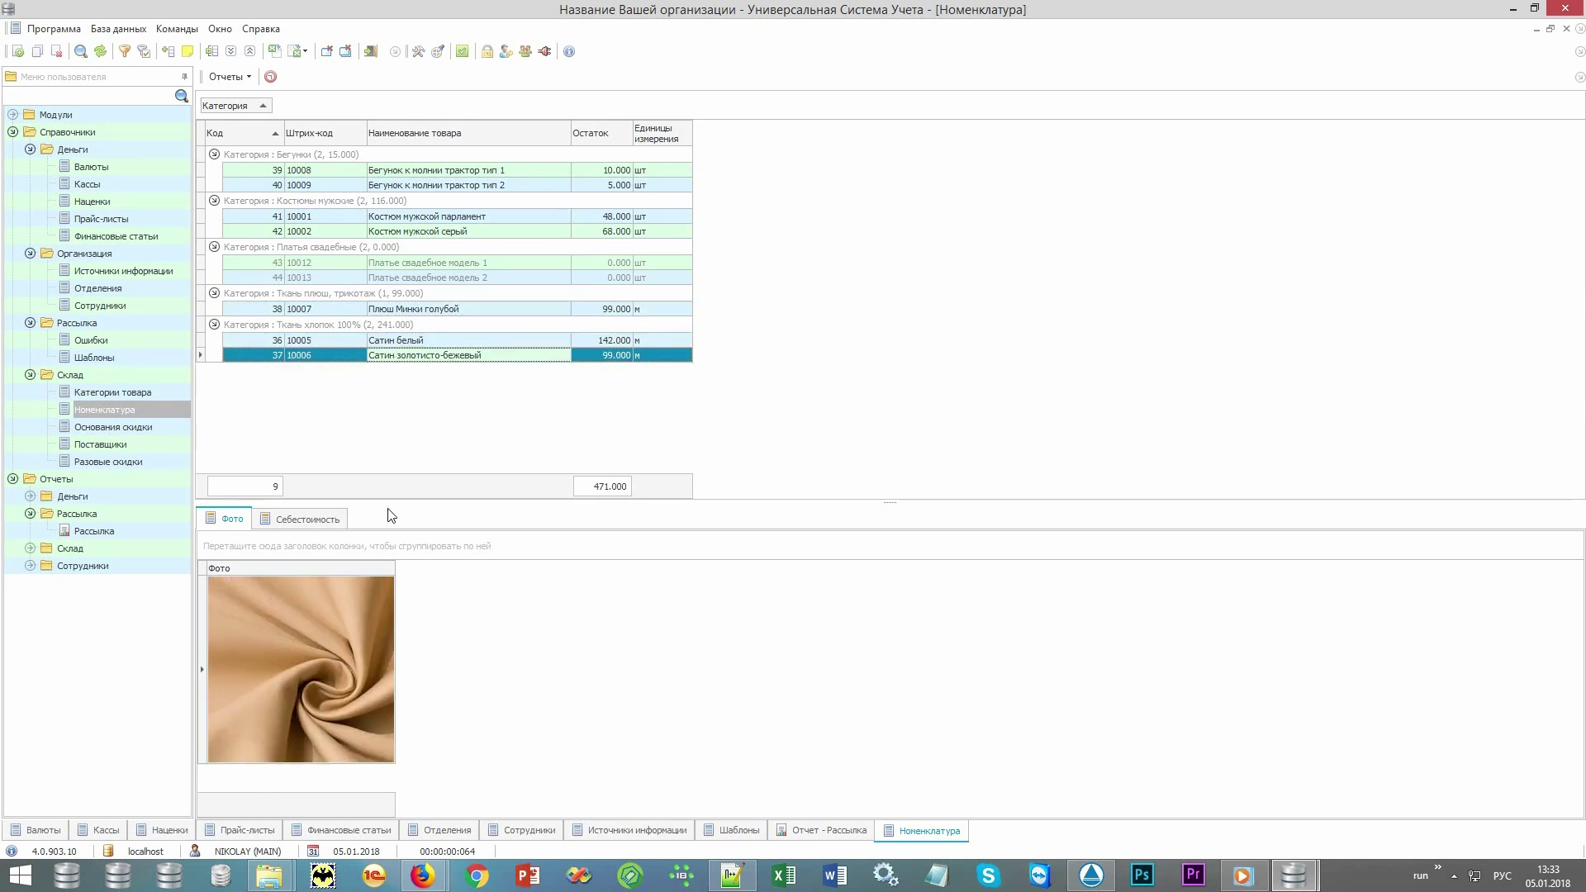
Step: Examine the barcodes and names of the two Сатин items and Плюш Минки голубой
click(322, 357)
click(395, 358)
click(357, 342)
click(393, 342)
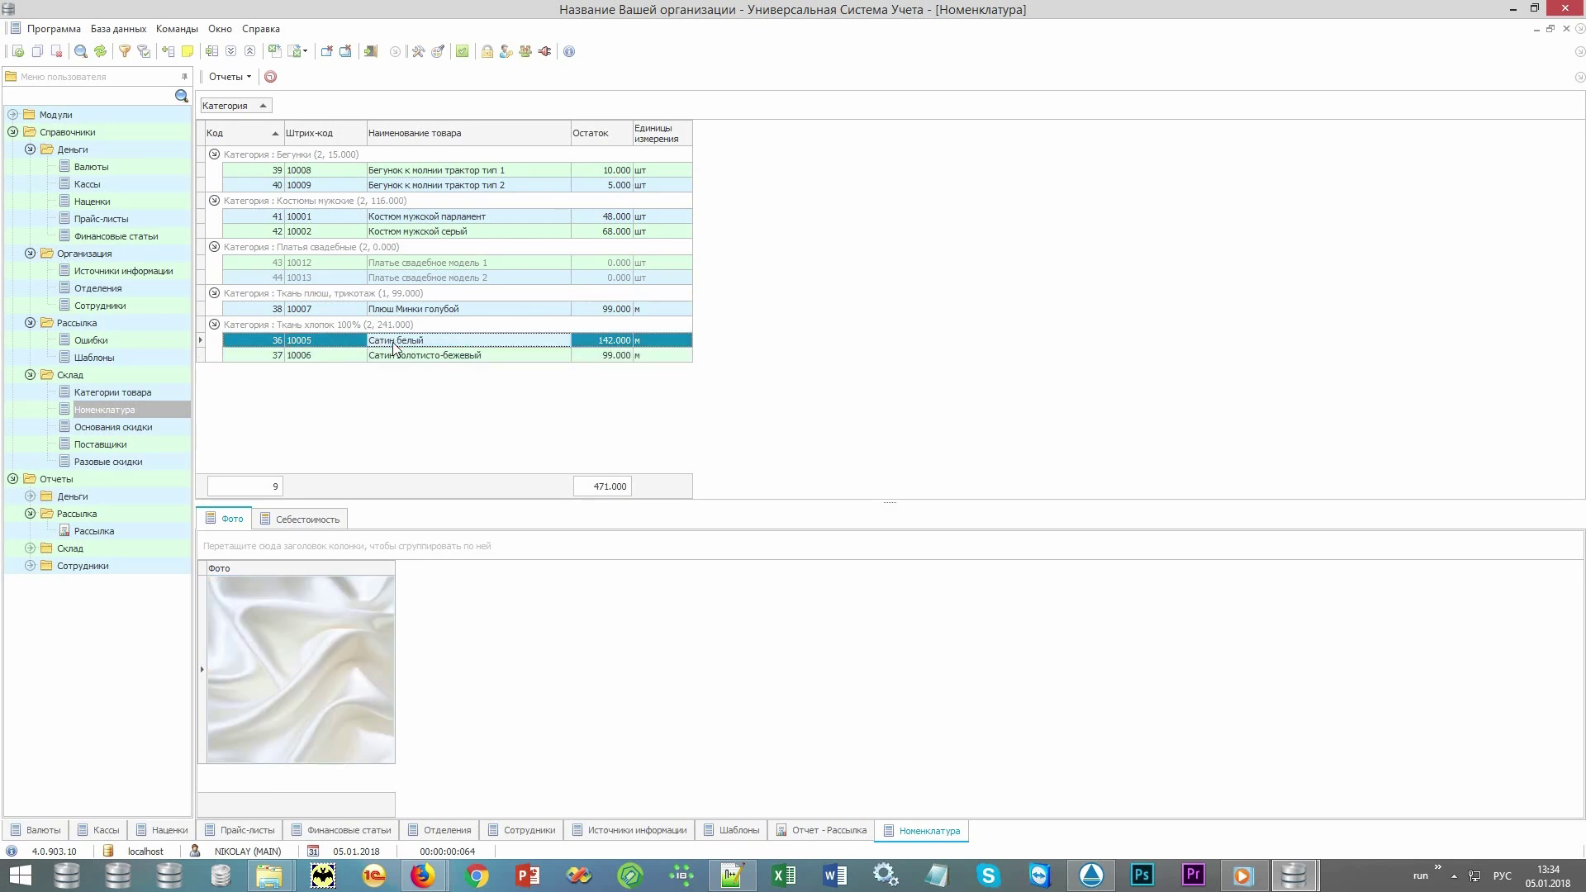
click(352, 313)
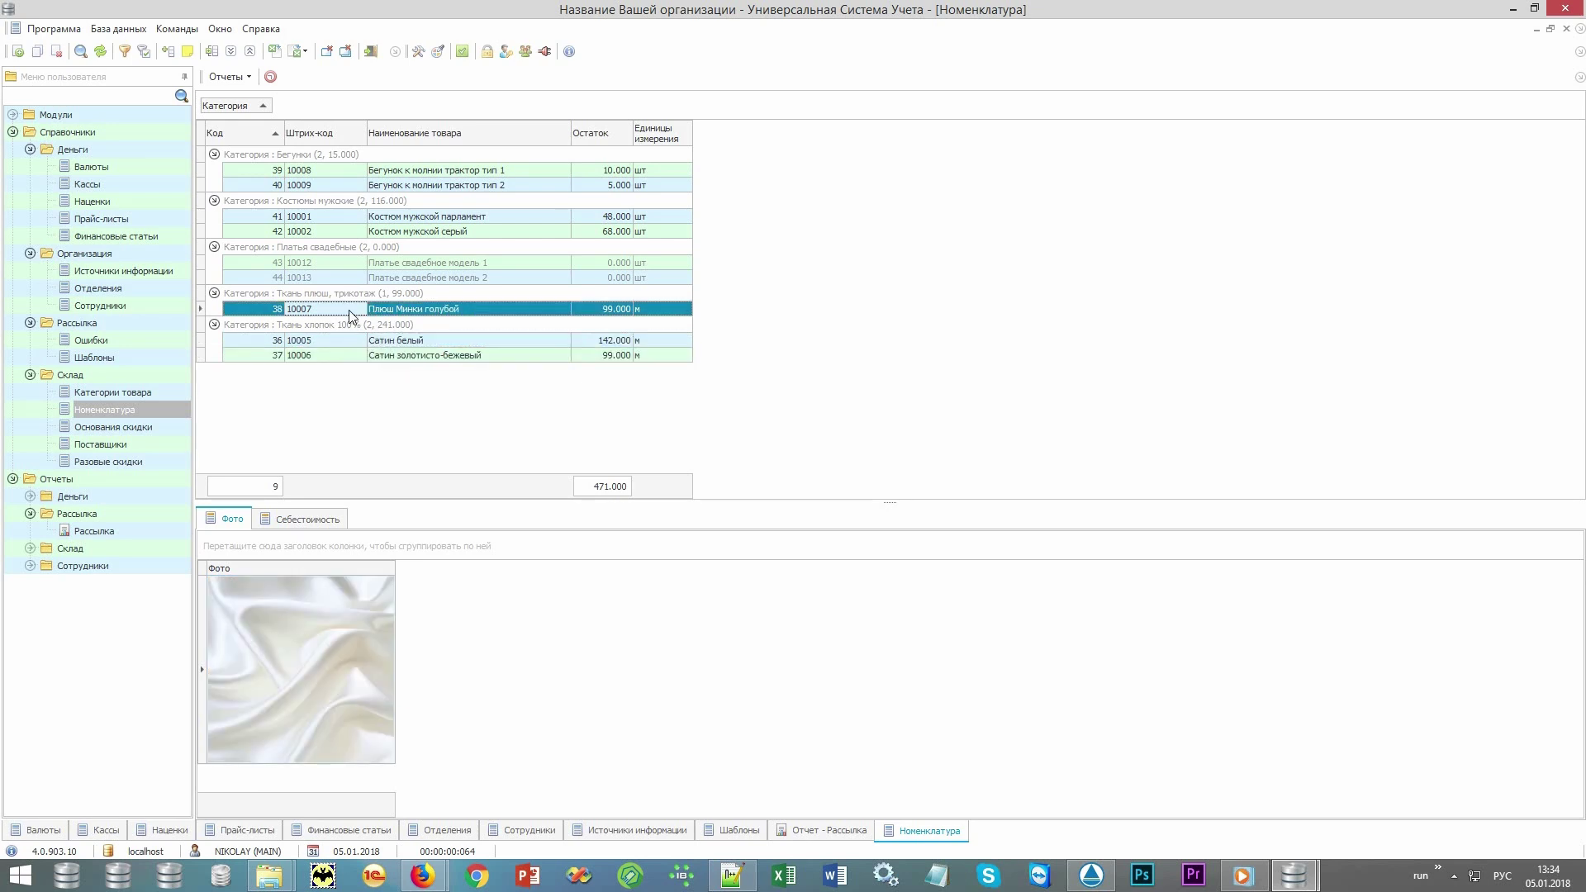
click(405, 309)
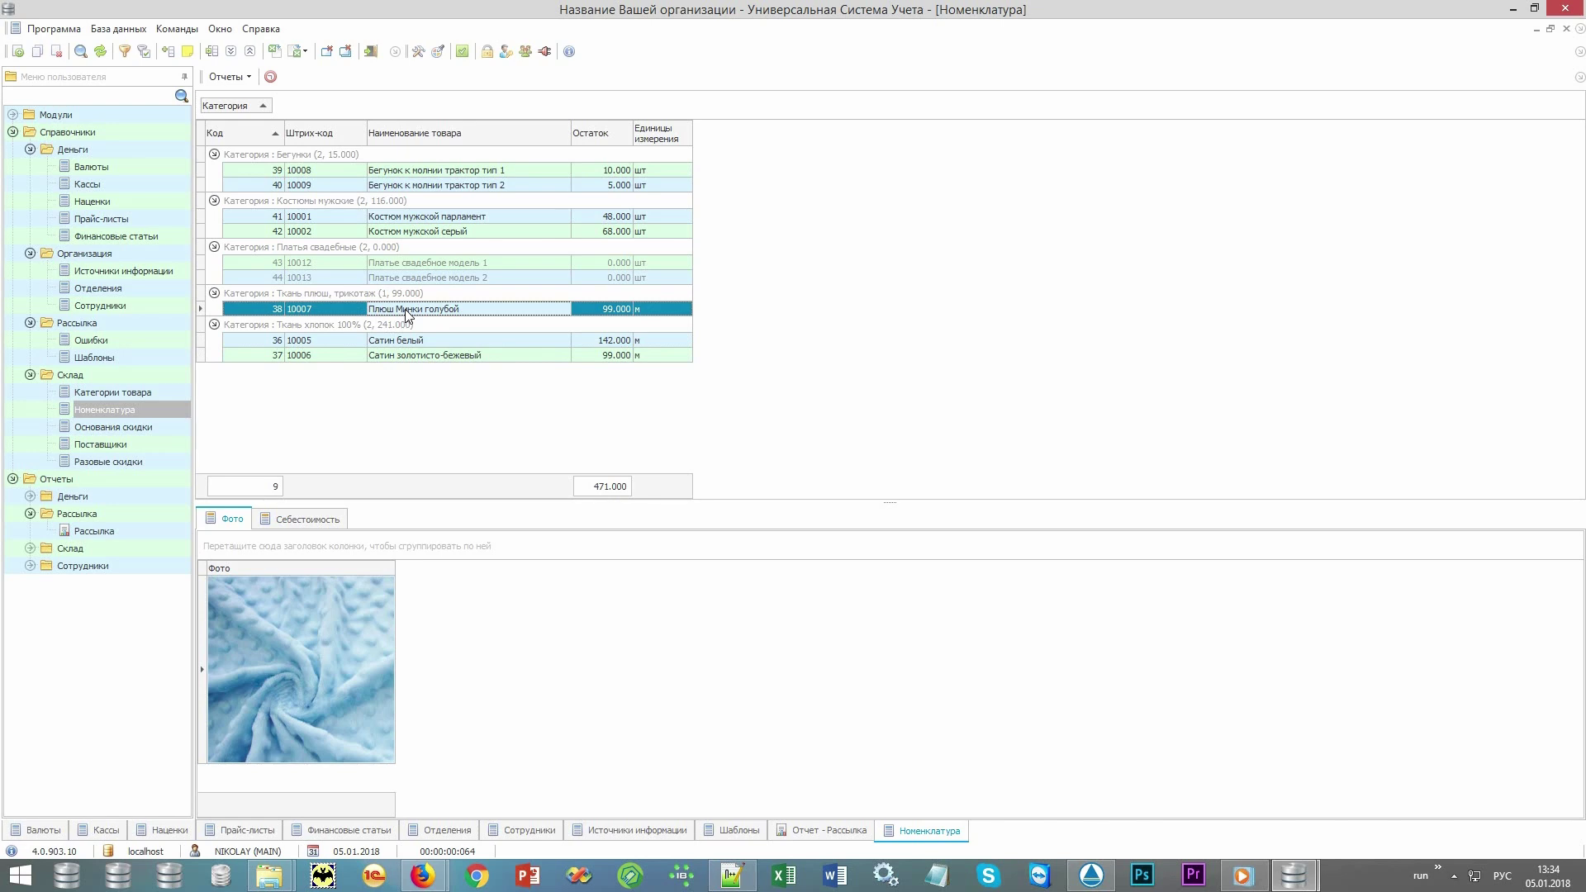
Step: View the Себестоимость material breakdown for both men's suits and Платье свадебное модель 1
click(351, 218)
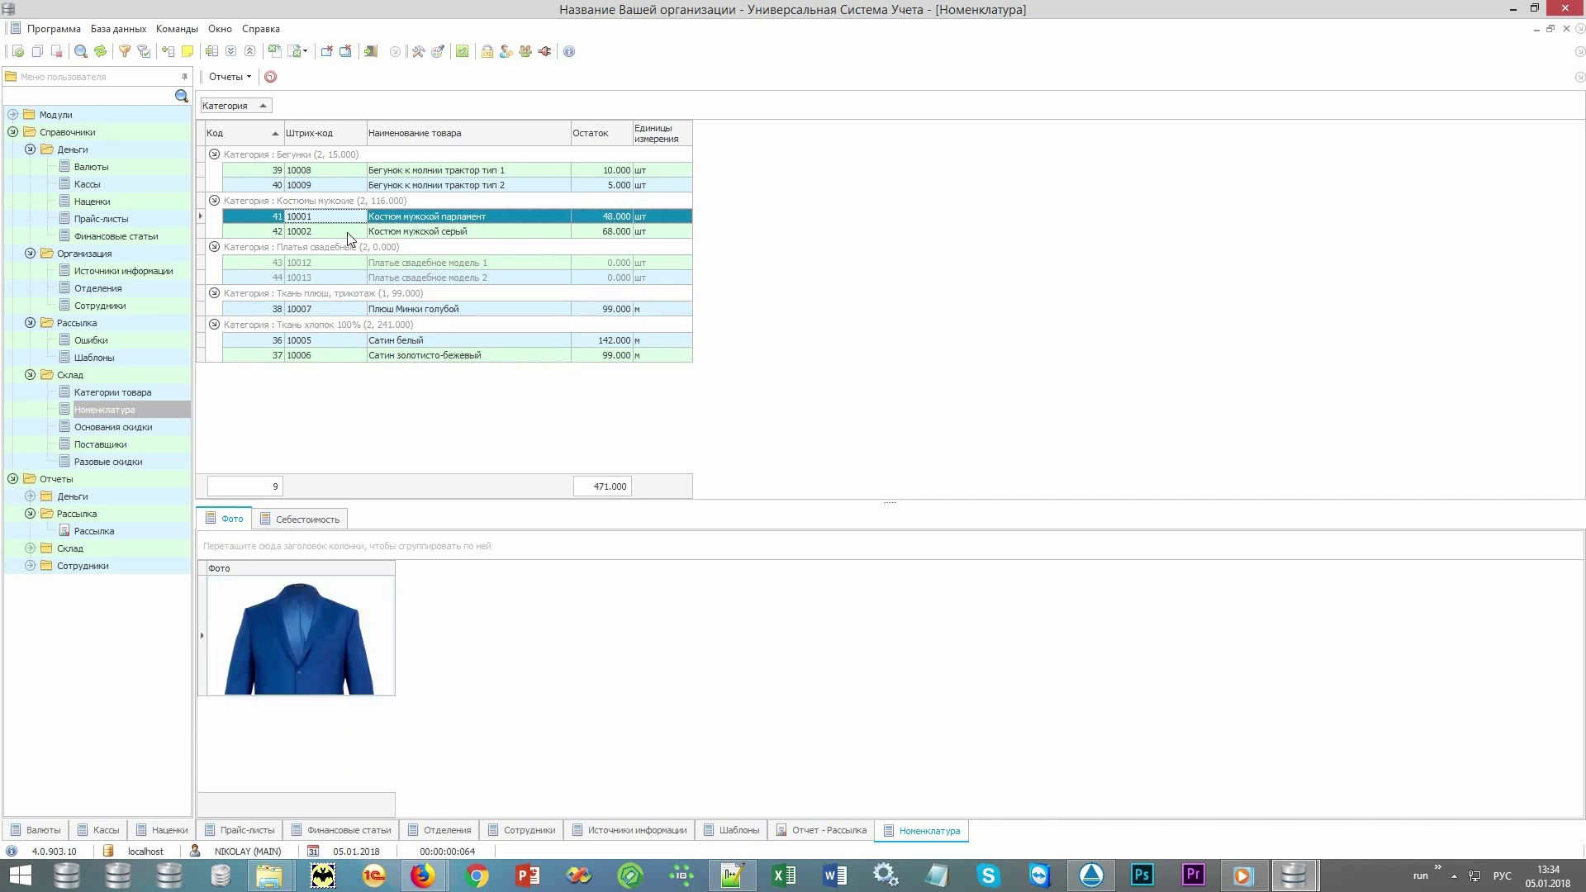
click(324, 520)
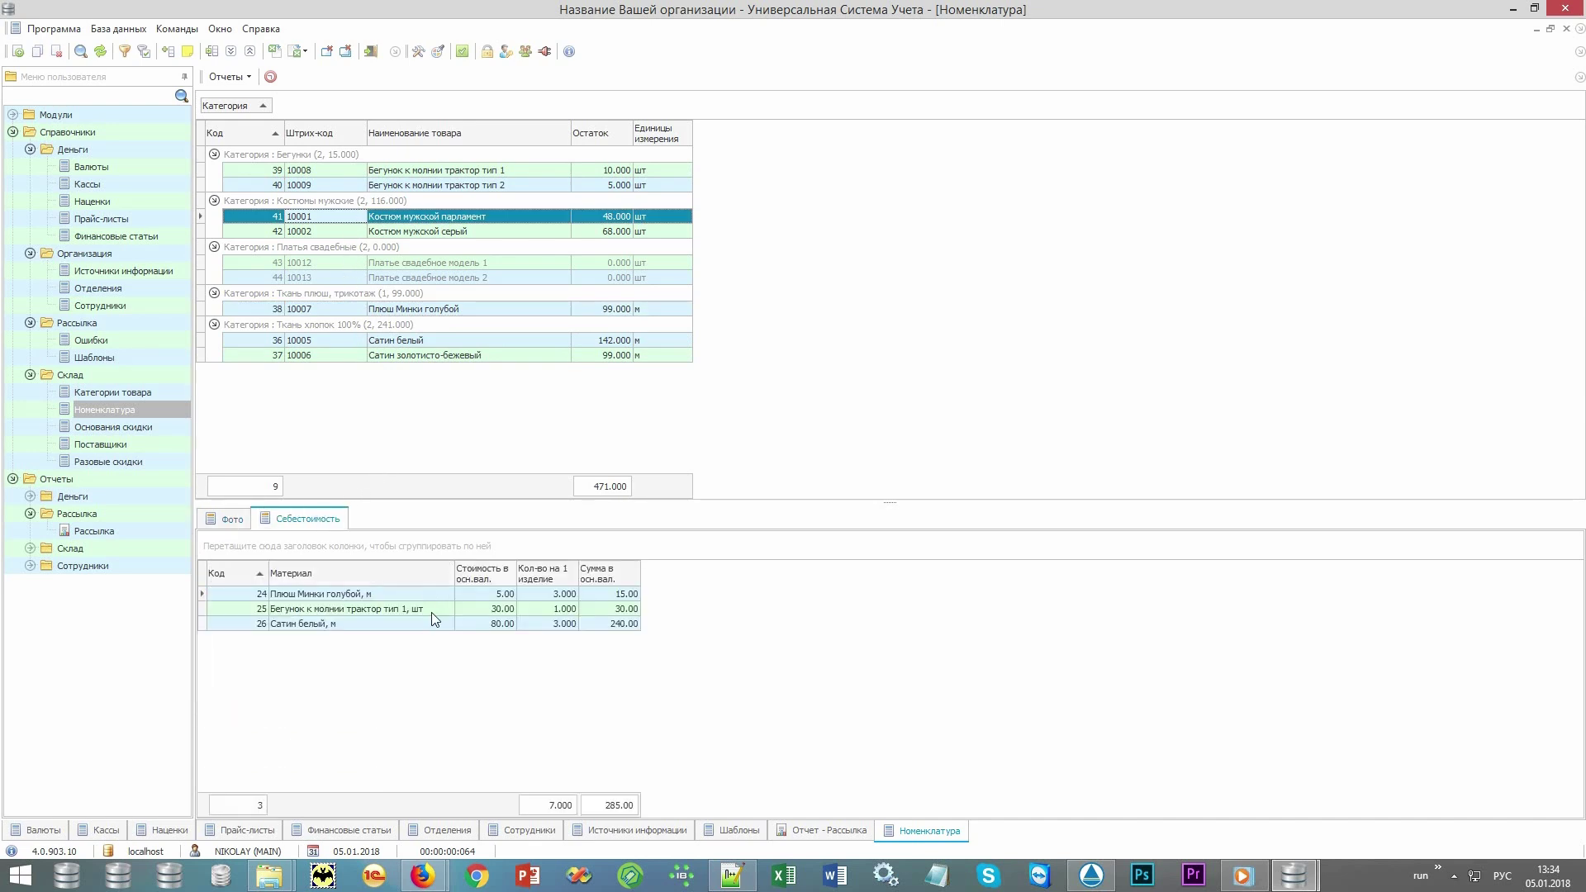
click(404, 232)
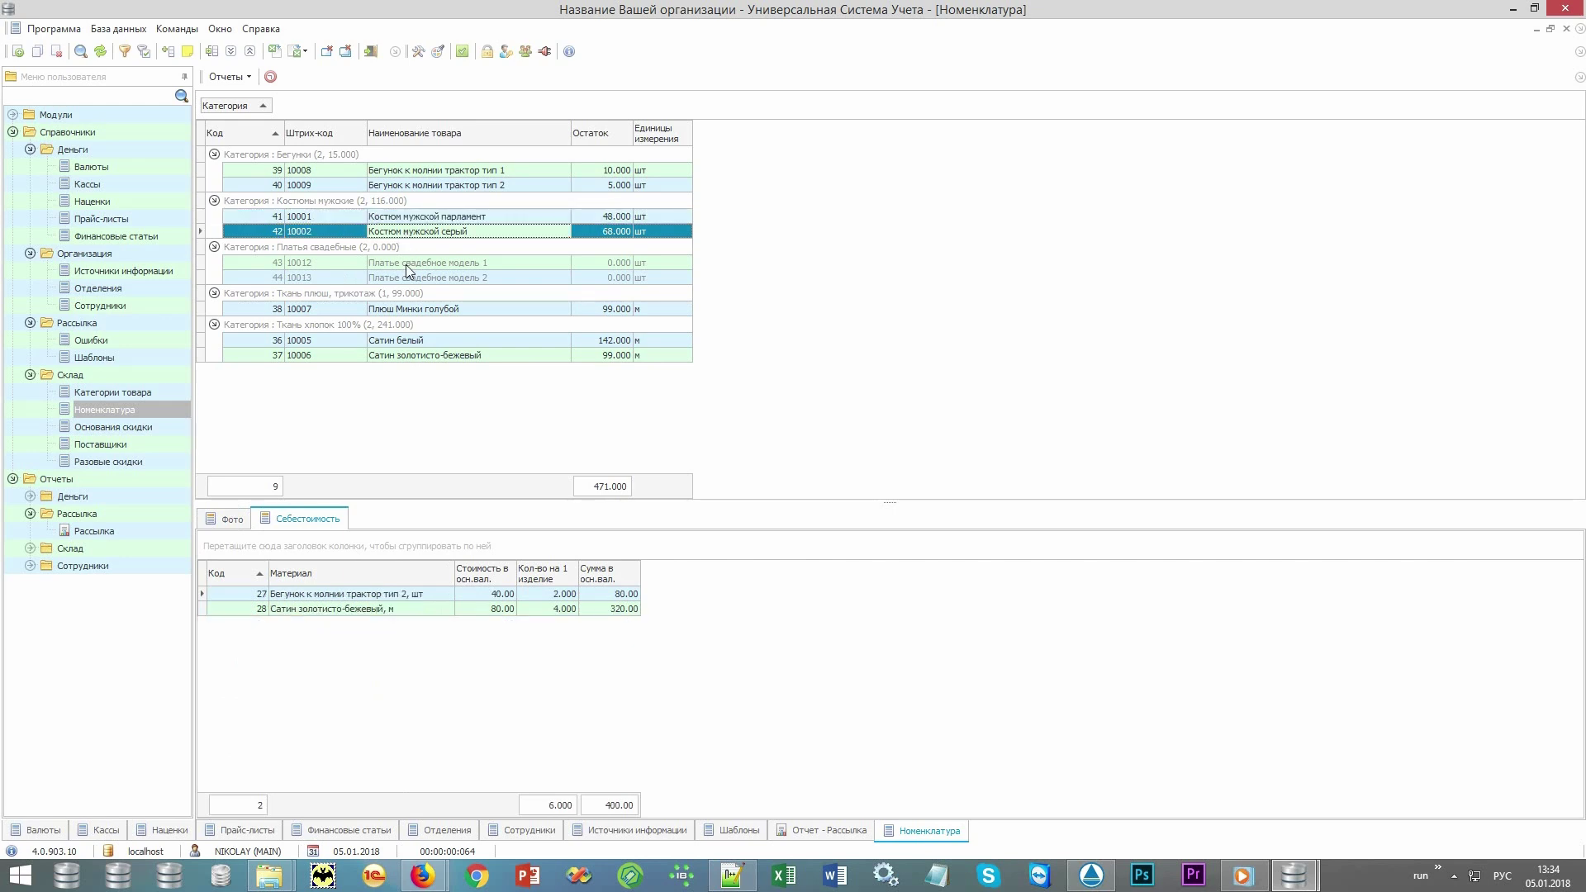
click(405, 264)
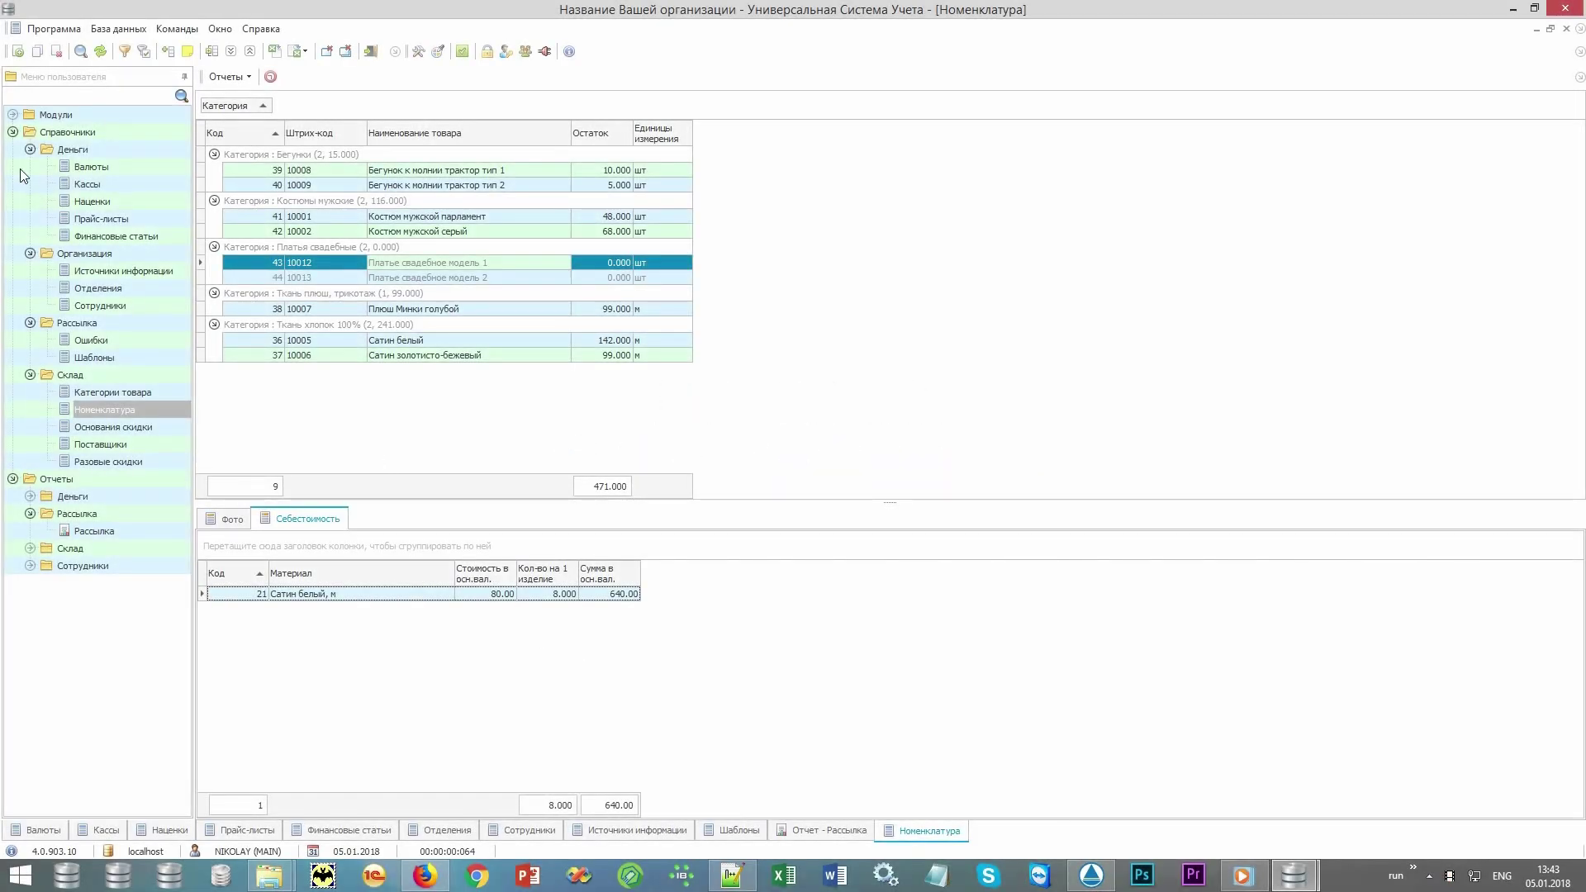
Step: Collapse the Справочники and Отчеты folders and open Заказы from the Организация folder in Модули
click(12, 132)
click(12, 149)
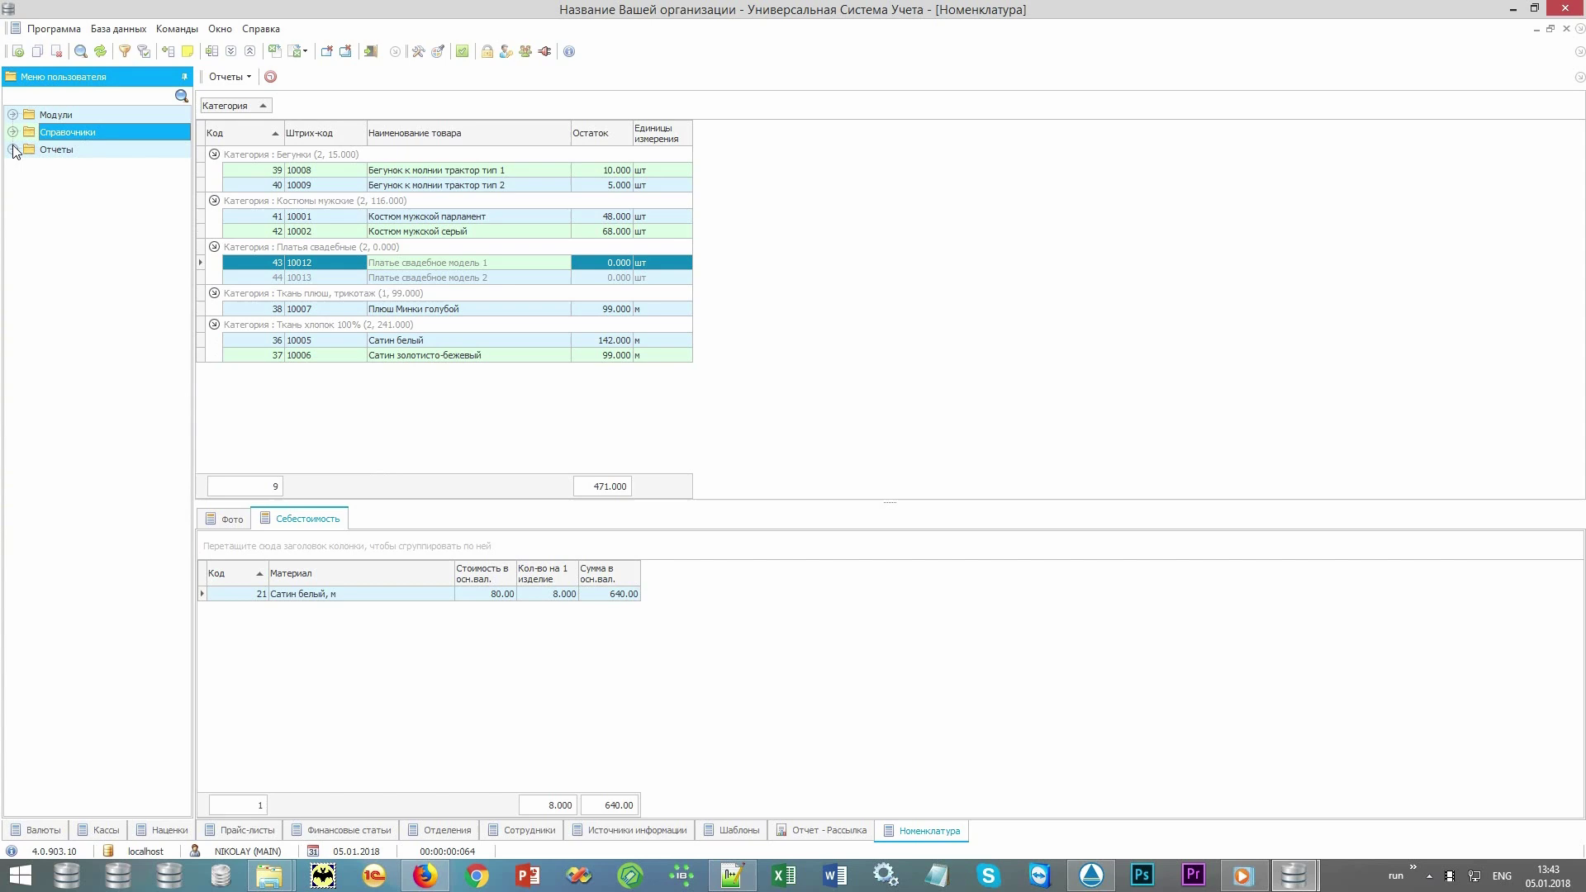
double_click(73, 116)
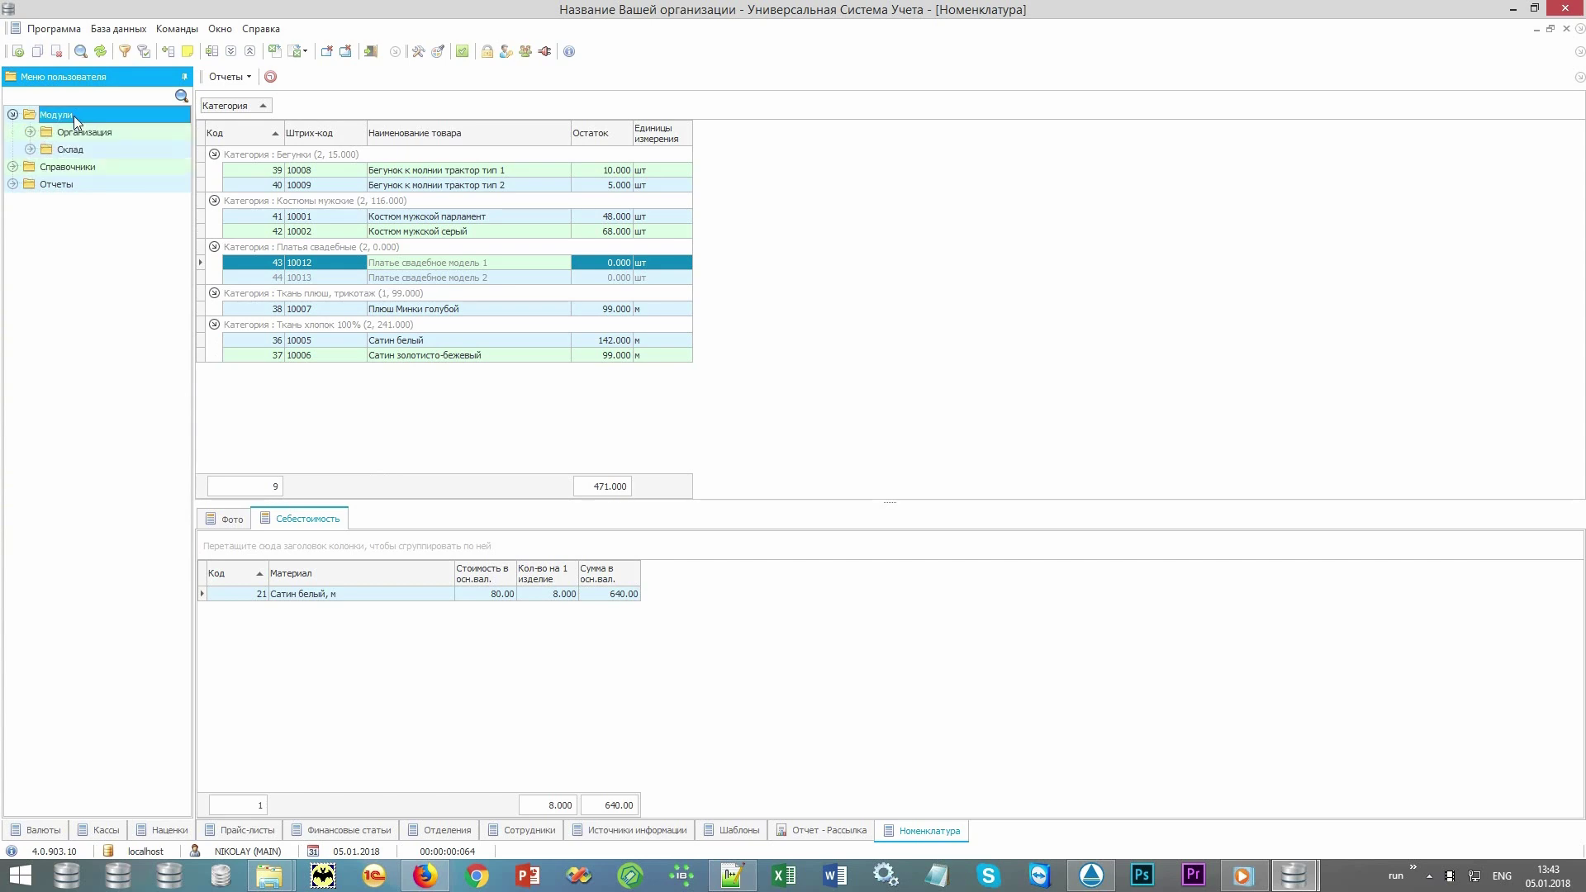
double_click(87, 132)
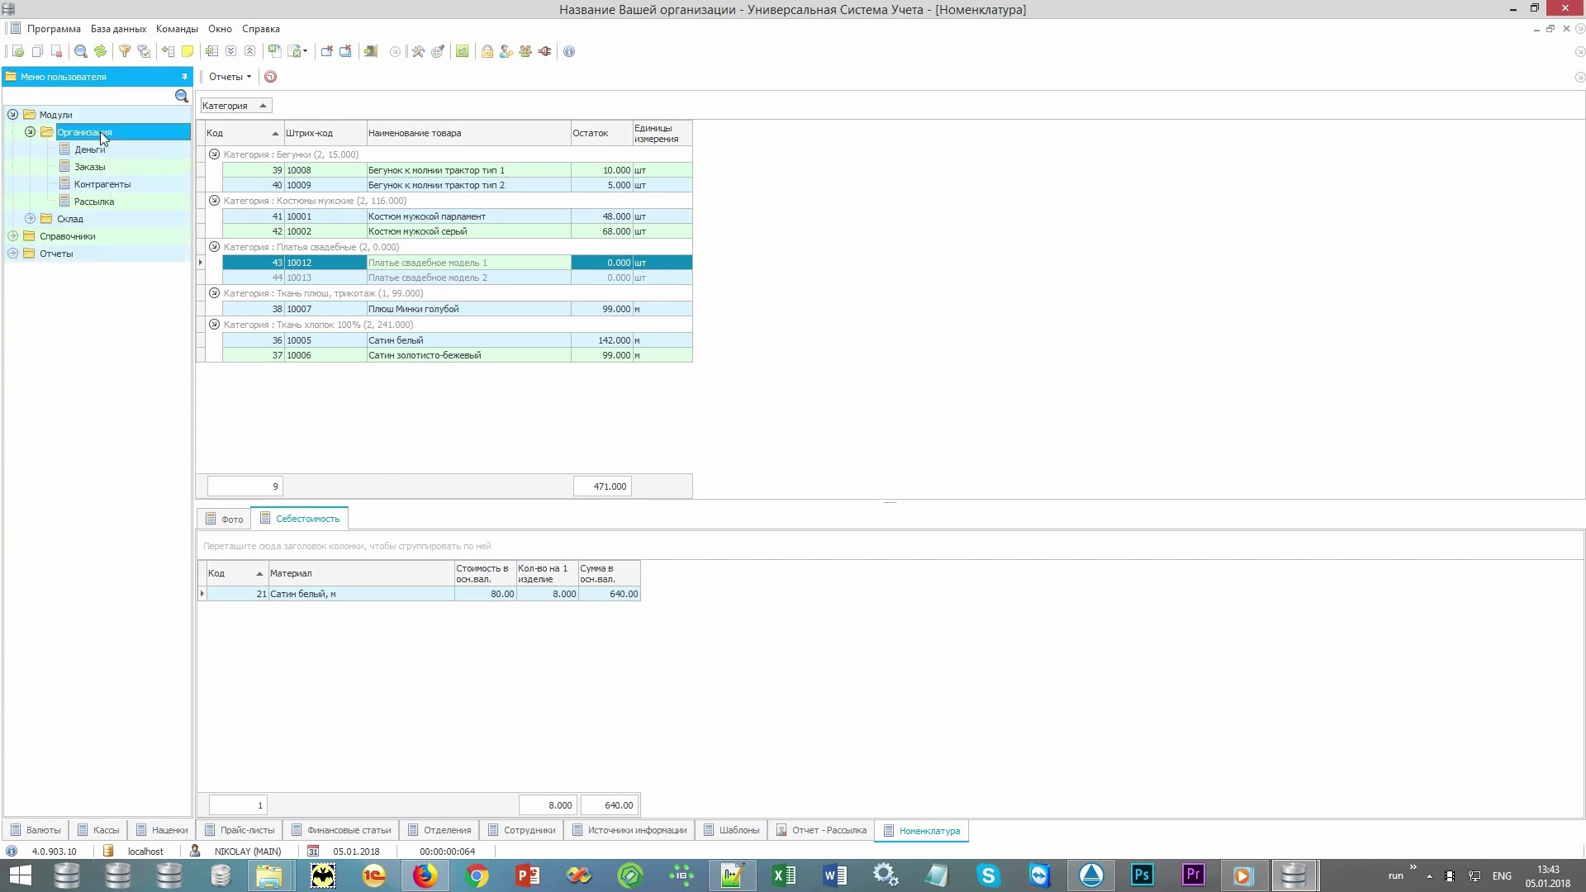
double_click(120, 168)
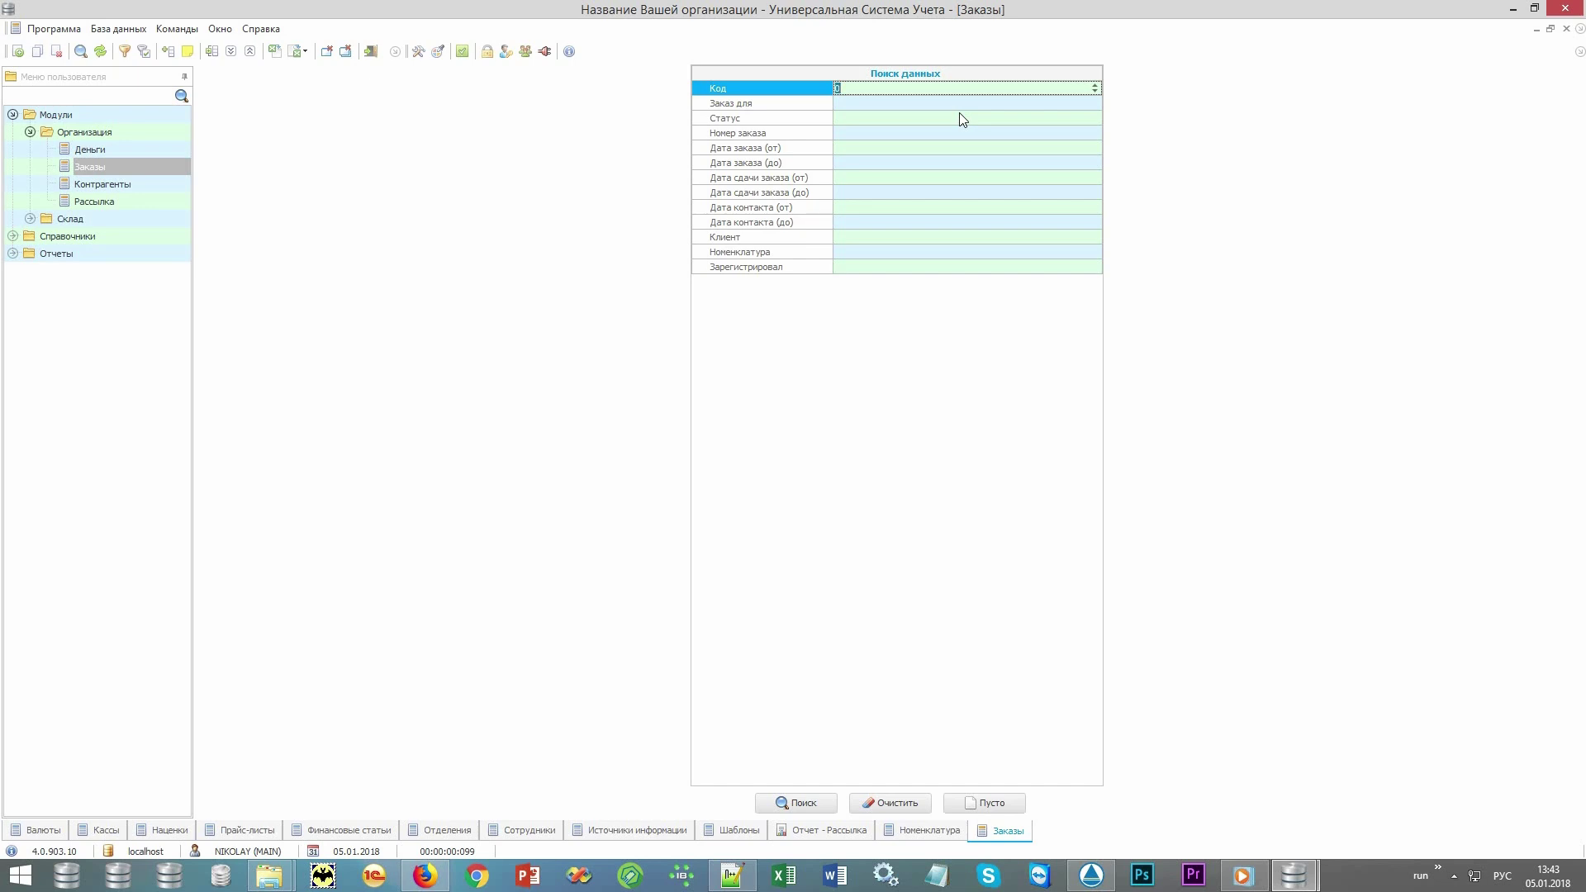
Step: Look over the order number, order date, client and registrar search fields, and run the order search without criteria
click(776, 133)
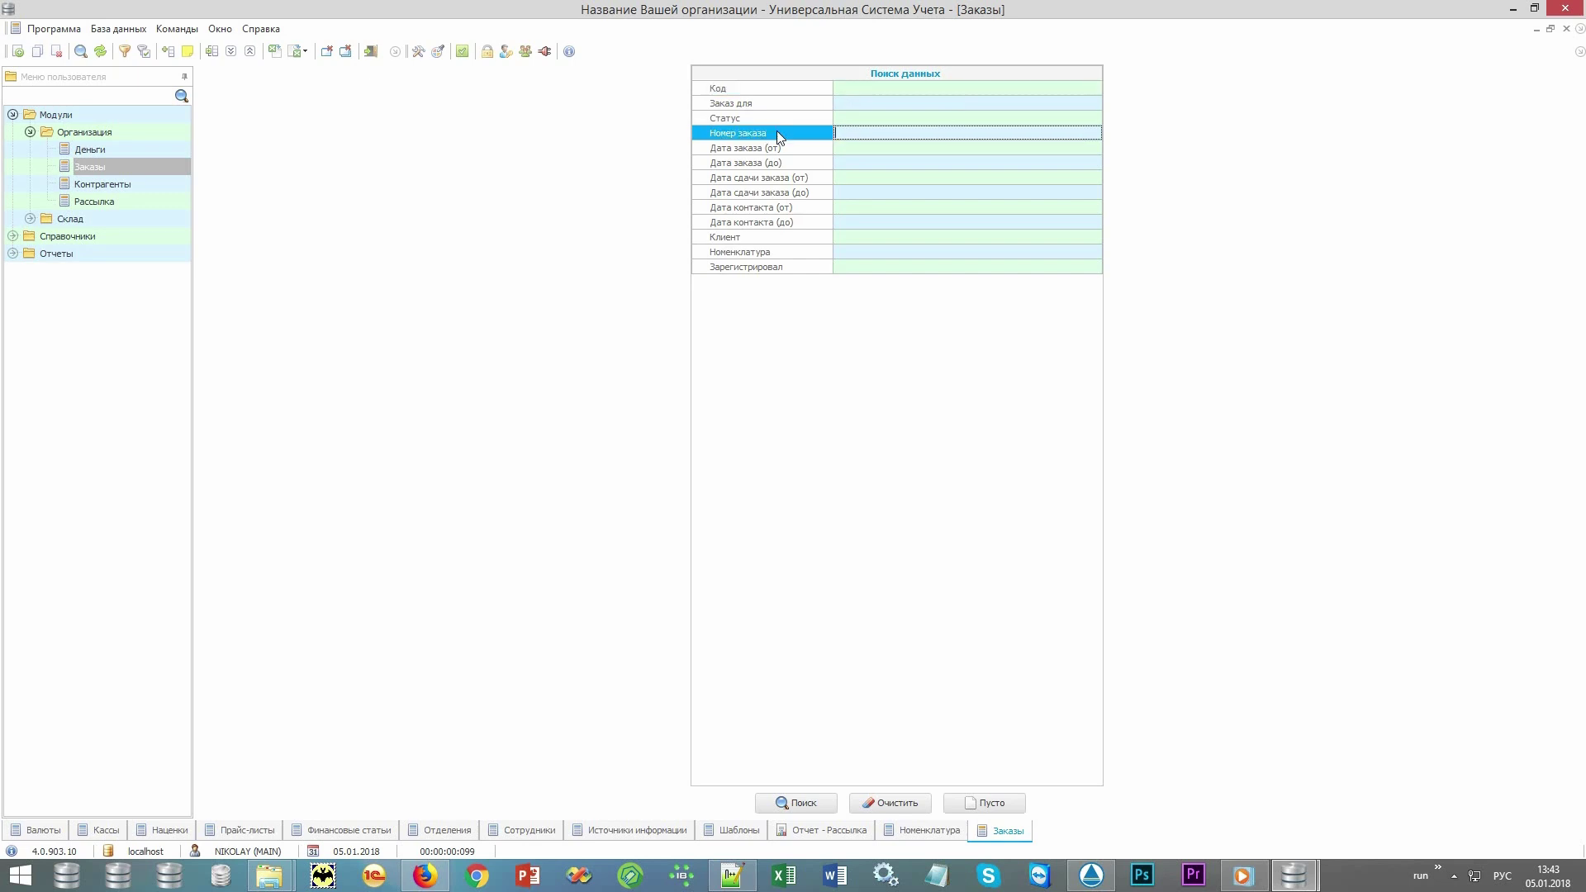
click(791, 149)
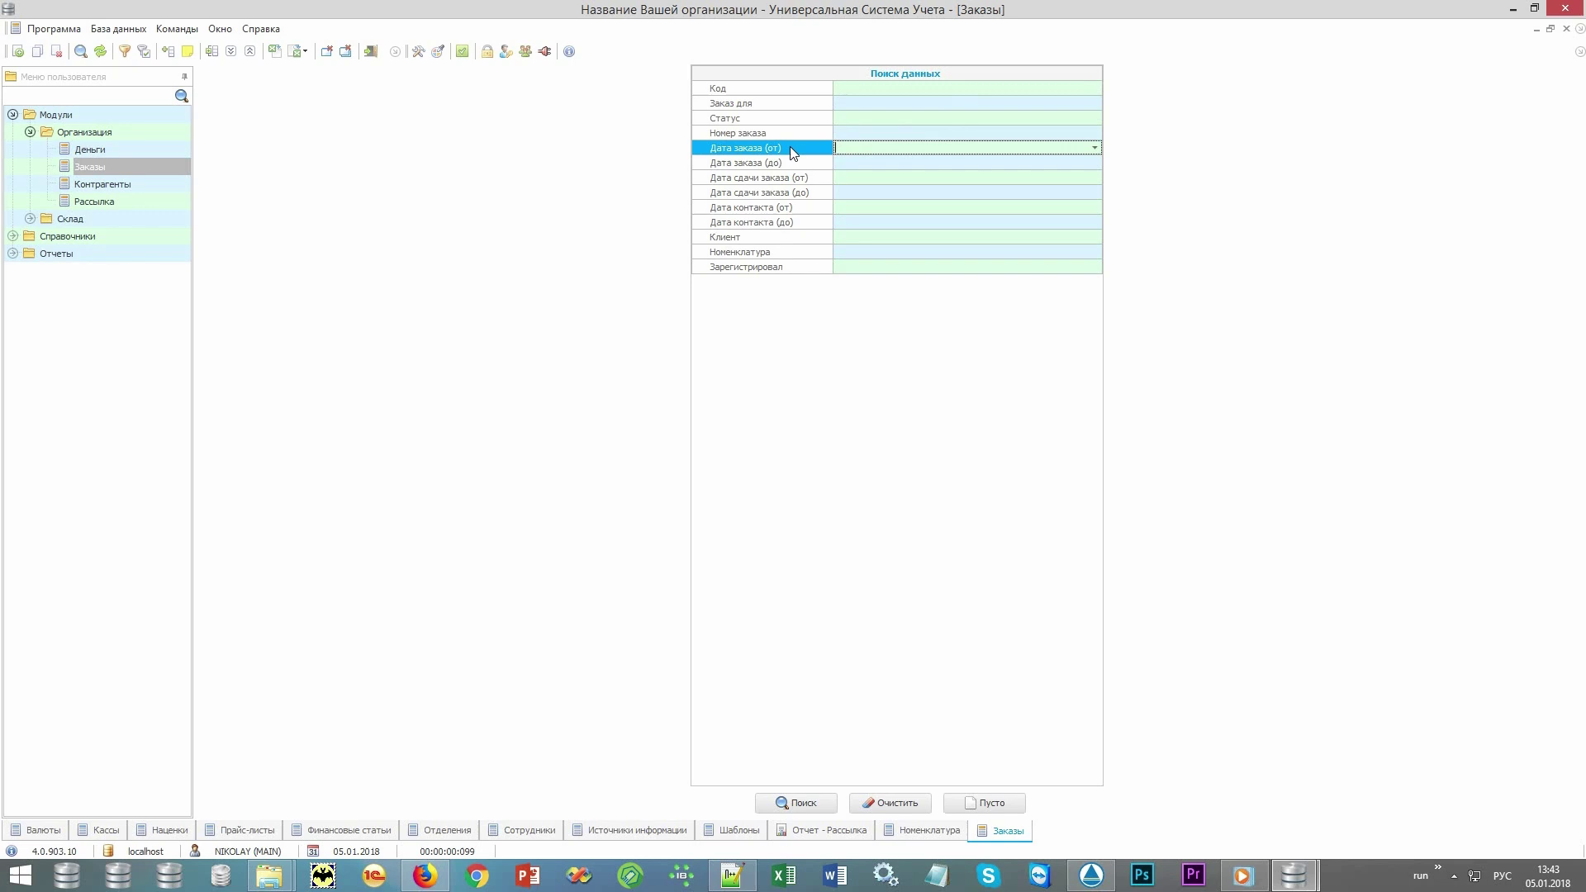
click(789, 240)
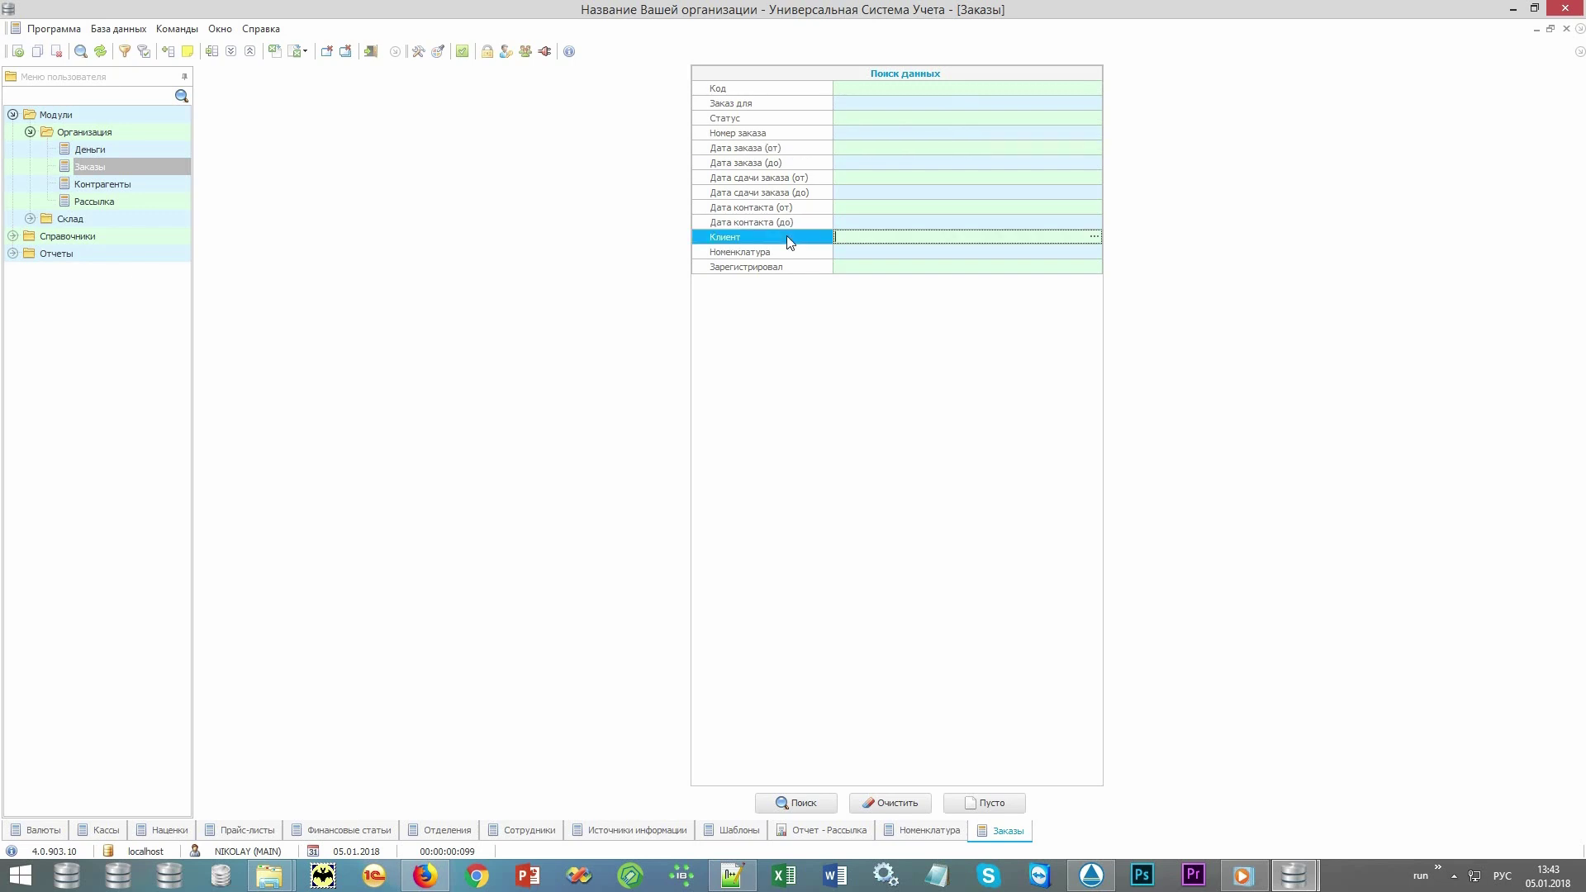
click(782, 268)
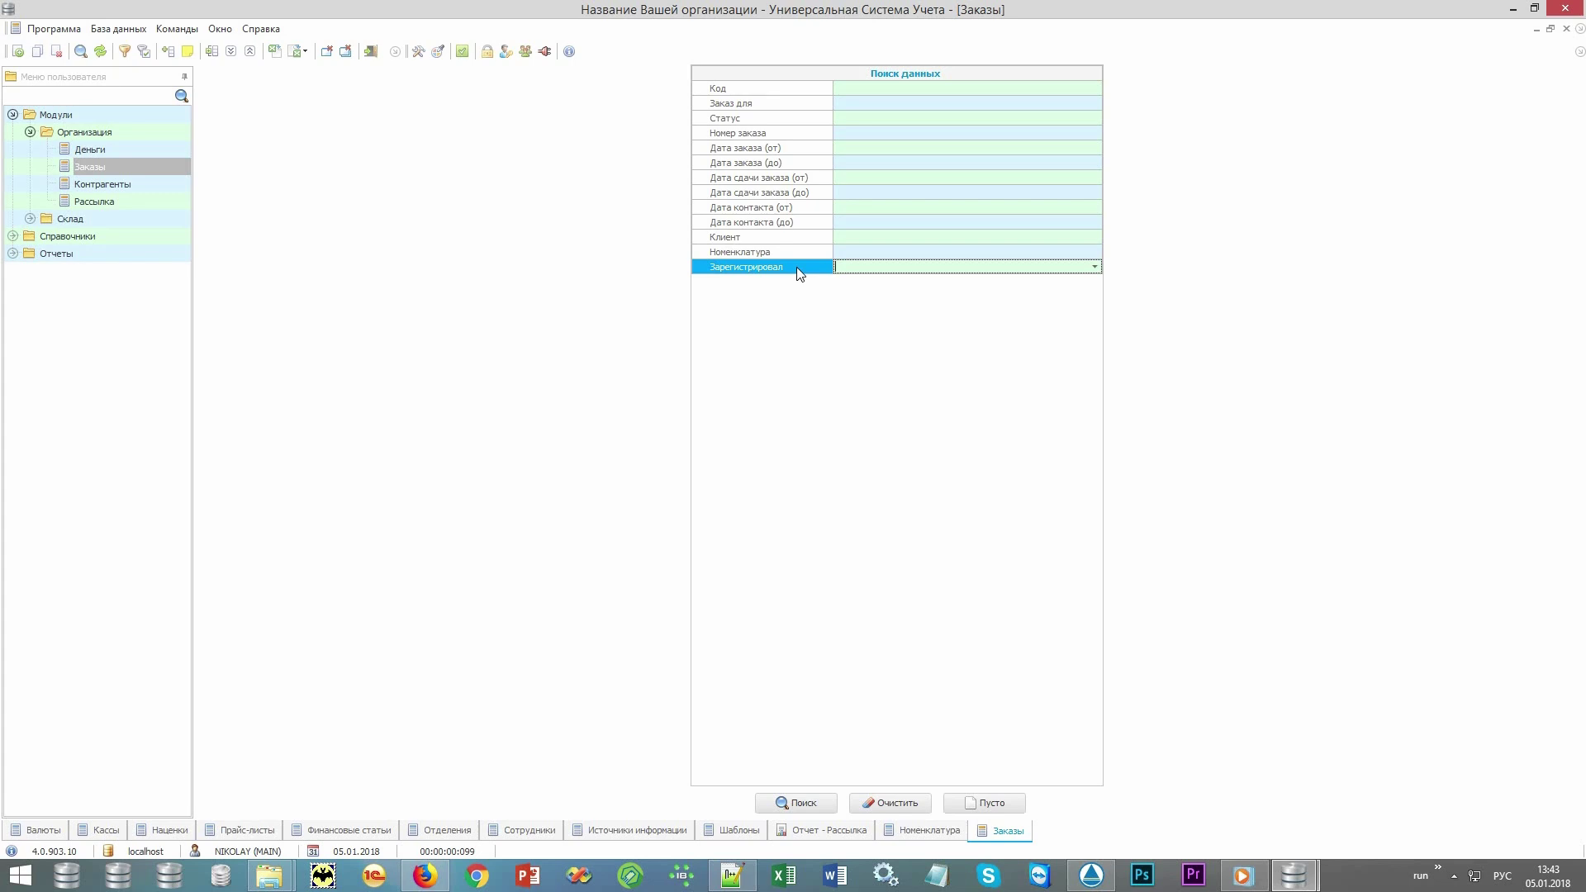
click(798, 804)
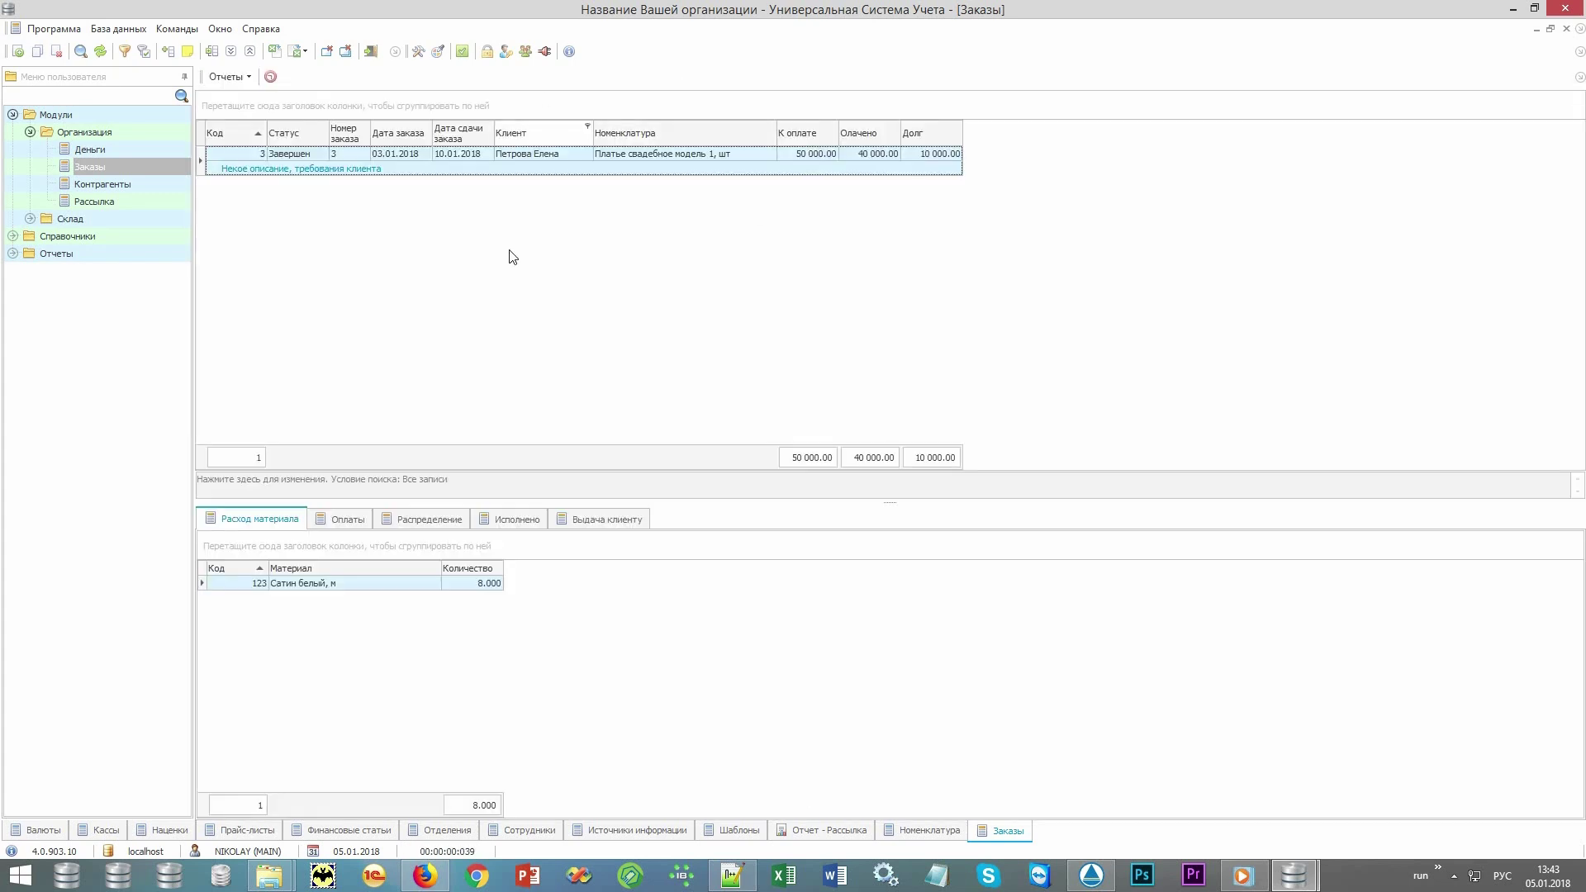
Step: Start adding a new order and look over its Заказ для, Статус, Дата заказа and Клиент fields
right_click(551, 240)
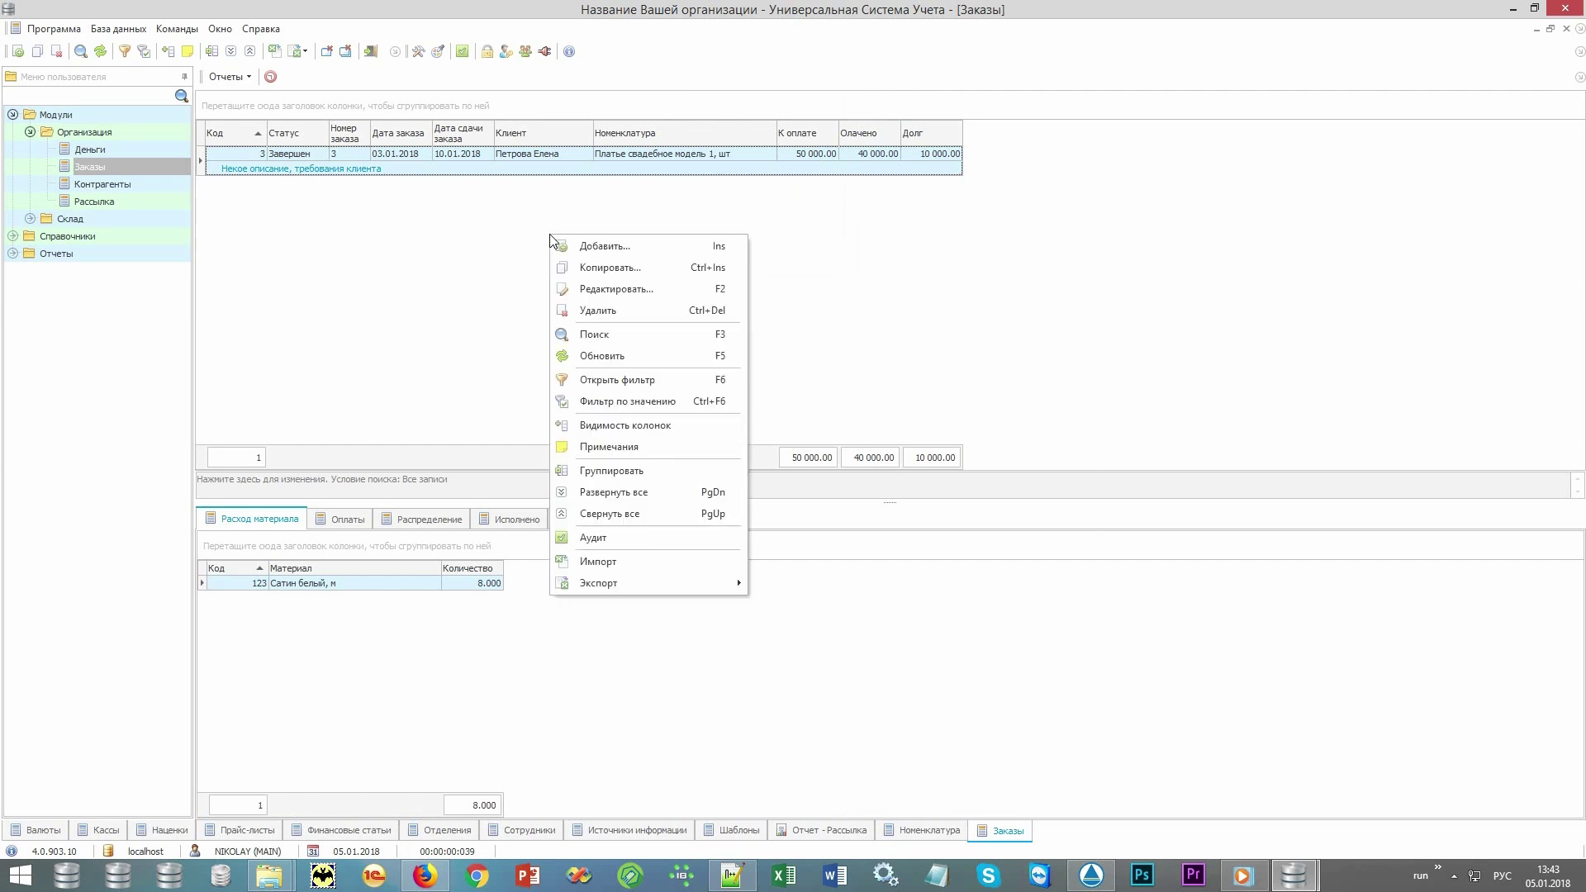
click(677, 255)
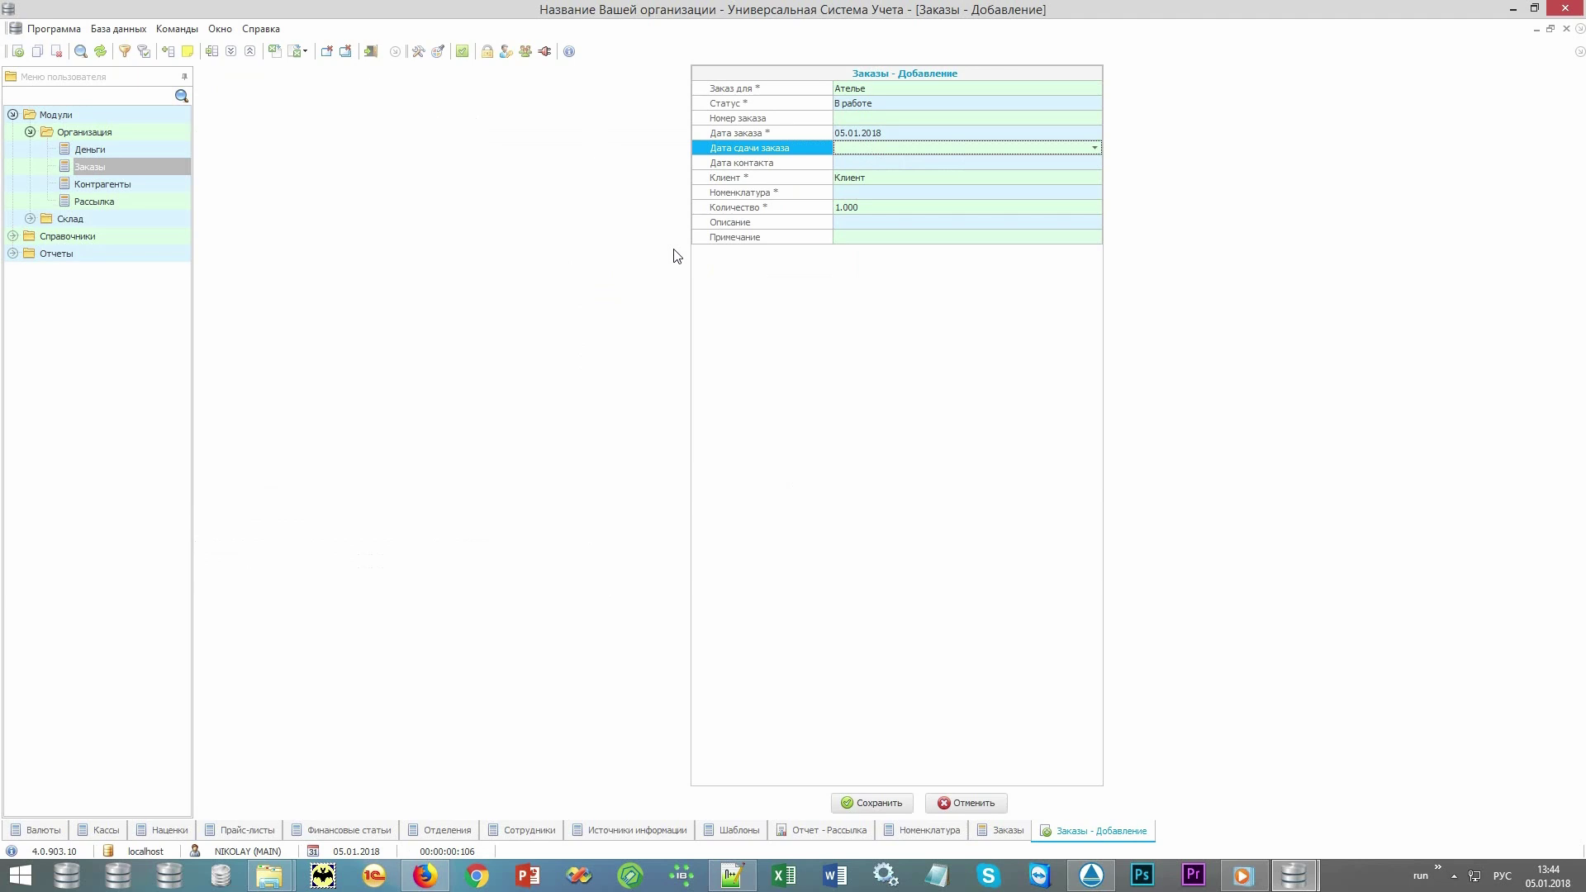
click(790, 88)
click(787, 106)
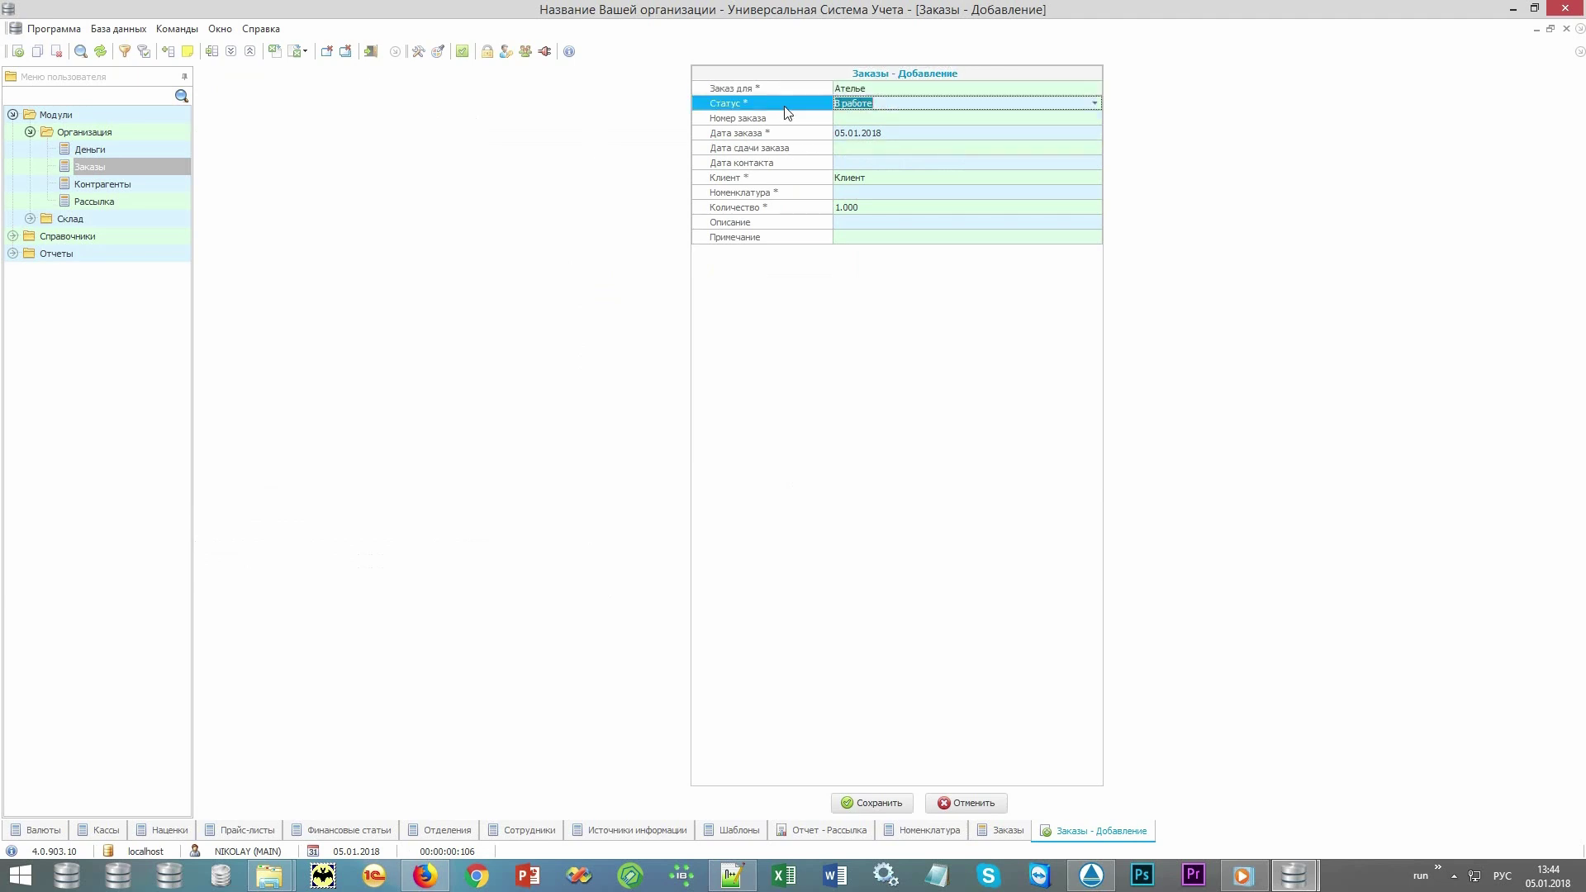
click(782, 130)
click(780, 178)
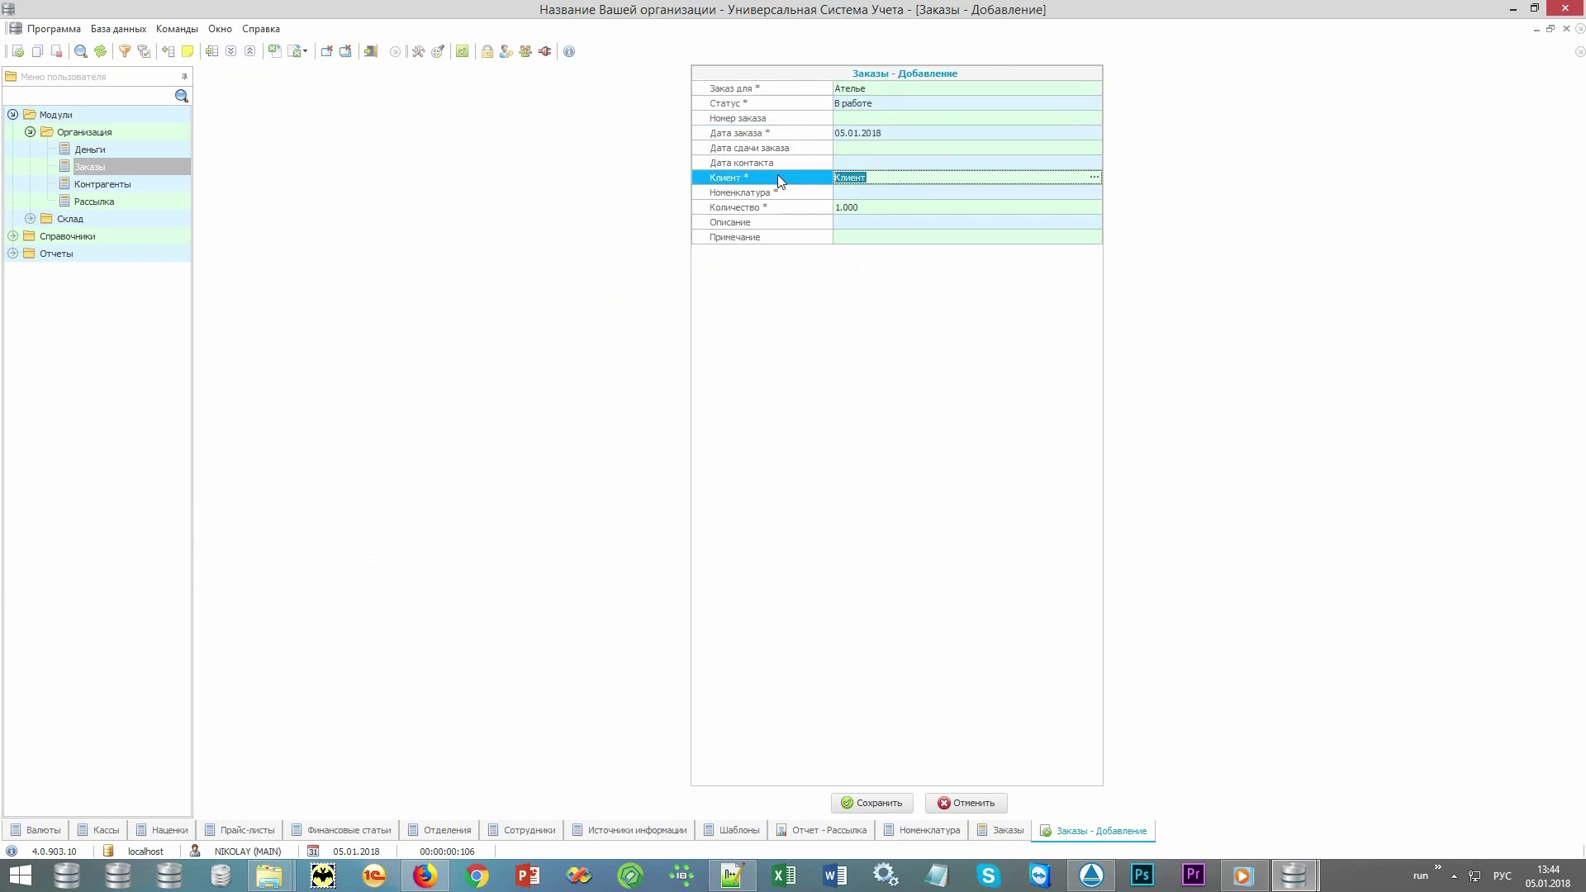
Step: Open the counterparty list for the order's Клиент field and look over the existing records and their categories
click(1095, 178)
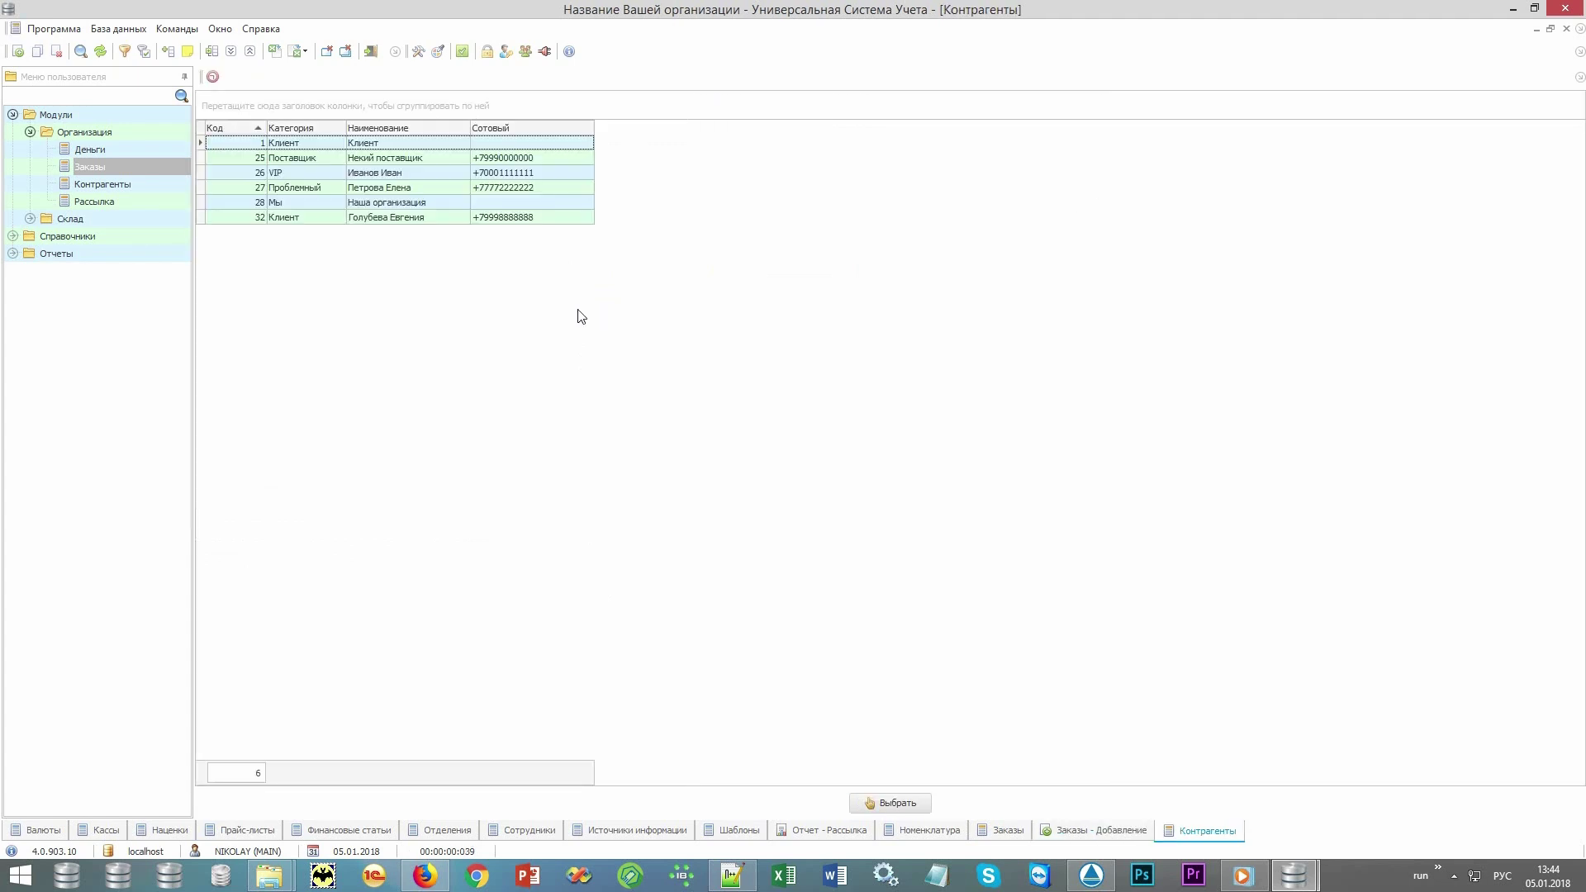
click(456, 148)
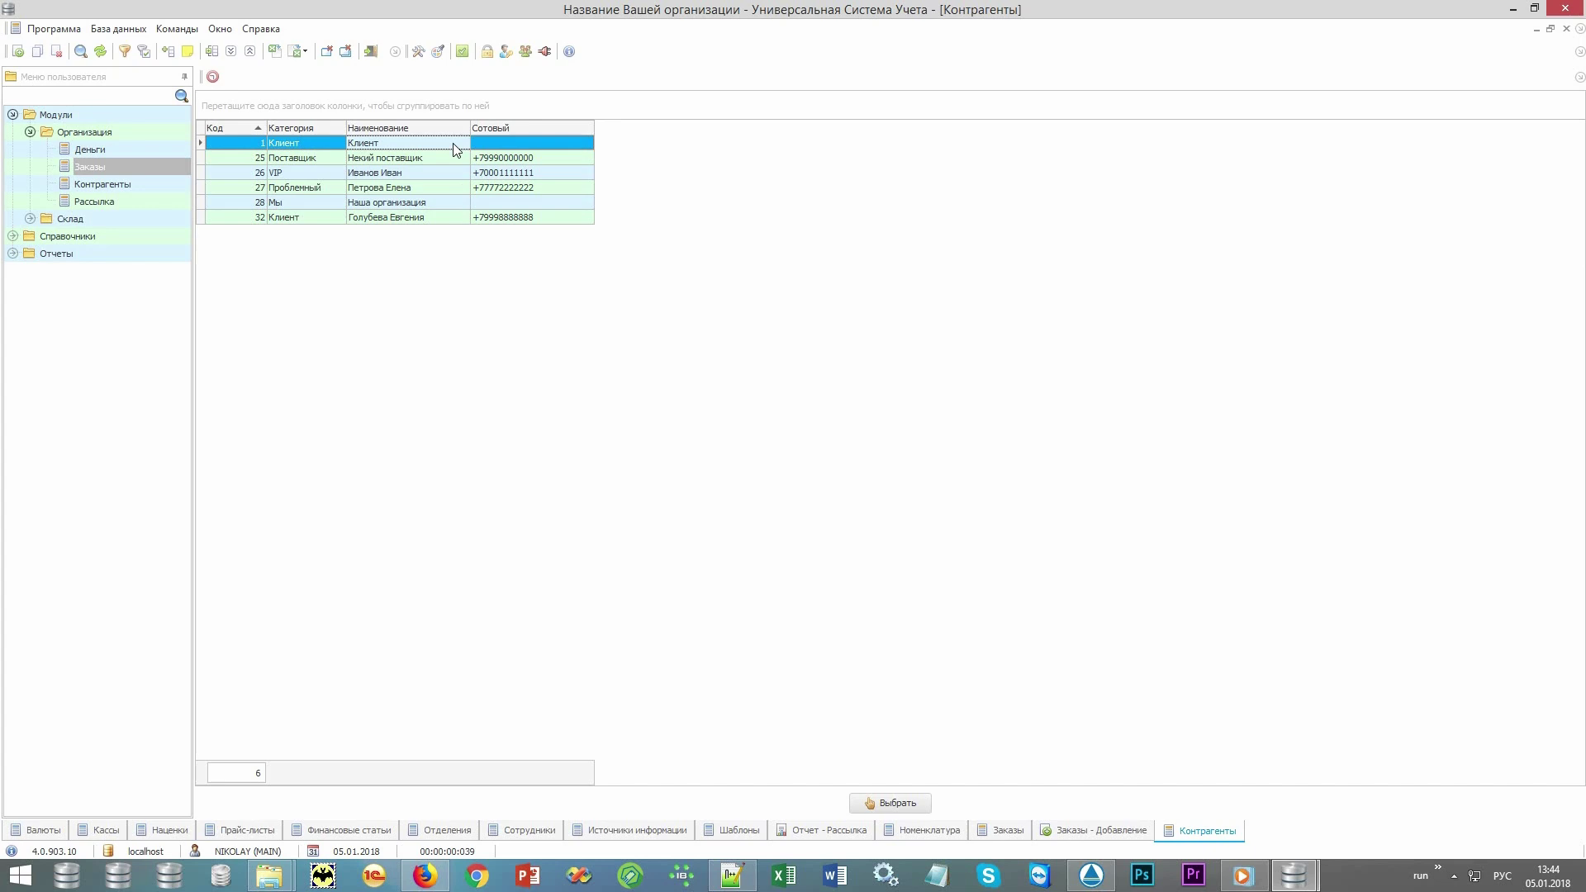
key(Down)
key(Down)
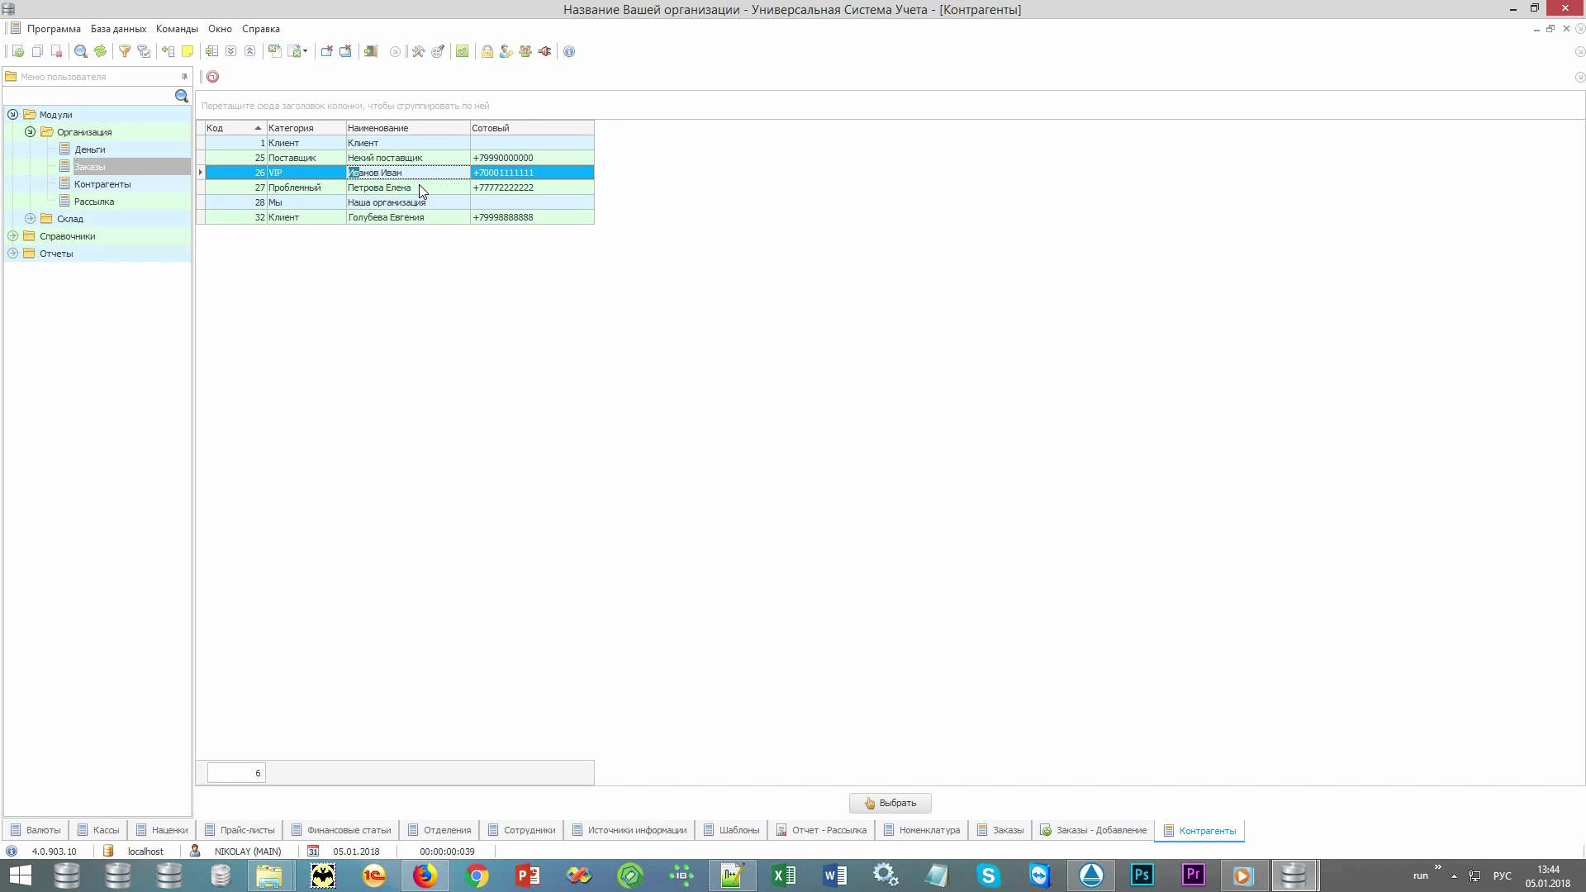
click(314, 171)
click(326, 189)
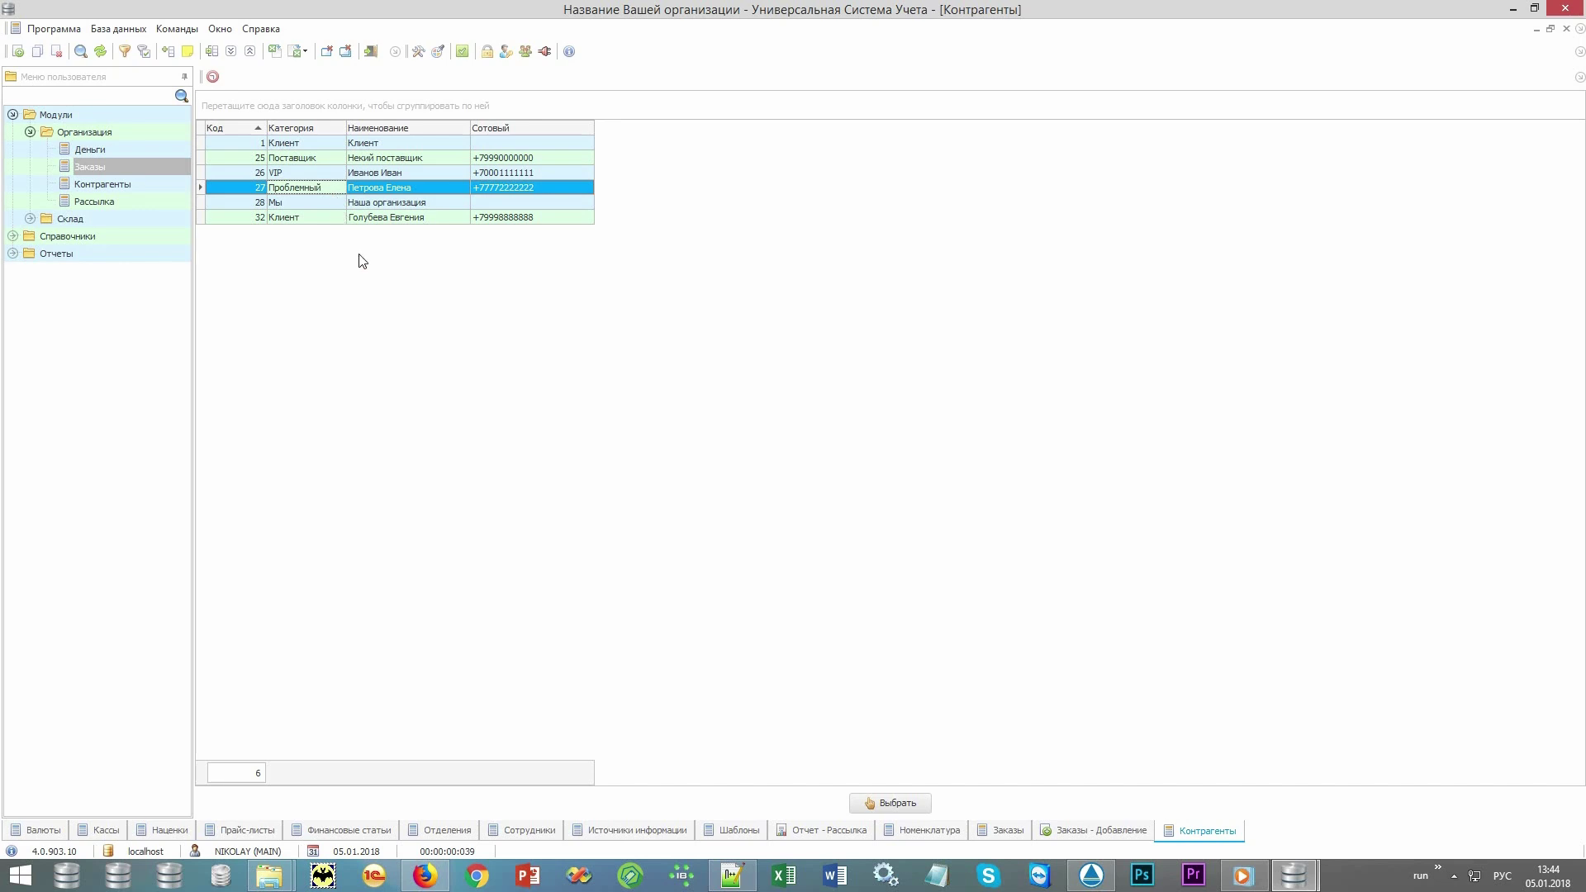
Step: Add a counterparty named Новый клиент with a mobile number, save it, and choose it as the order's client
right_click(369, 282)
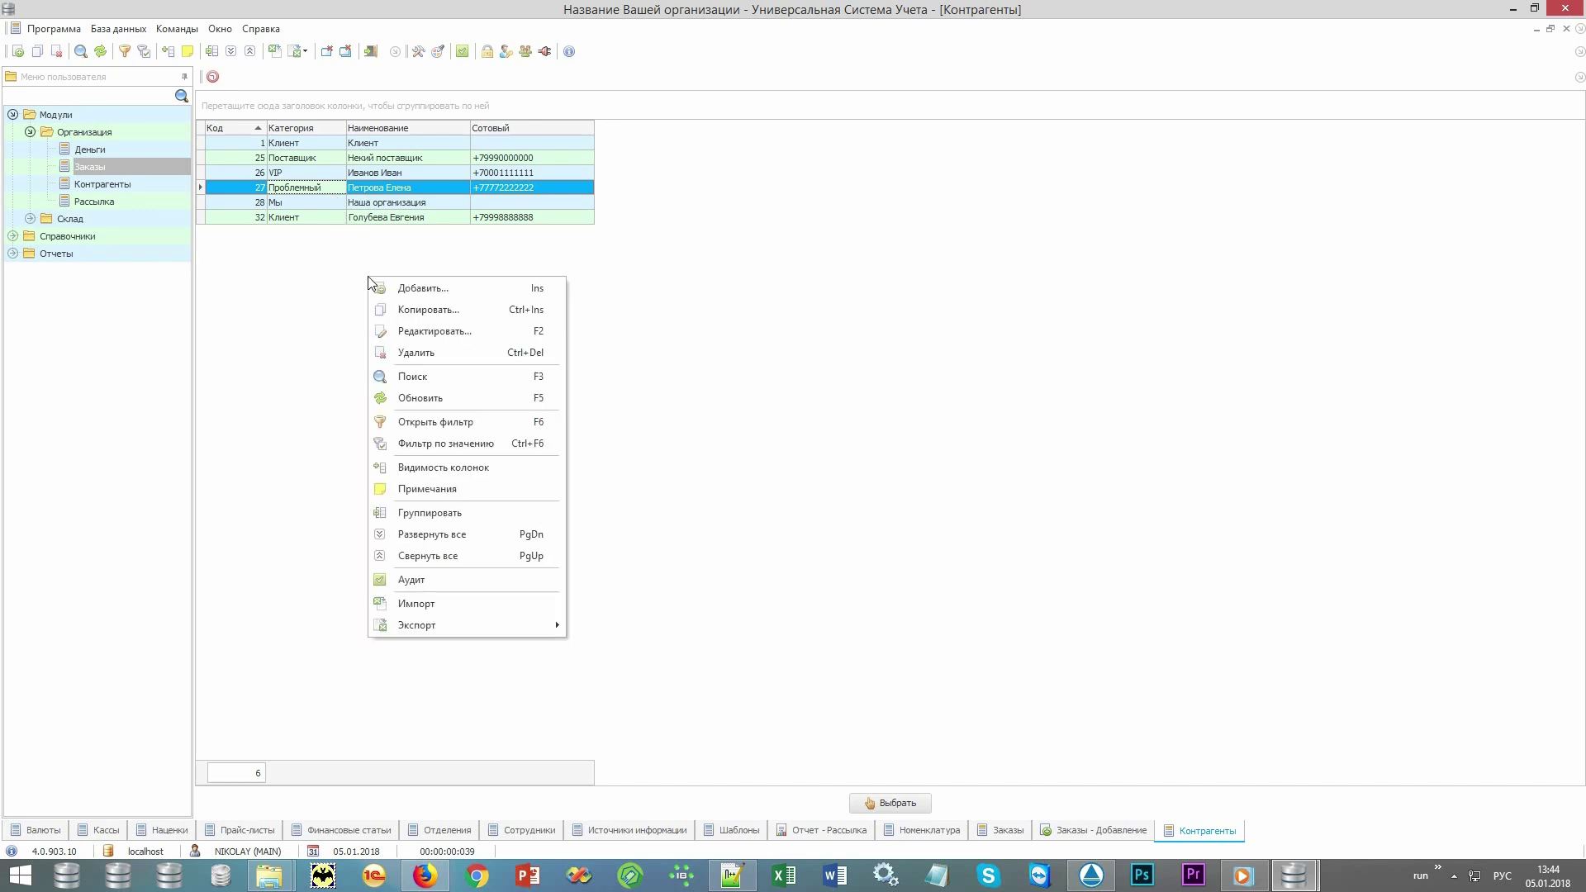
click(477, 291)
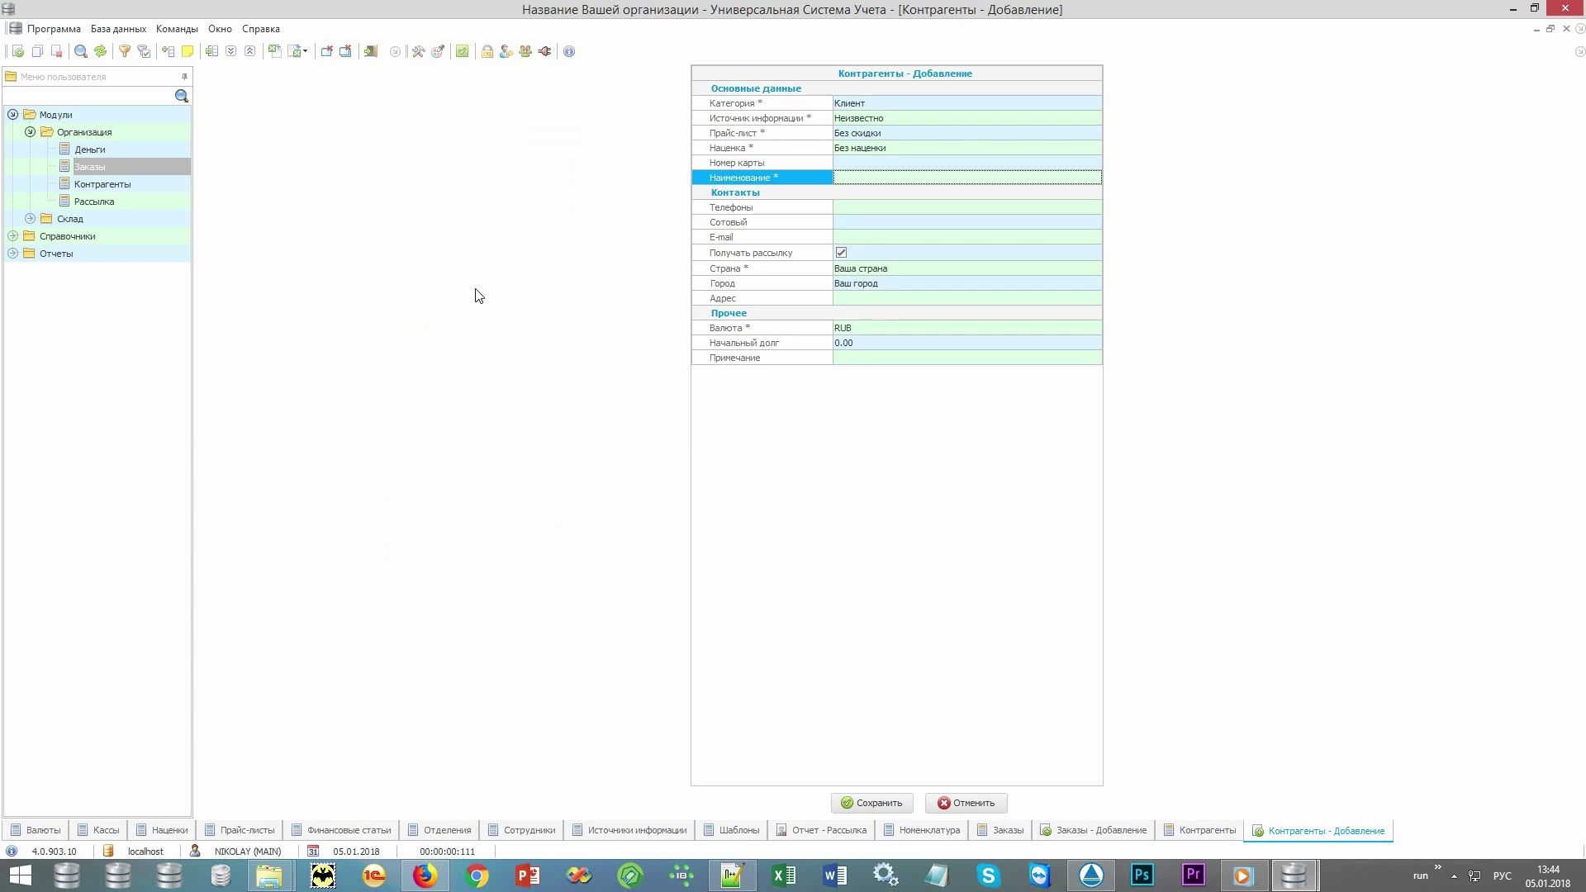
text(Новый клиент)
key(Down)
key(Down)
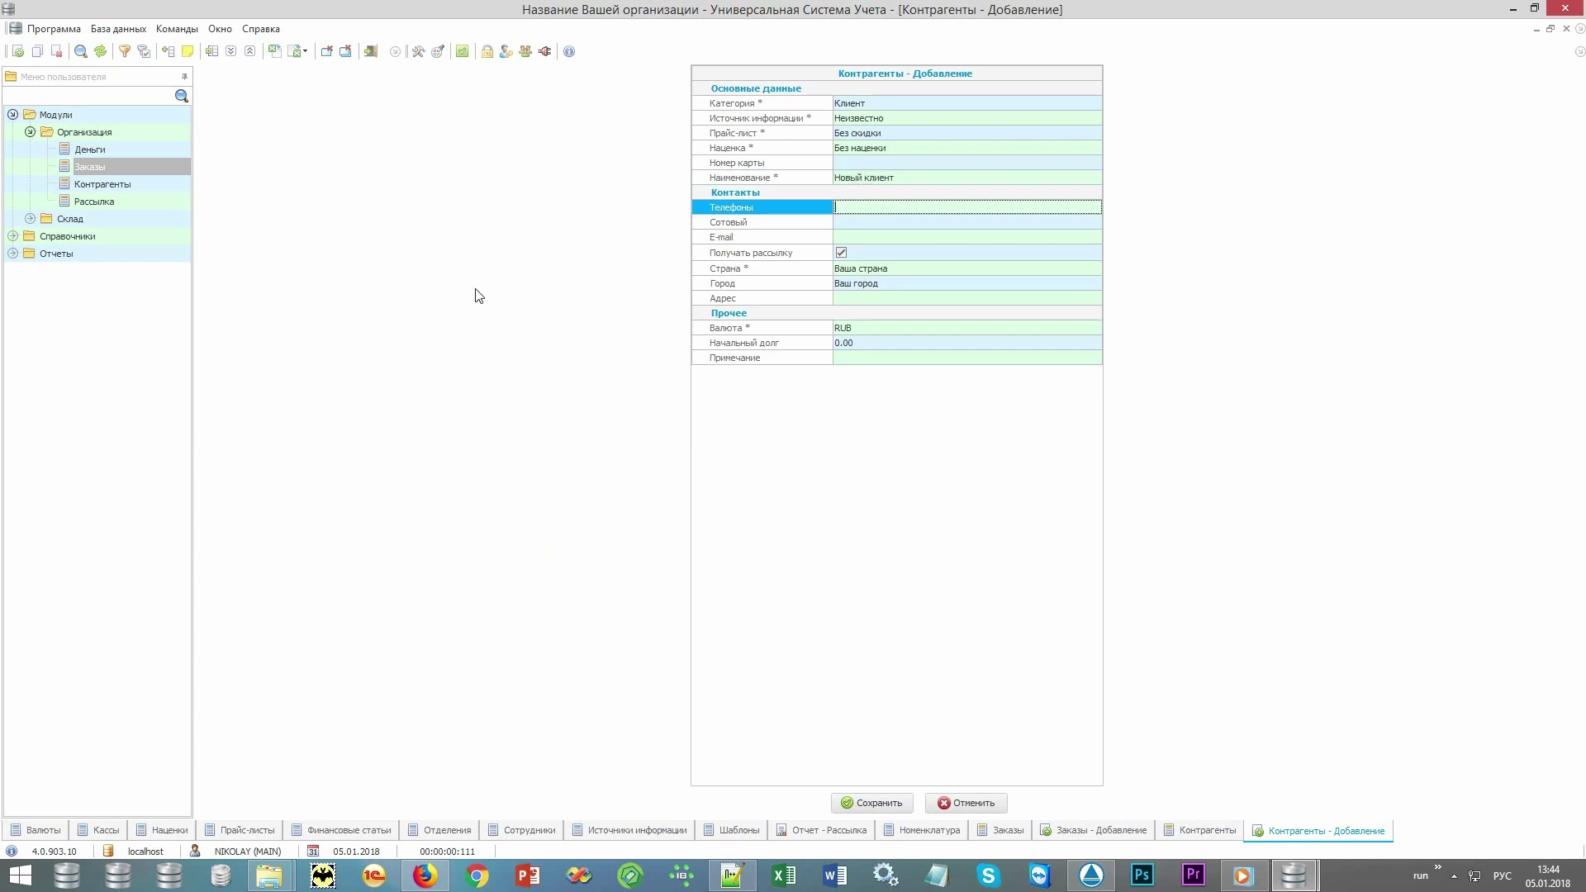
text(+79993)
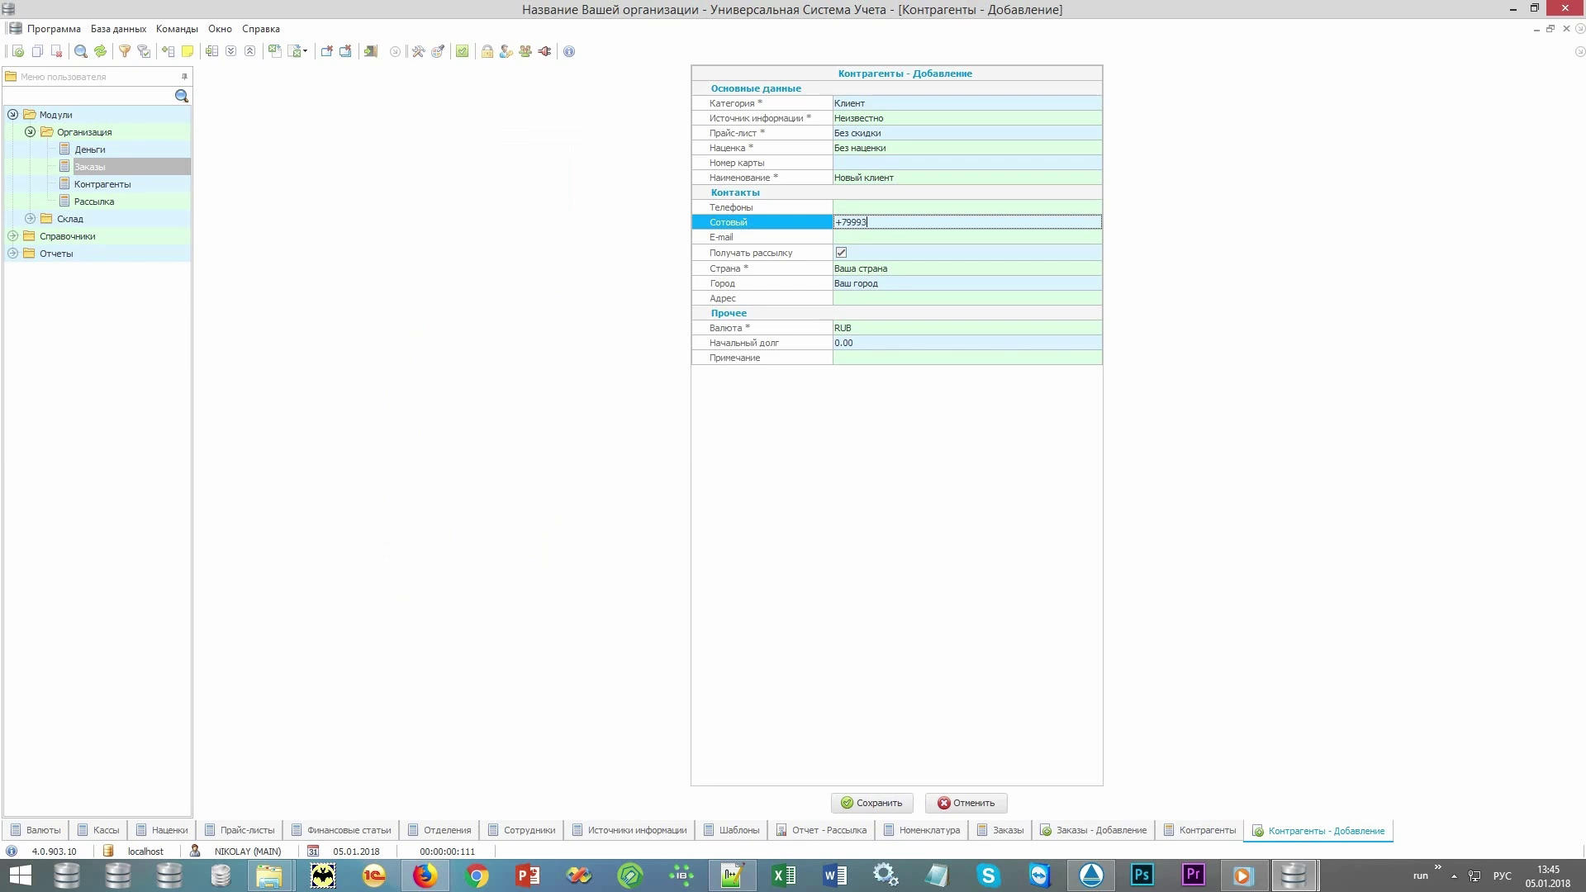
text(333333)
click(874, 803)
click(453, 234)
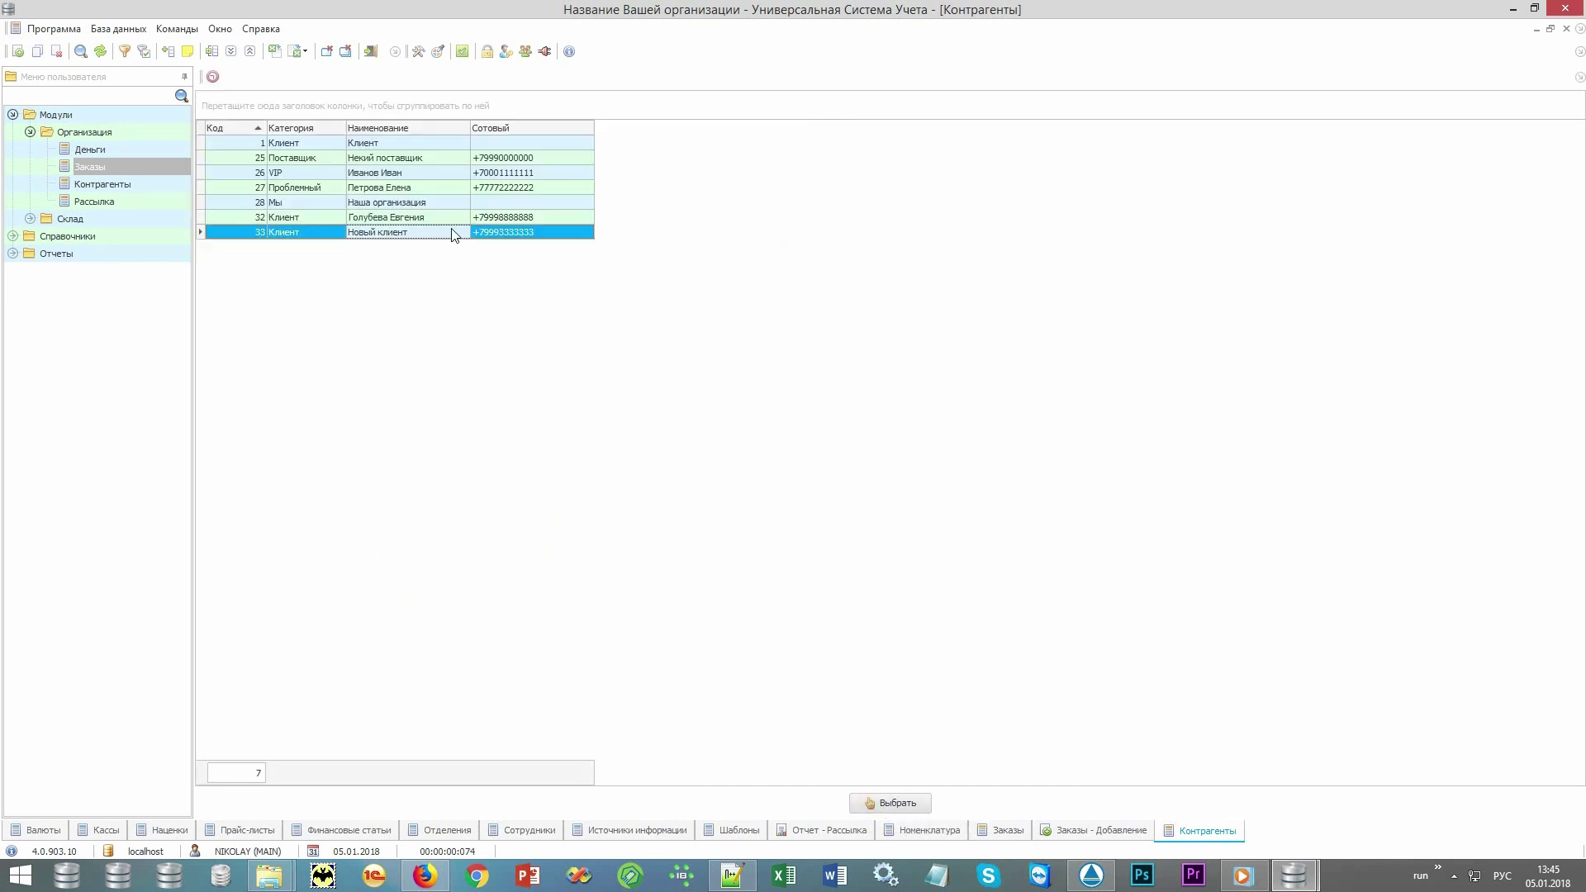
click(884, 803)
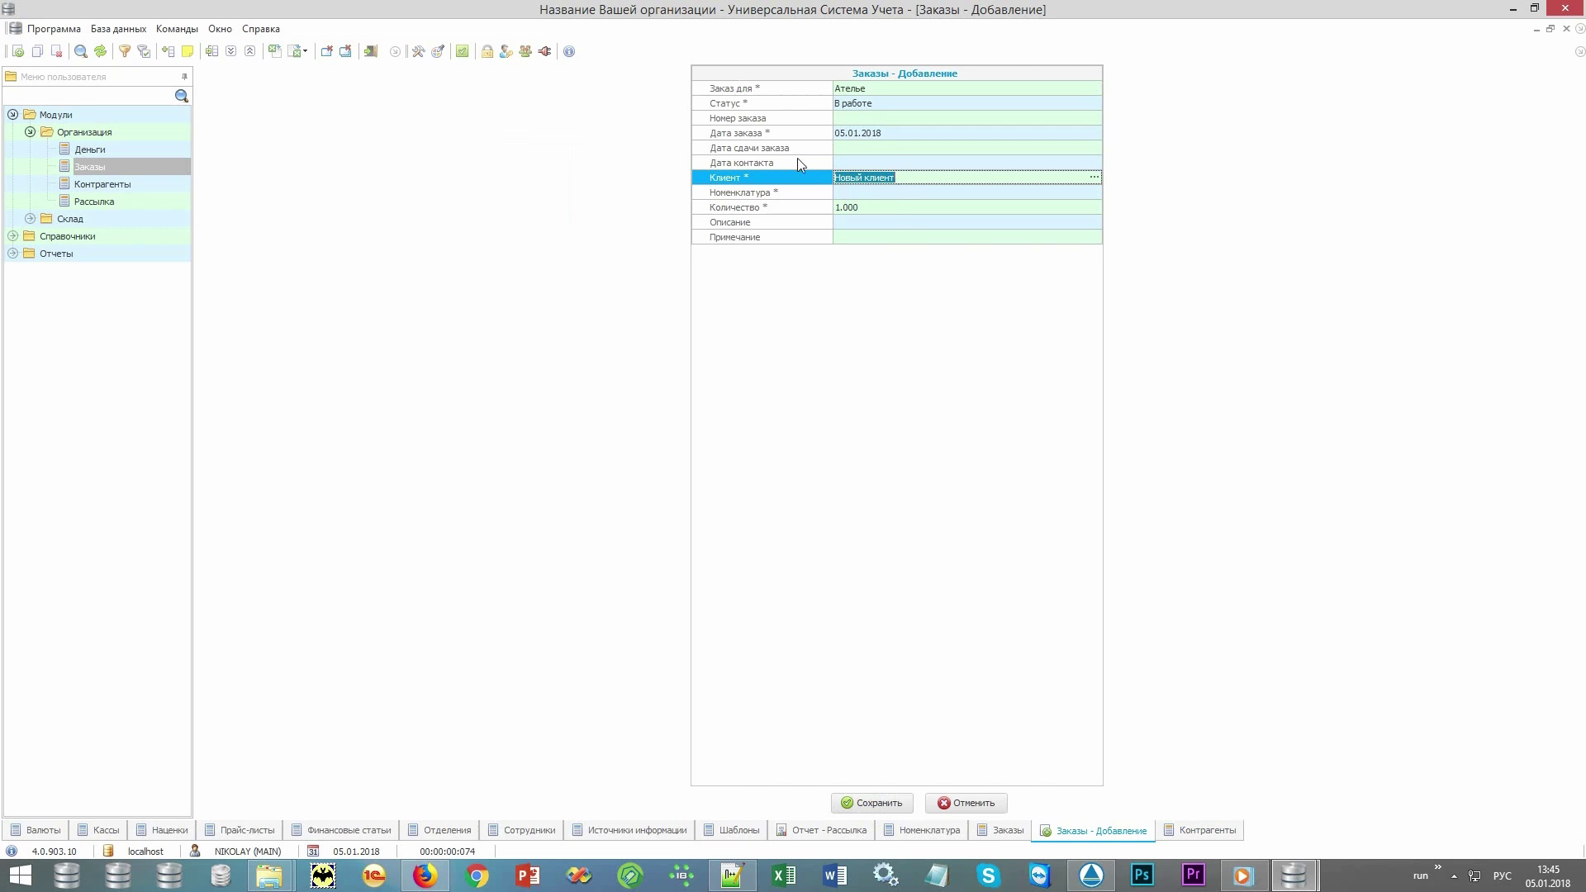
Step: Set the order's Номенклатура to Платье свадебное модель 2 and its Описание to "Требования клиента"
click(806, 198)
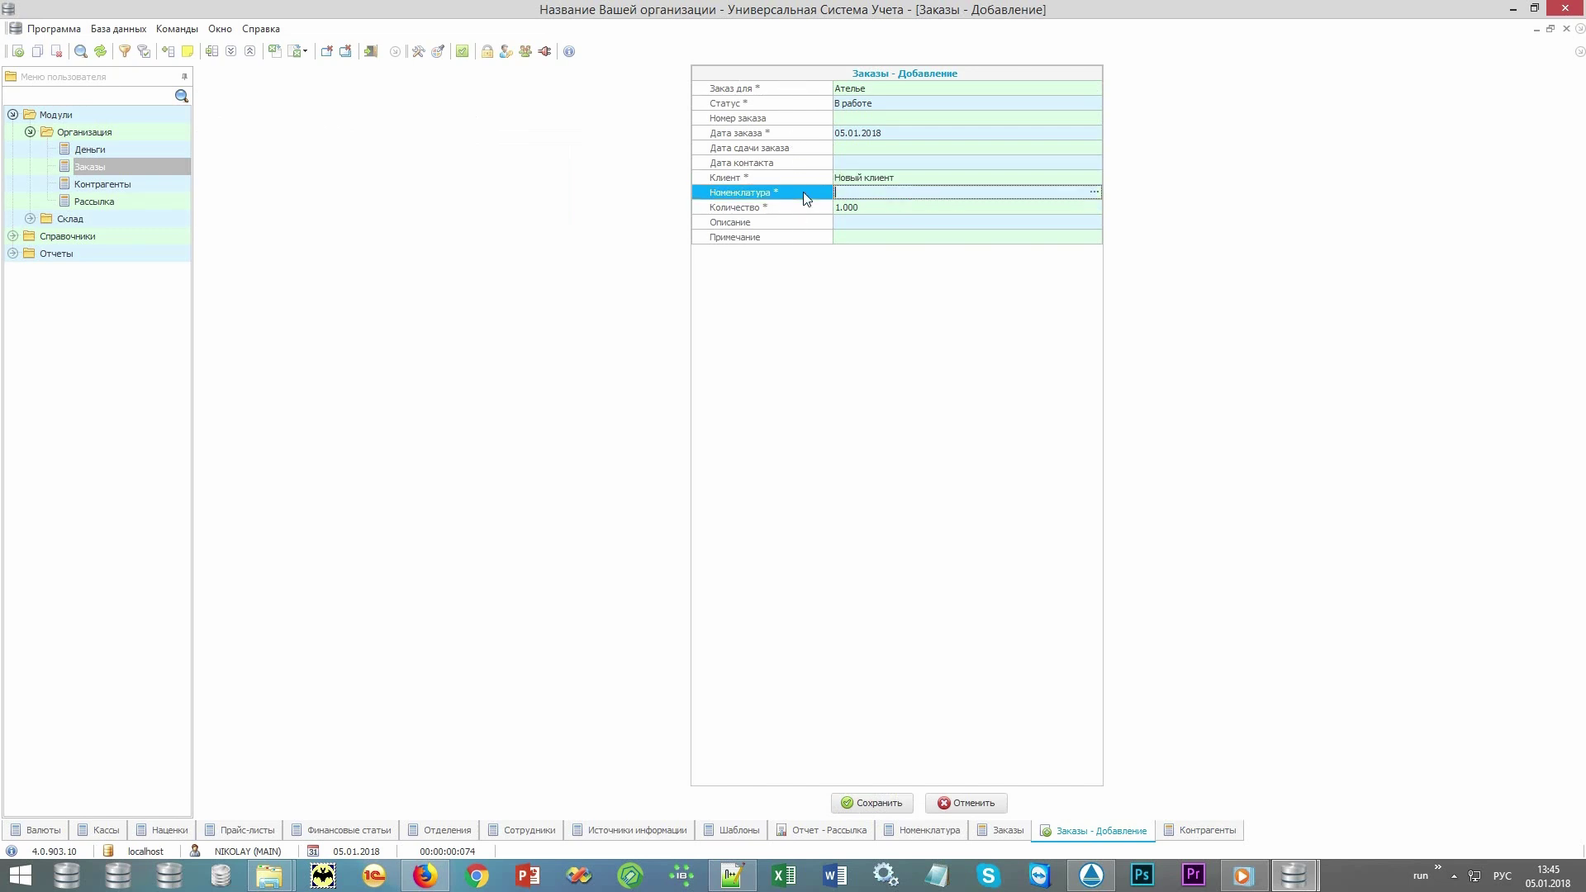
click(1095, 192)
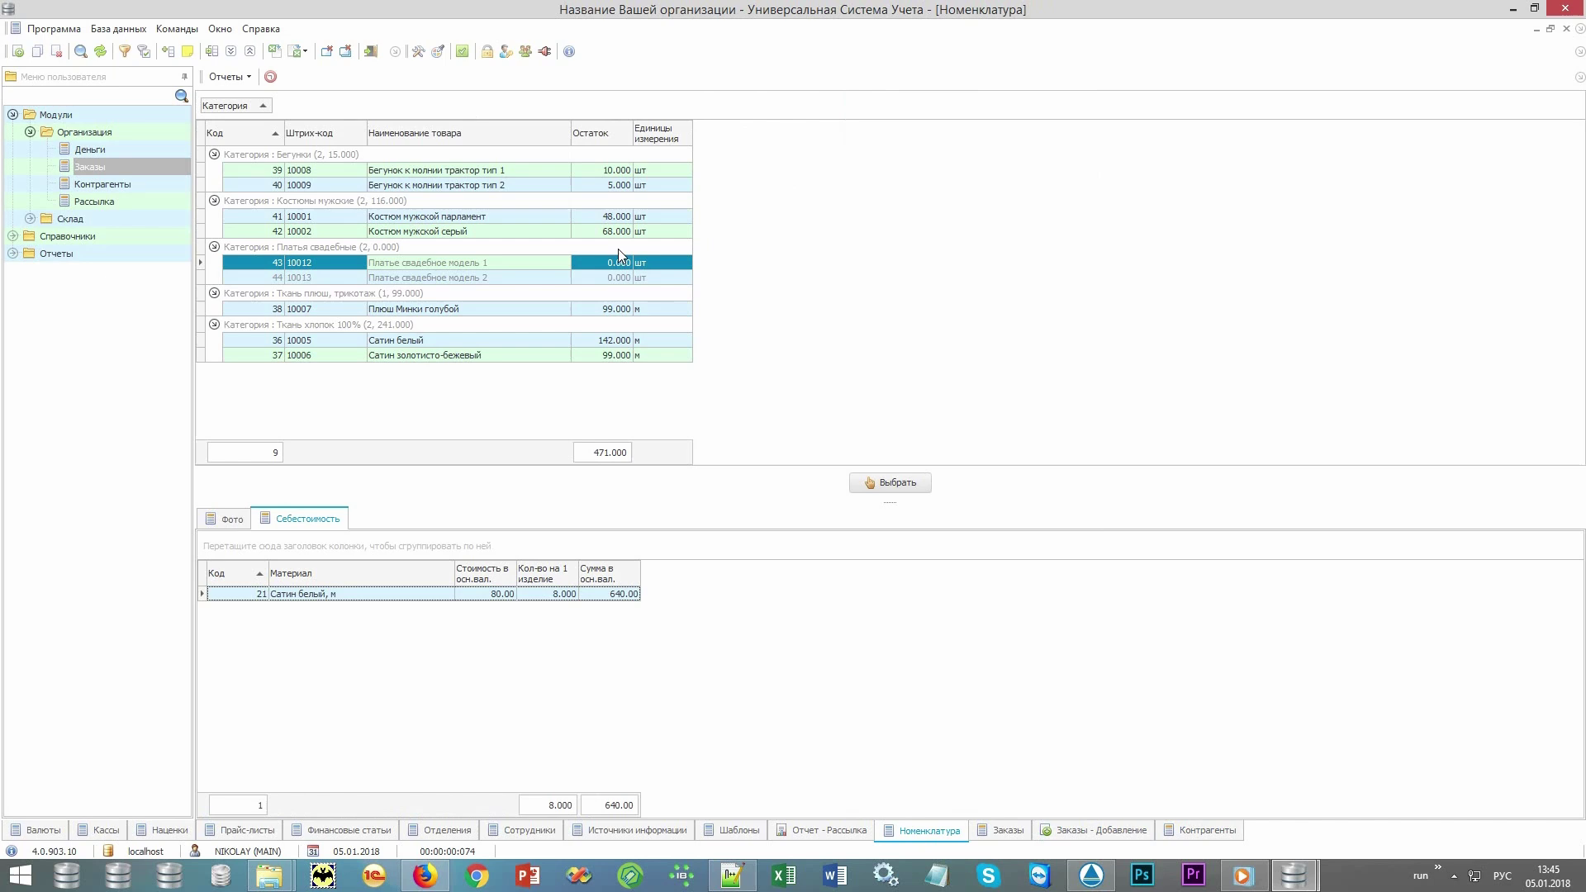
double_click(482, 277)
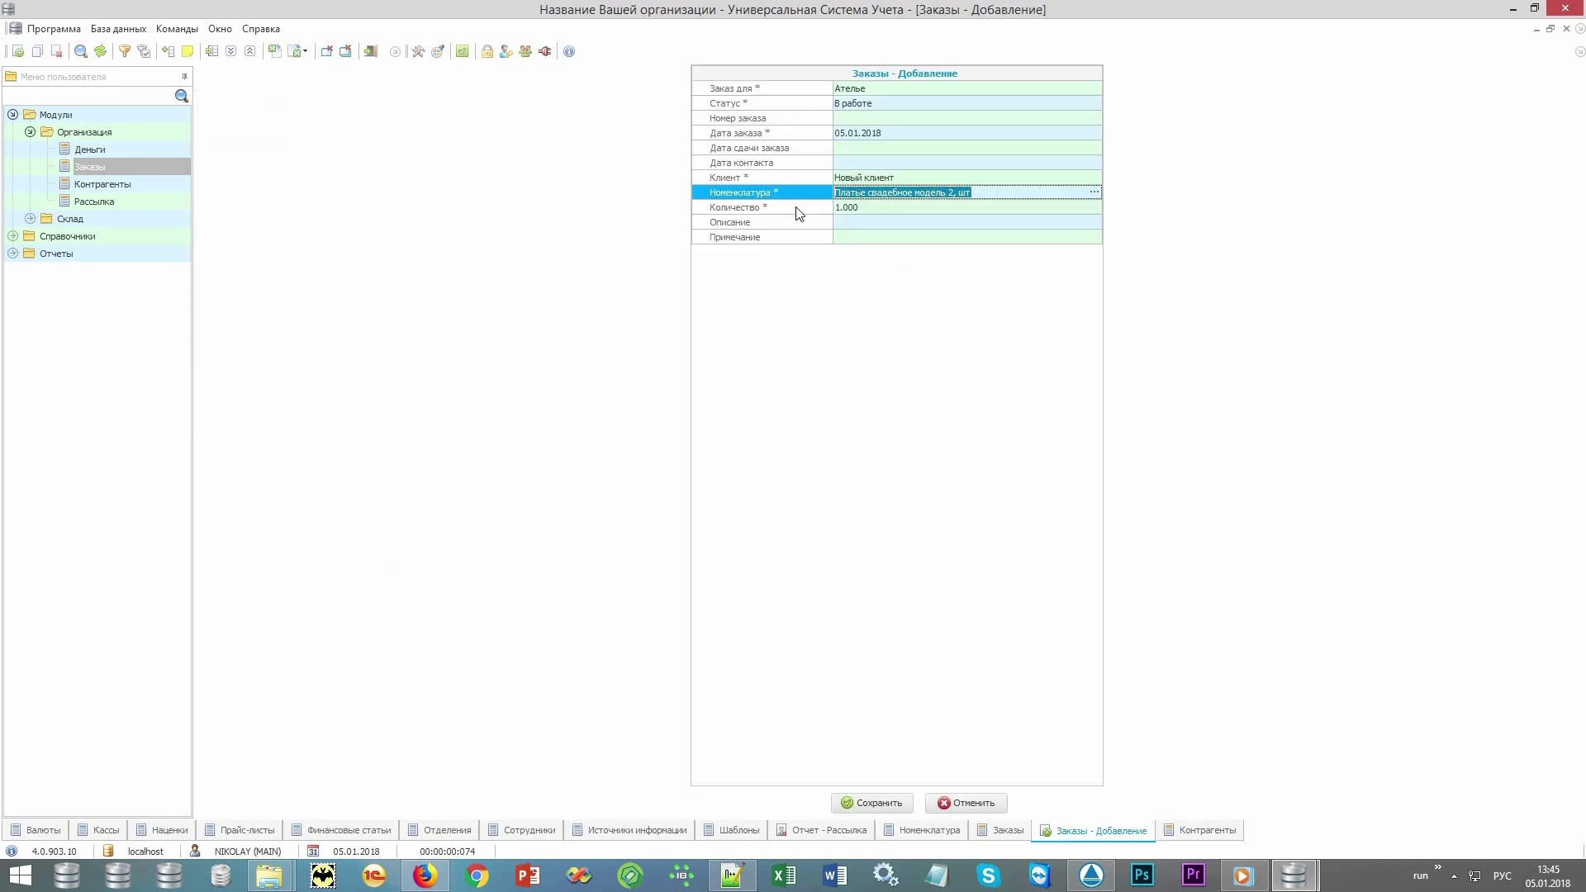
click(864, 223)
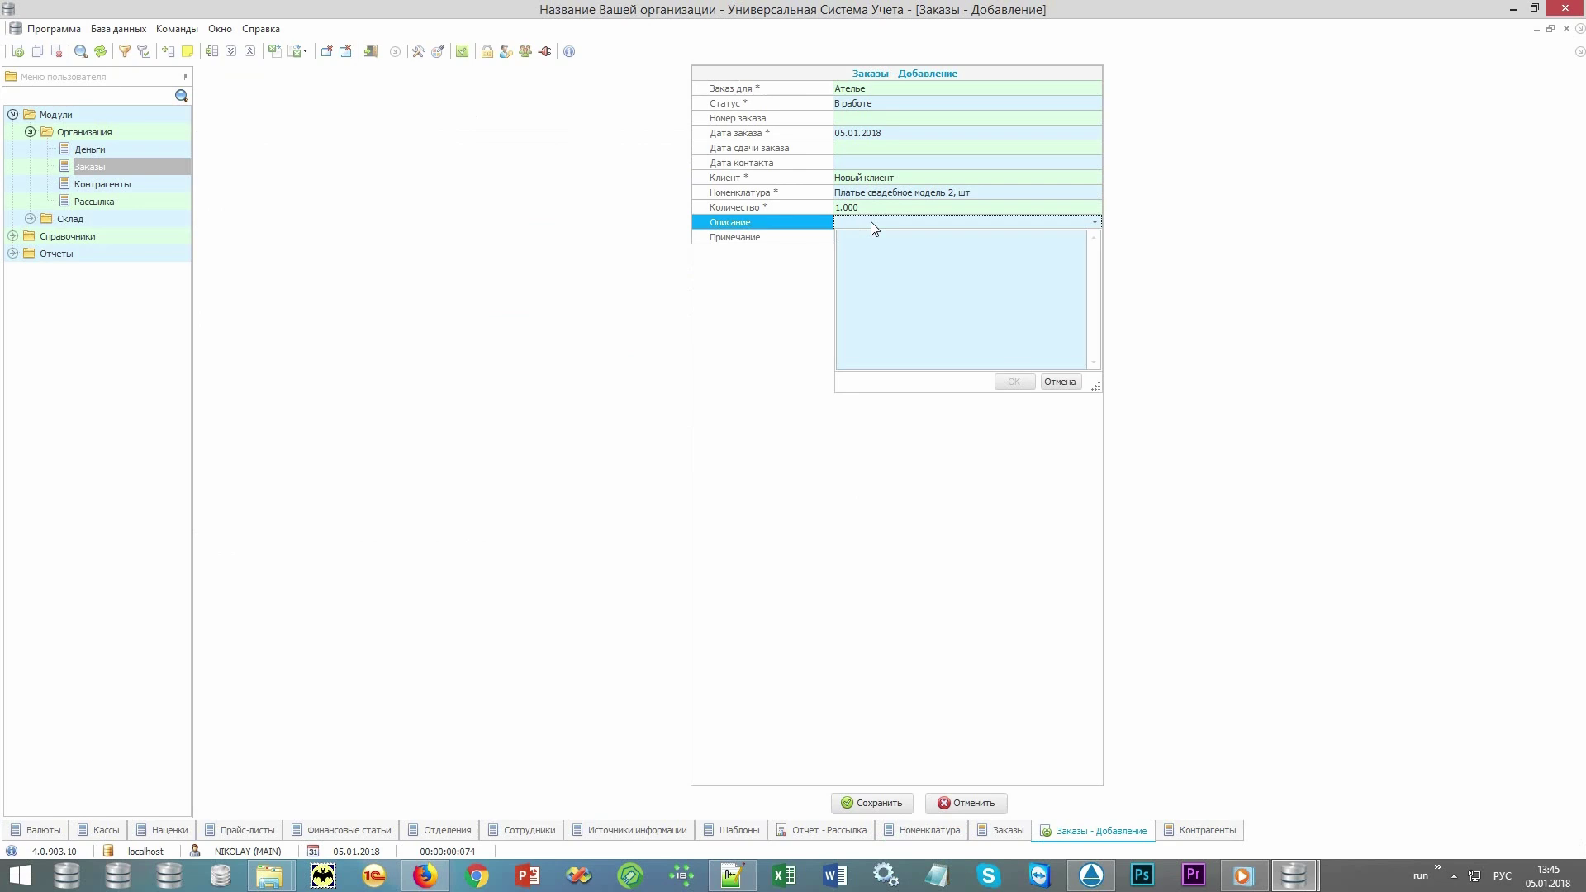
text(Требования клиента)
click(777, 312)
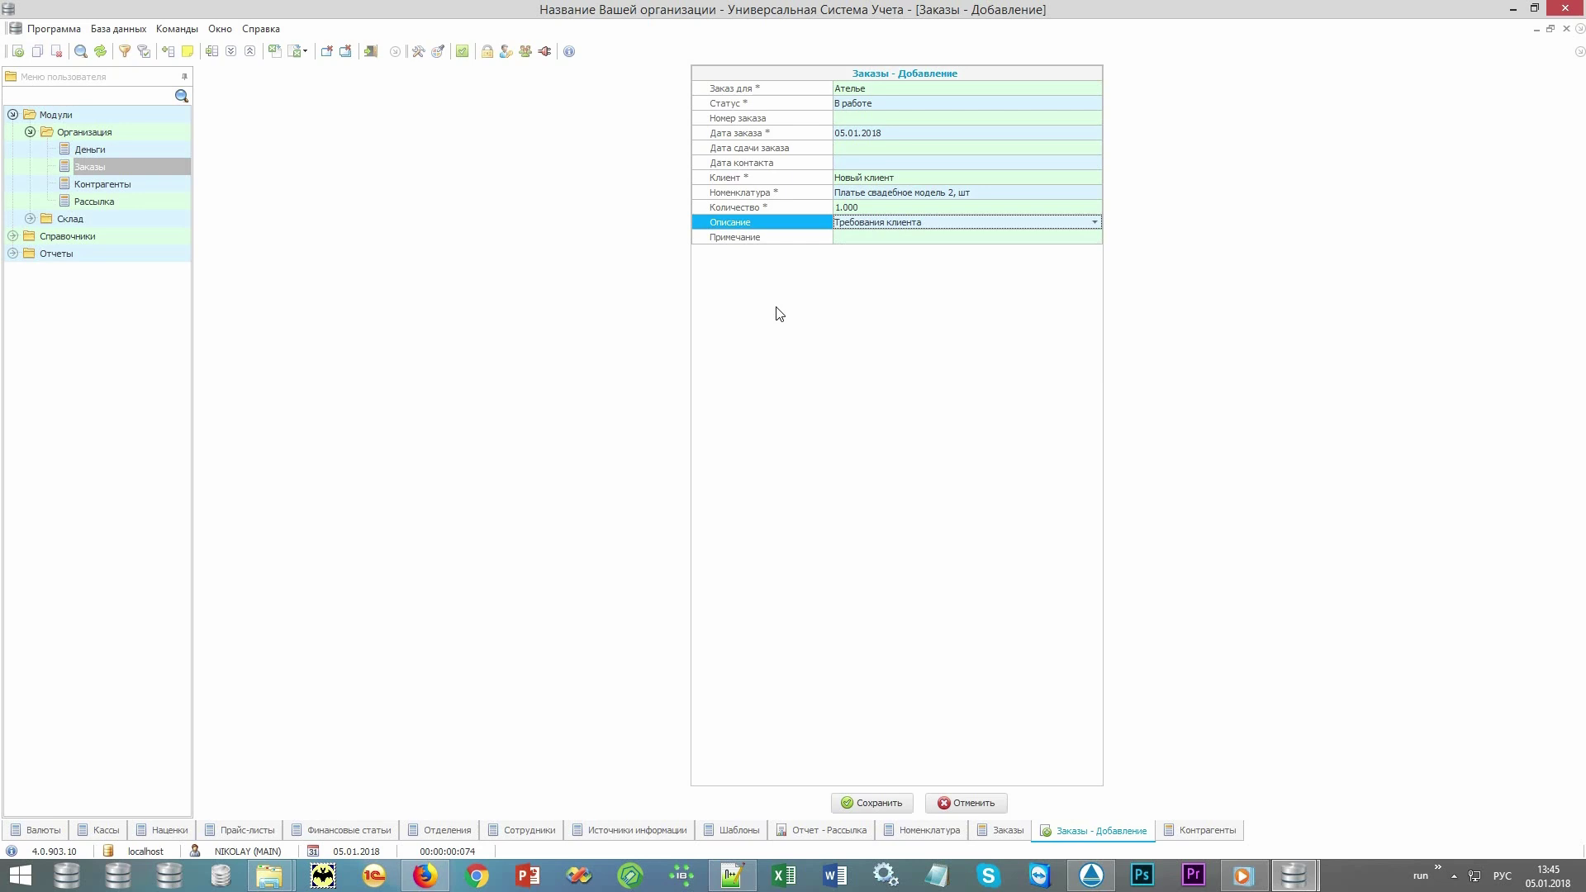
Step: Set Дата сдачи заказа to 12.01.2018 and Дата контакта to 08.01.2018, and save the order
click(798, 149)
click(1095, 147)
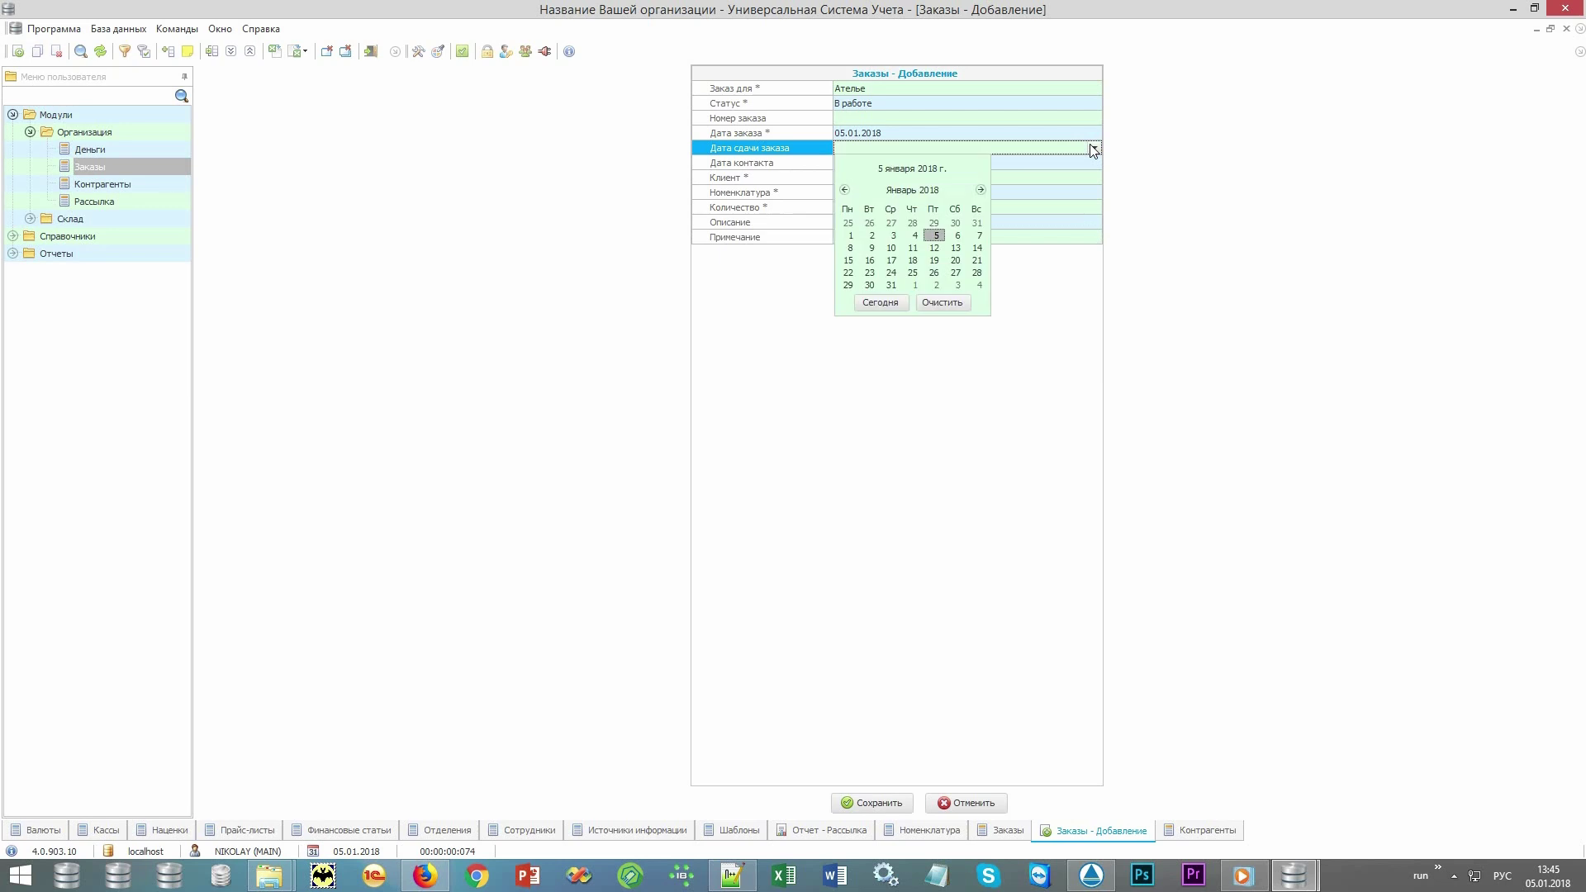
key(Down)
key(Return)
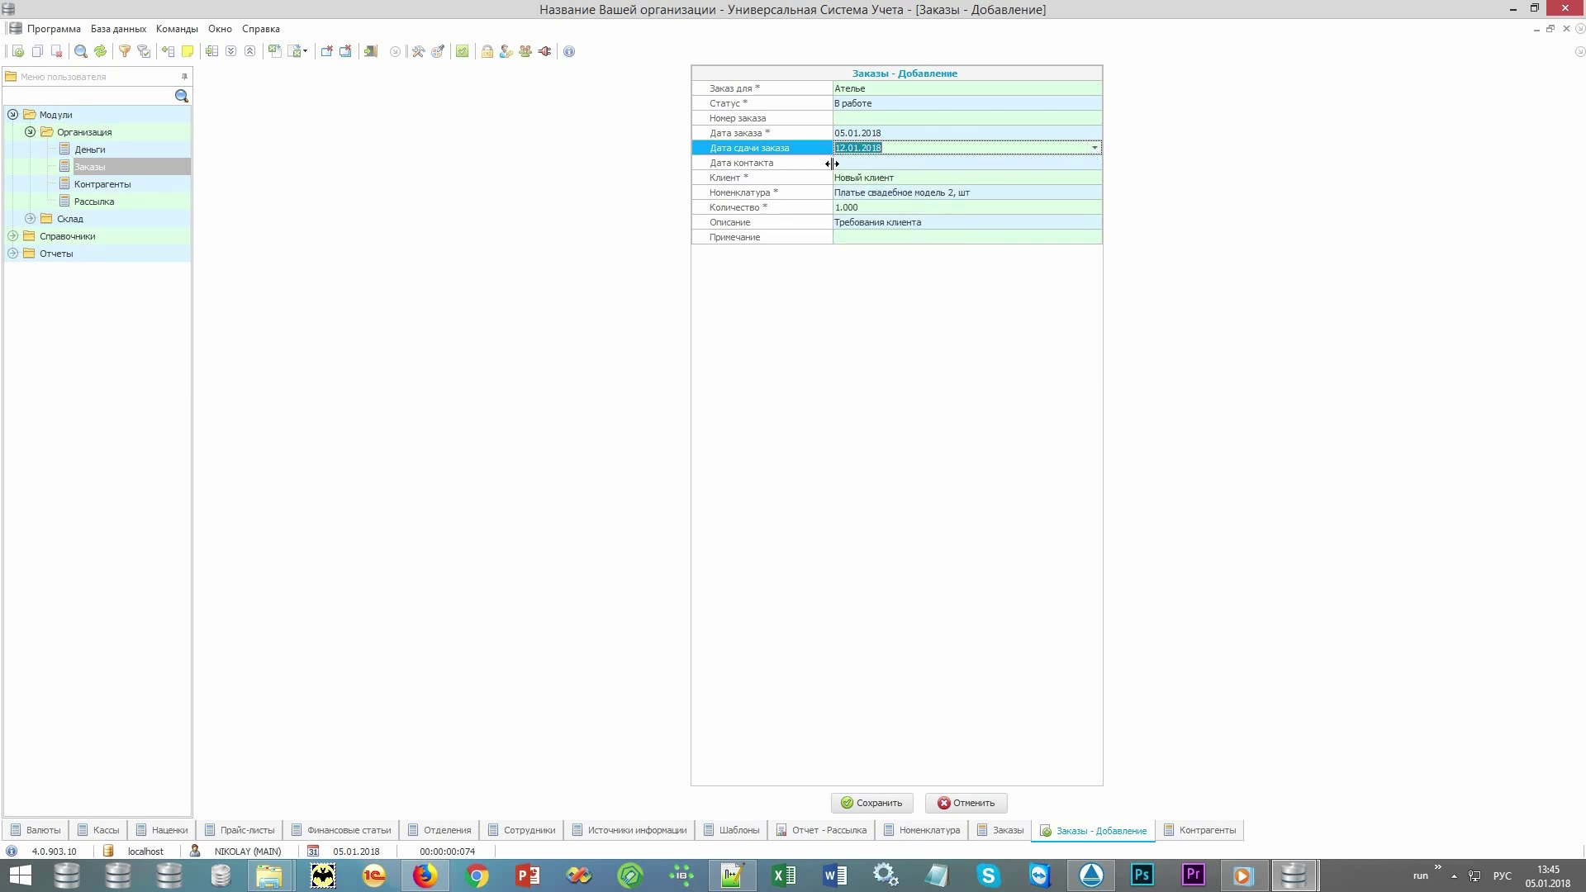
click(808, 164)
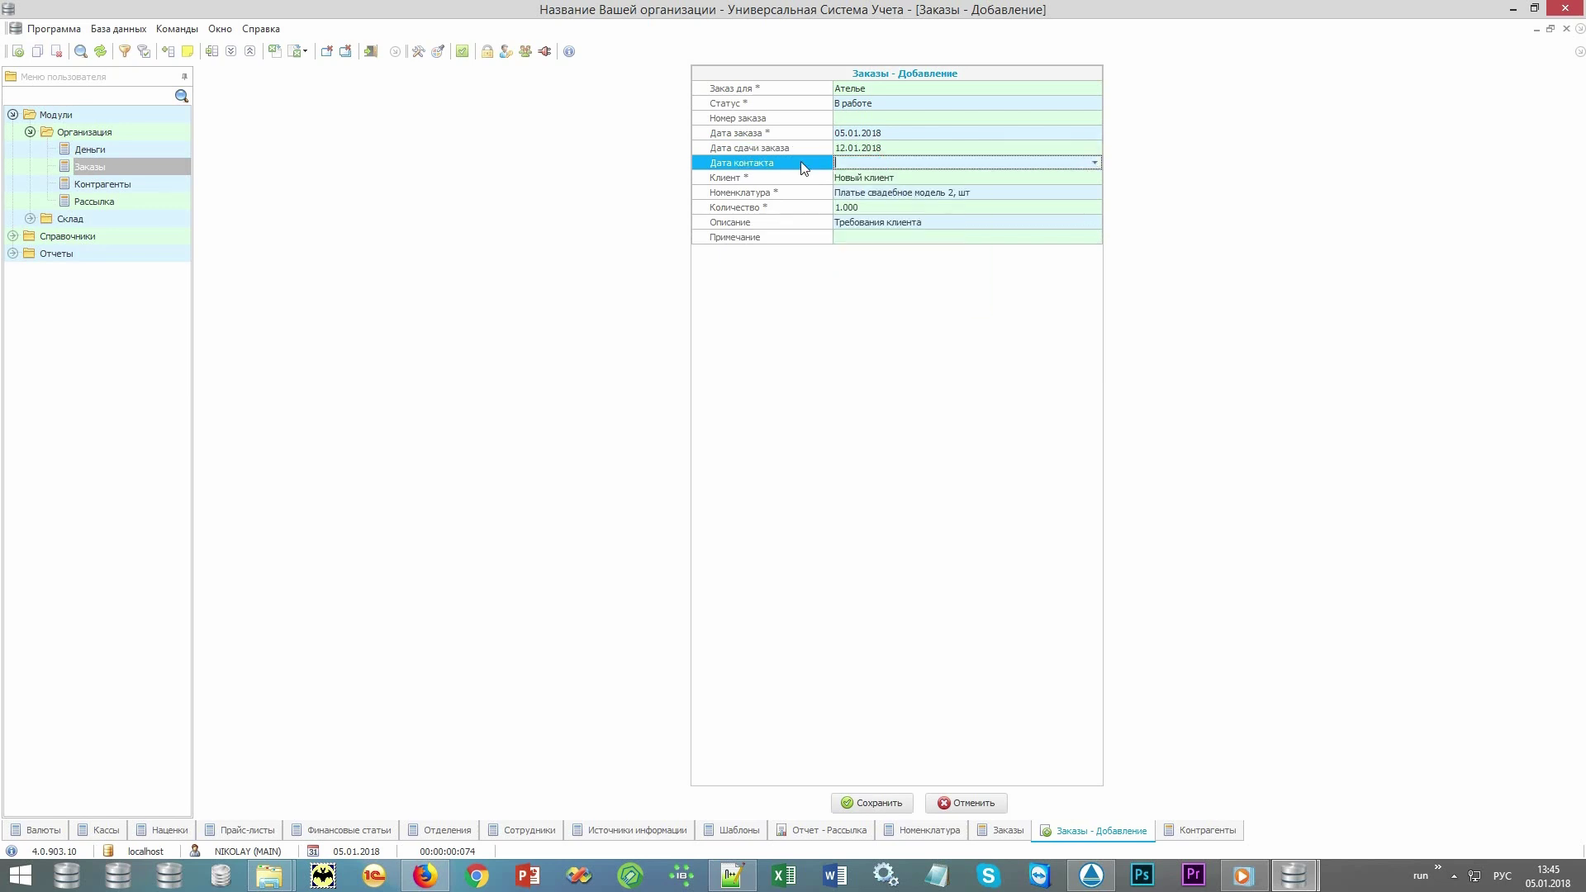
click(1094, 163)
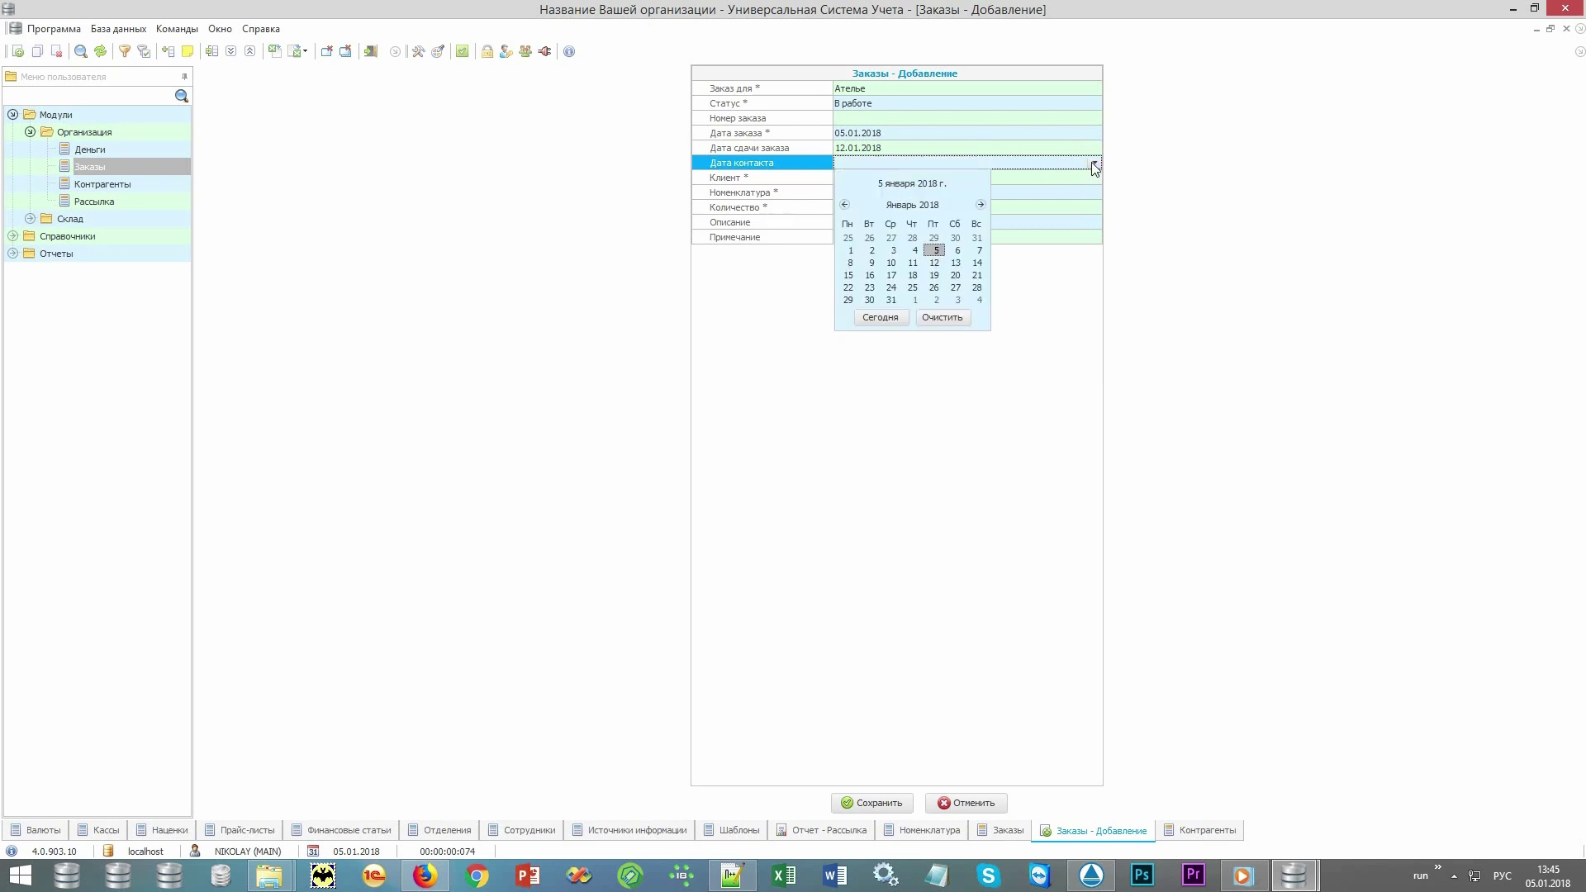
click(848, 265)
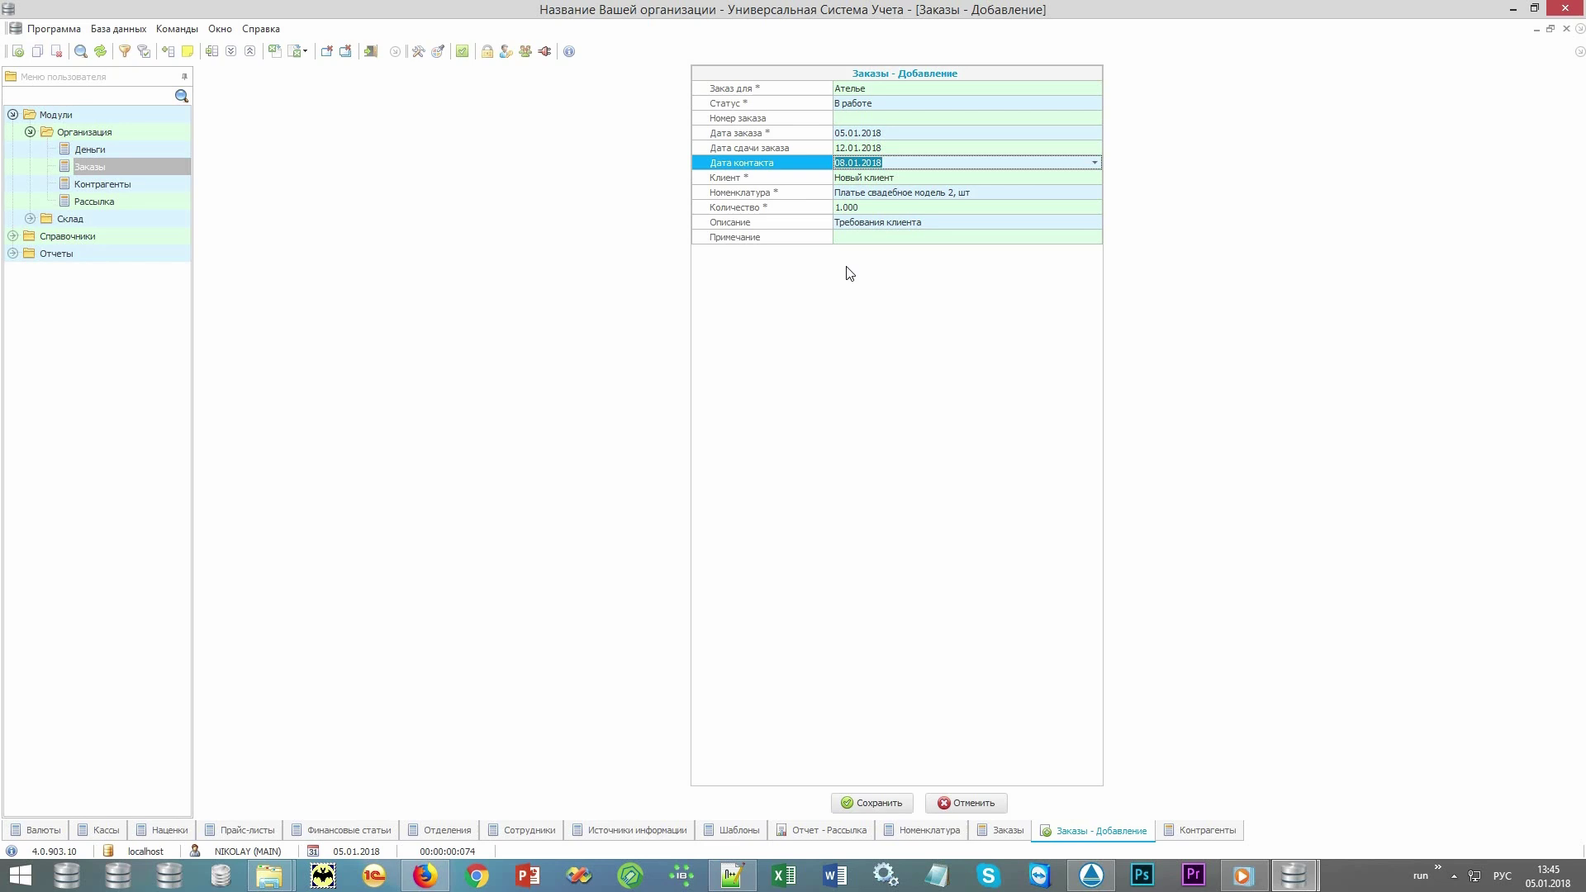
click(874, 803)
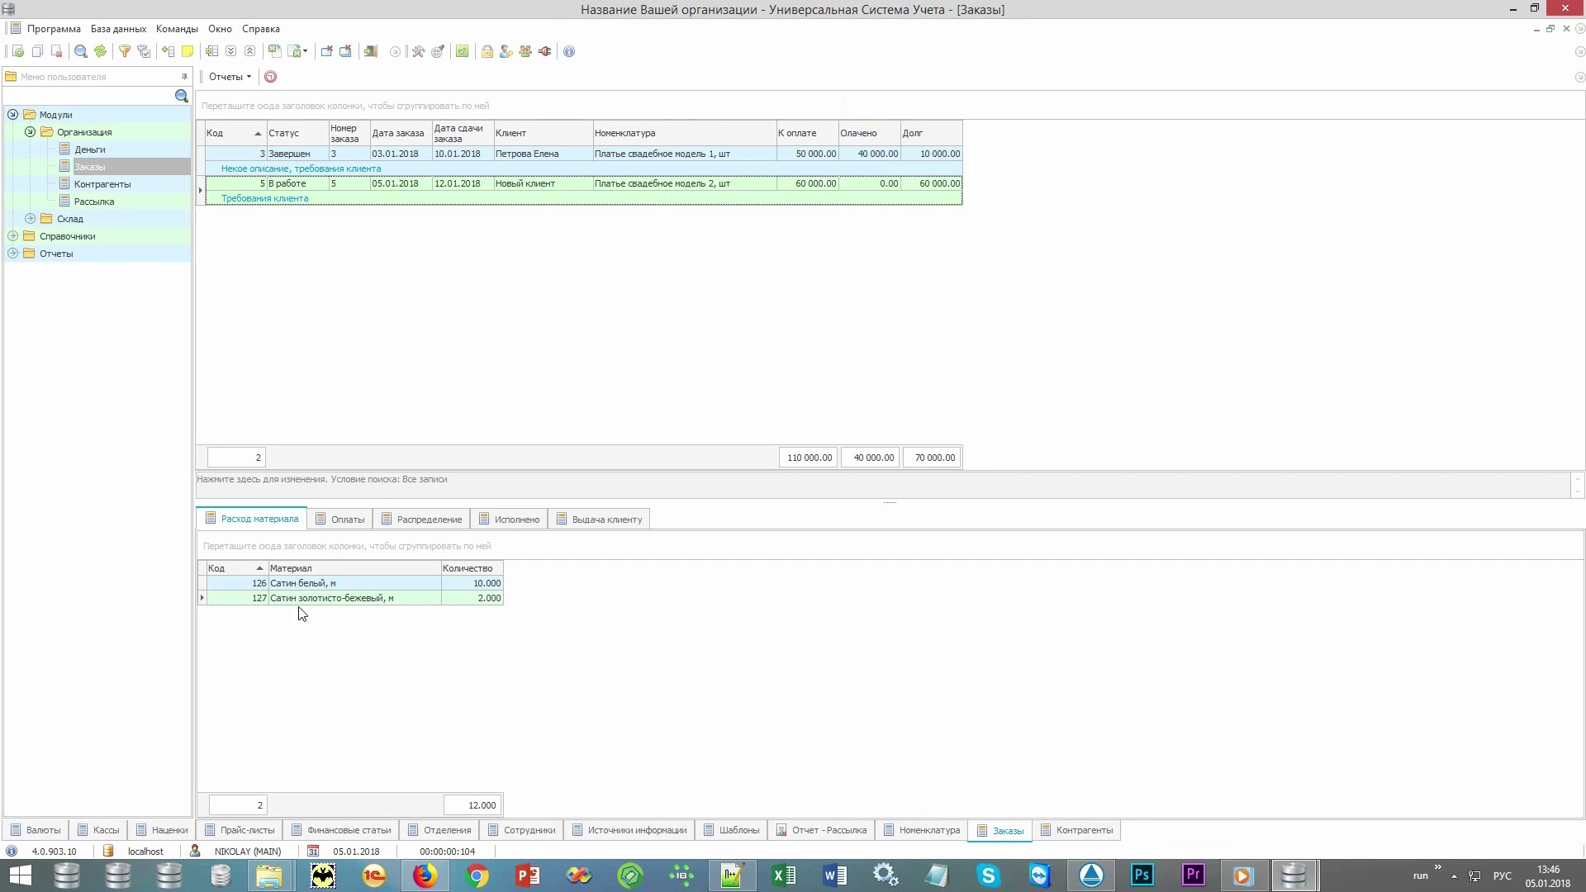
Step: Add Плюш Минки голубой to the order's material consumption with quantity 2, include it in the bill, and save
right_click(308, 671)
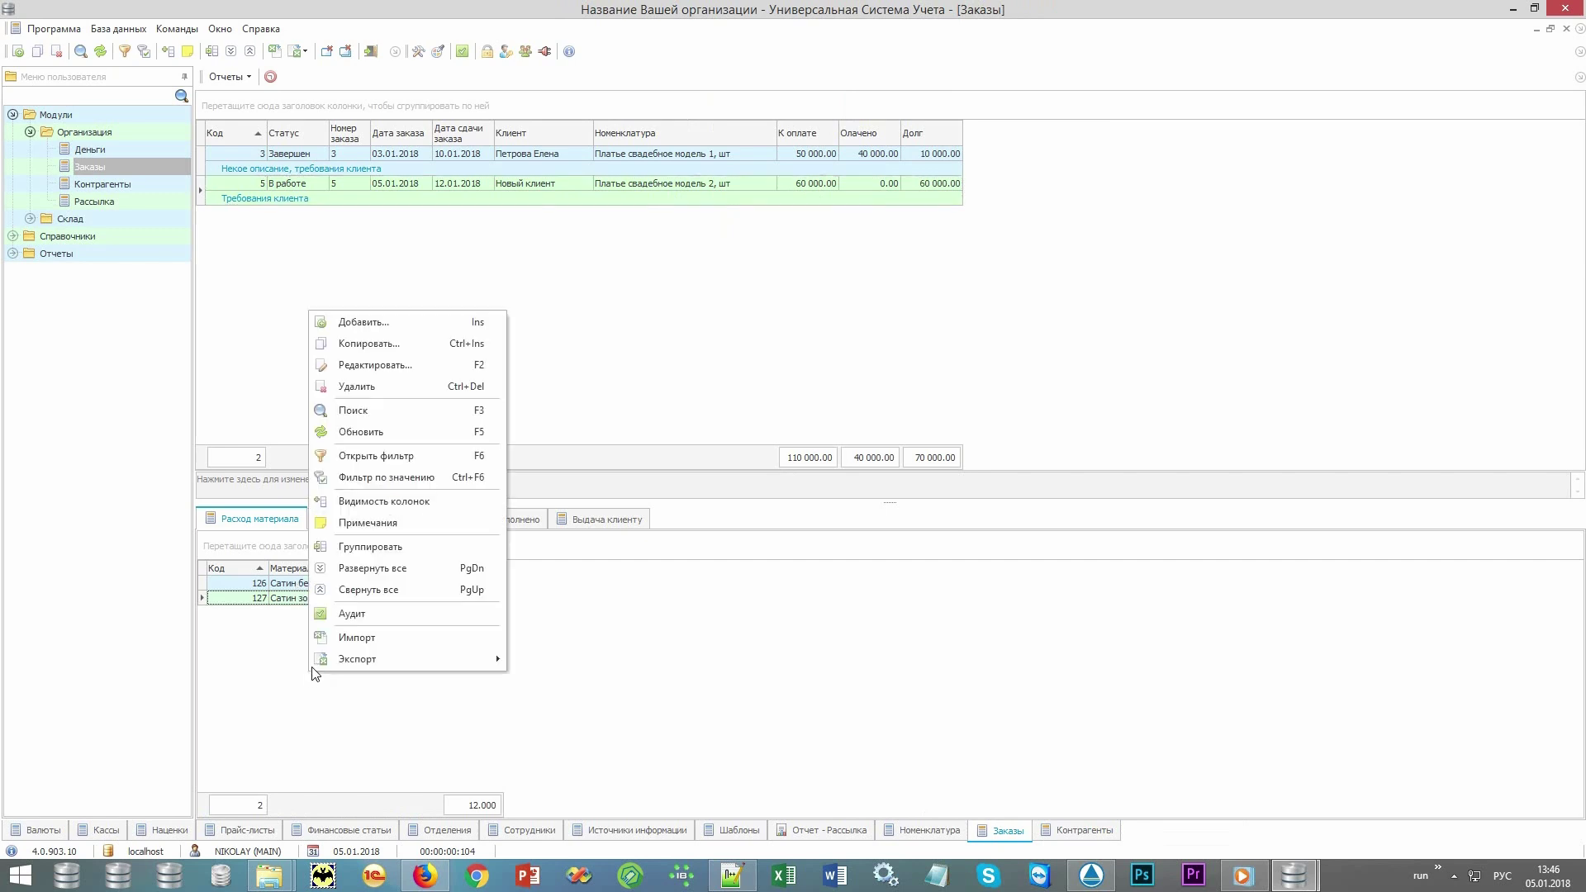
click(398, 323)
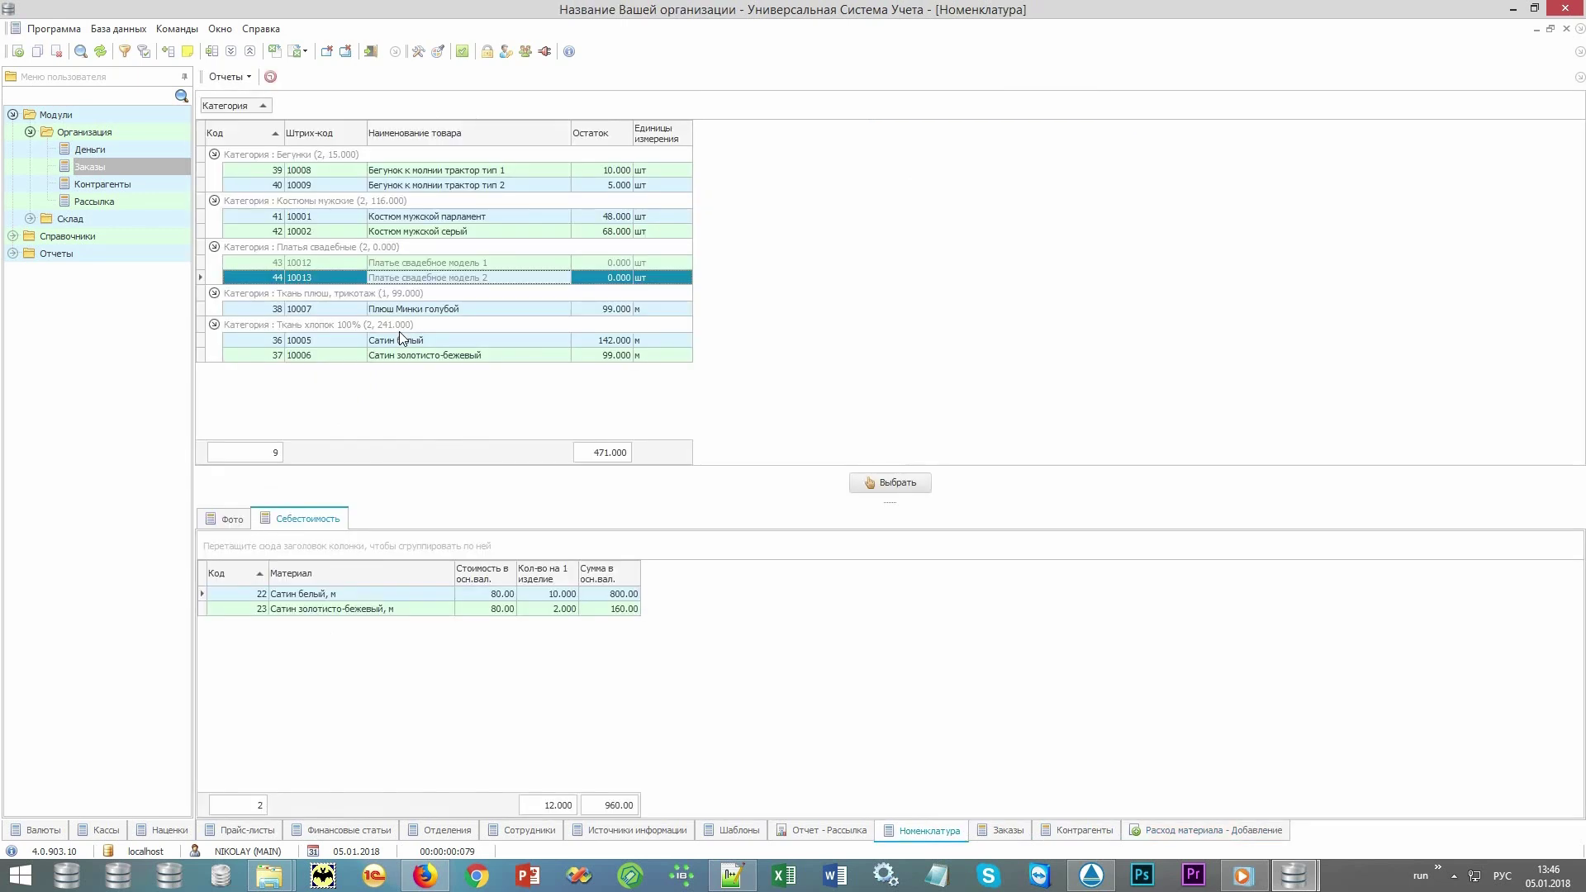
key(Down)
key(Return)
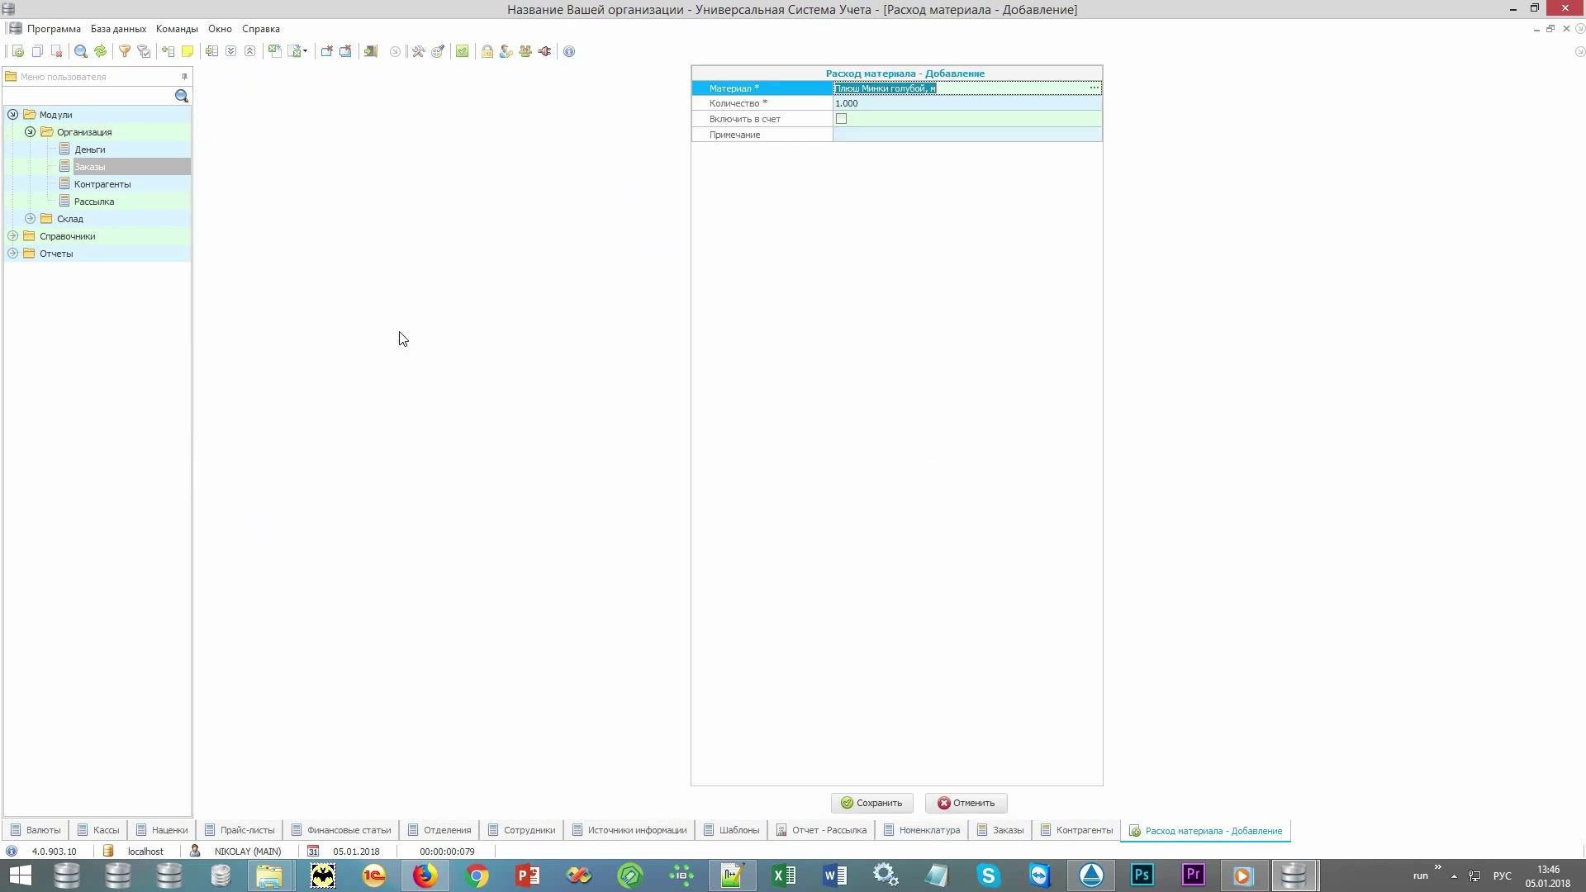
text(2)
key(Return)
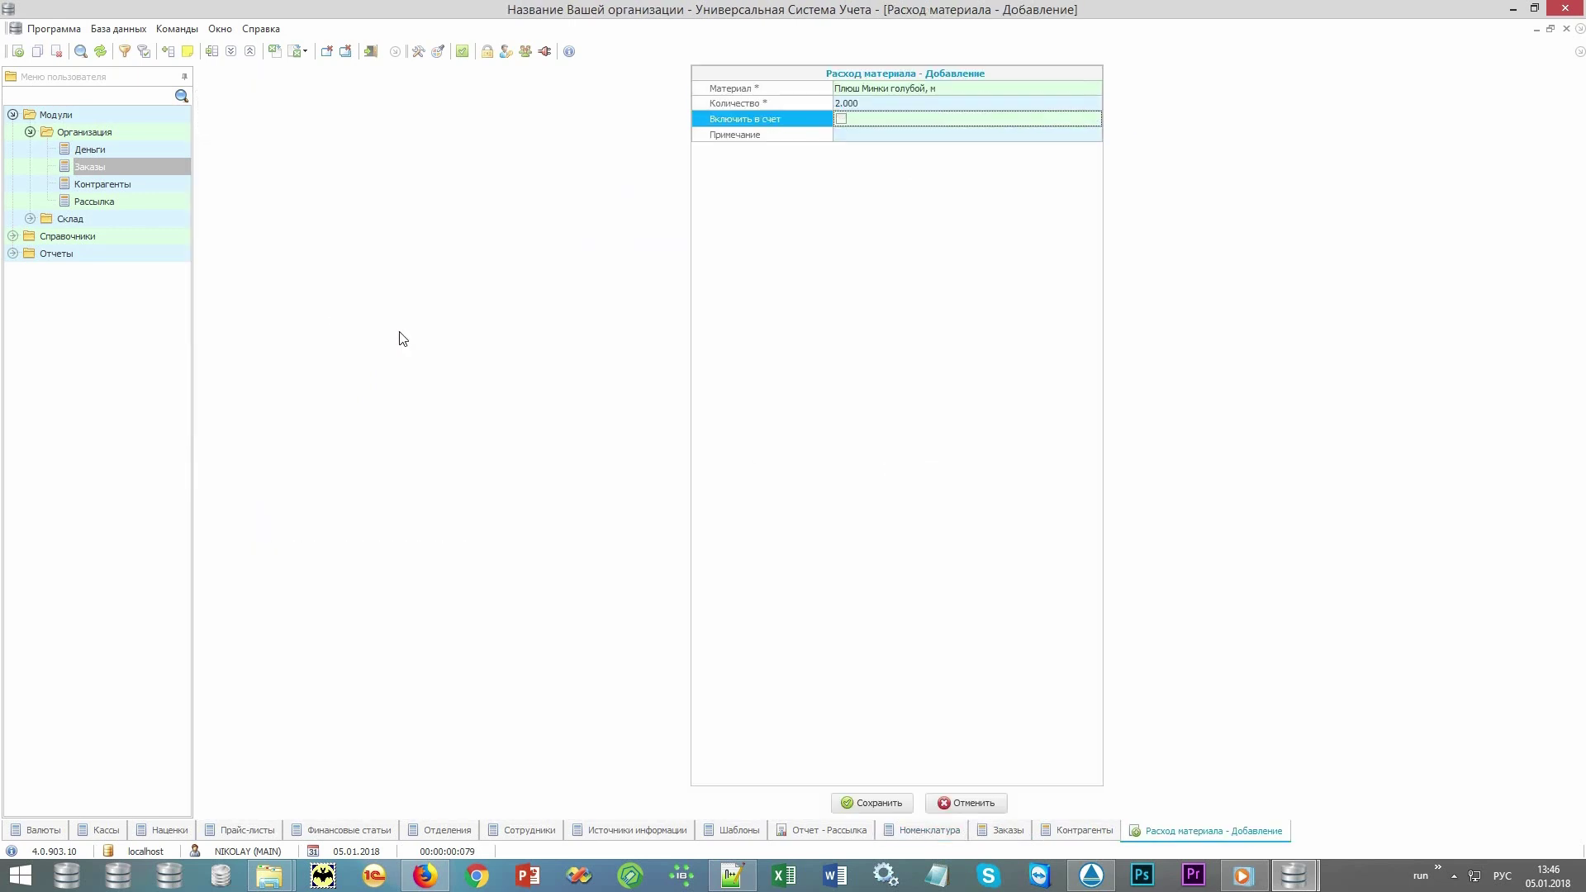
key(Return)
key(Return)
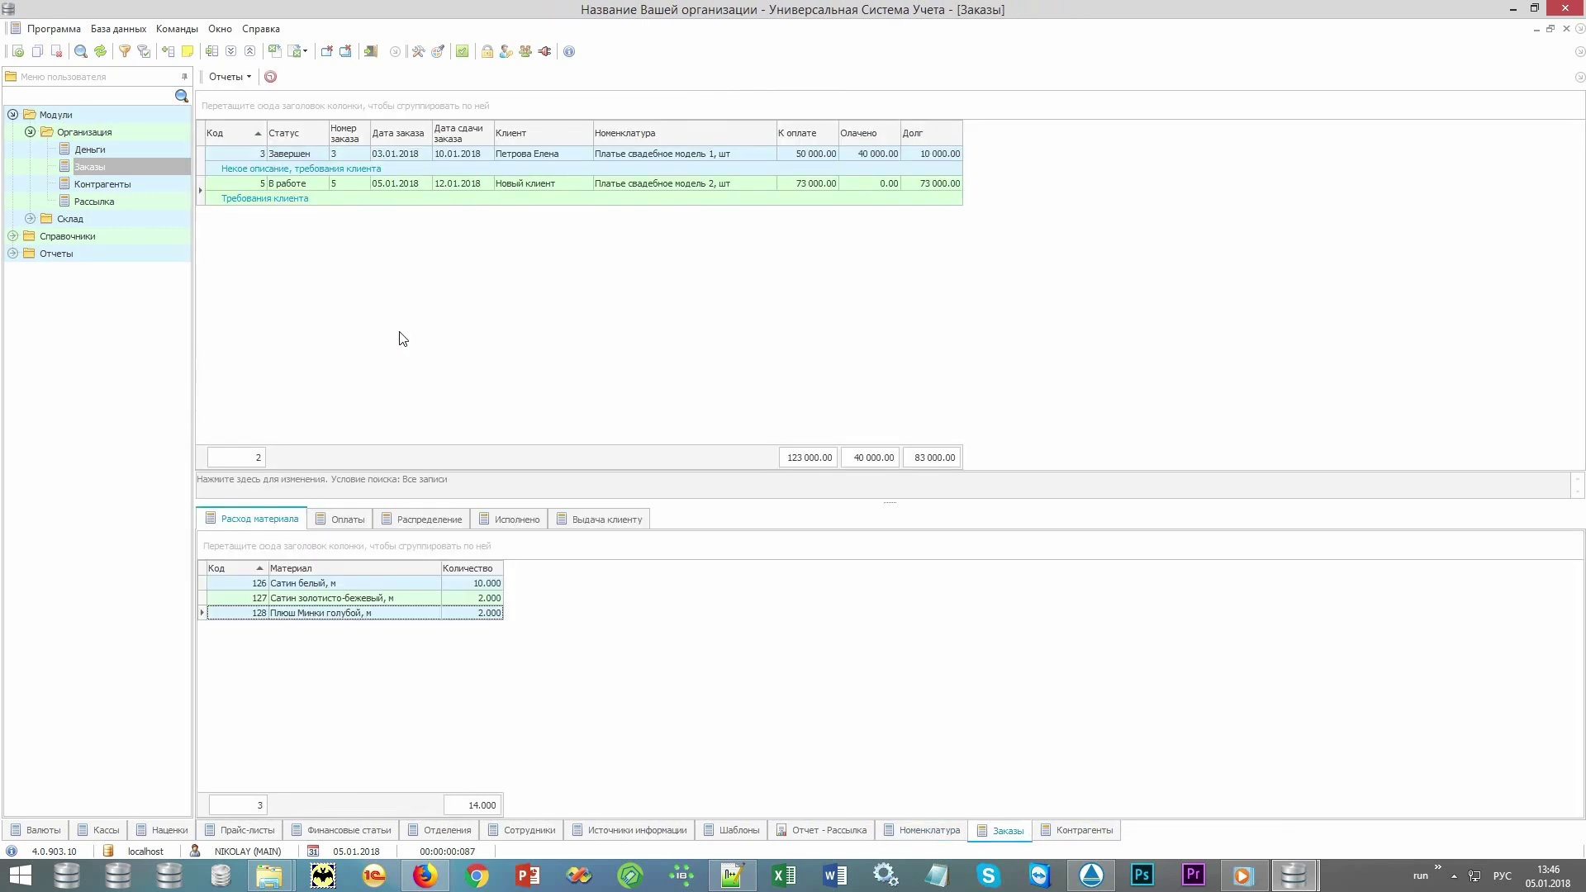
Step: Record a cash payment of 50 000 for the new order under Оплаты
click(348, 519)
right_click(433, 693)
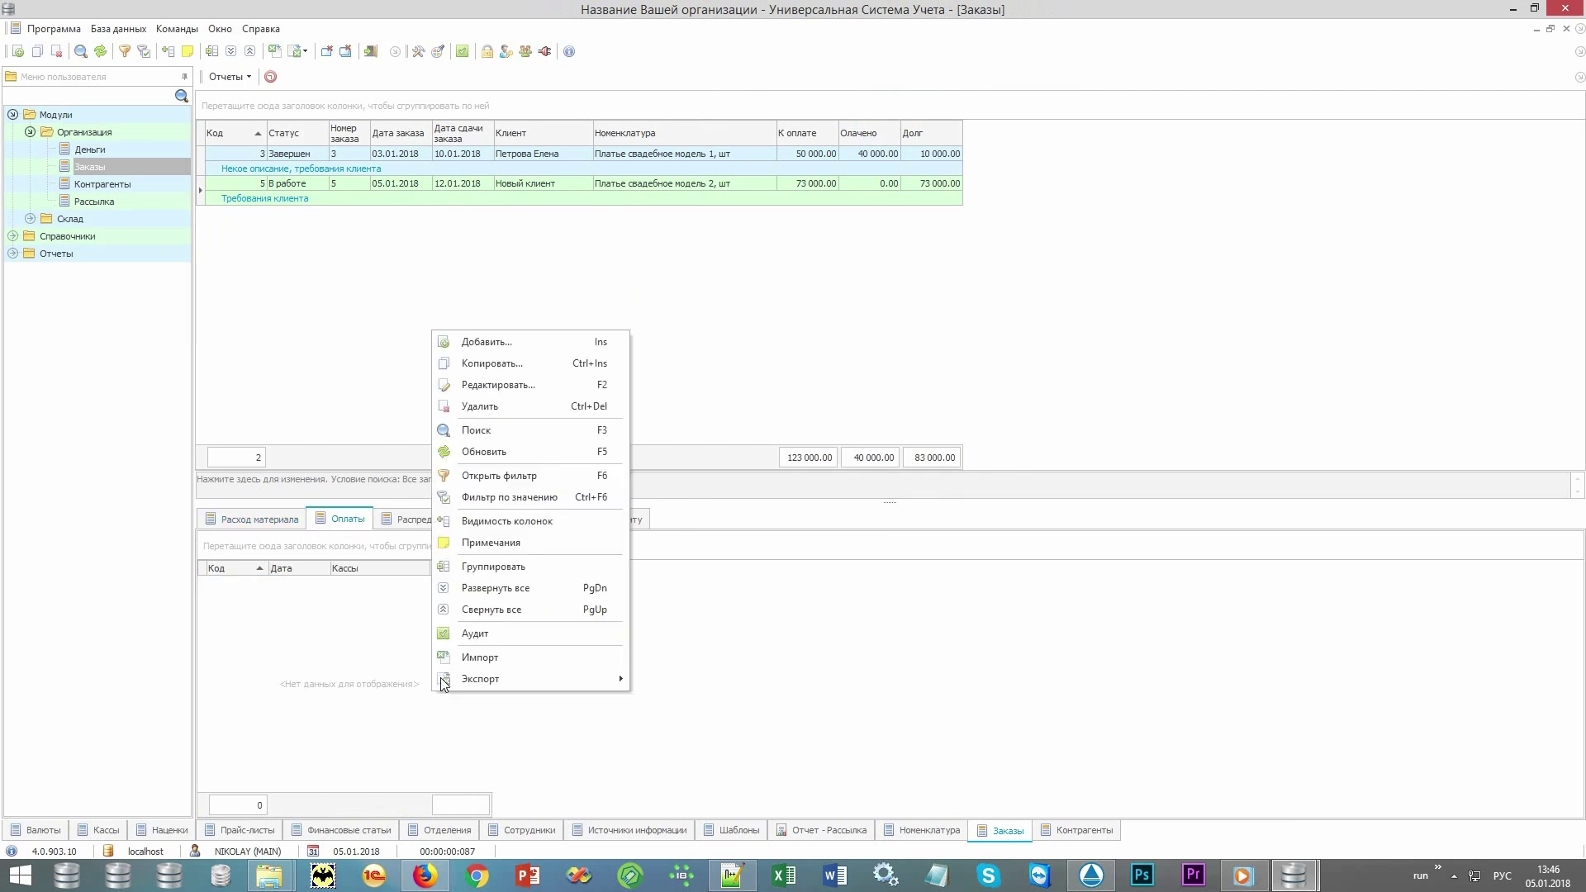
click(519, 346)
text(50 000)
key(Return)
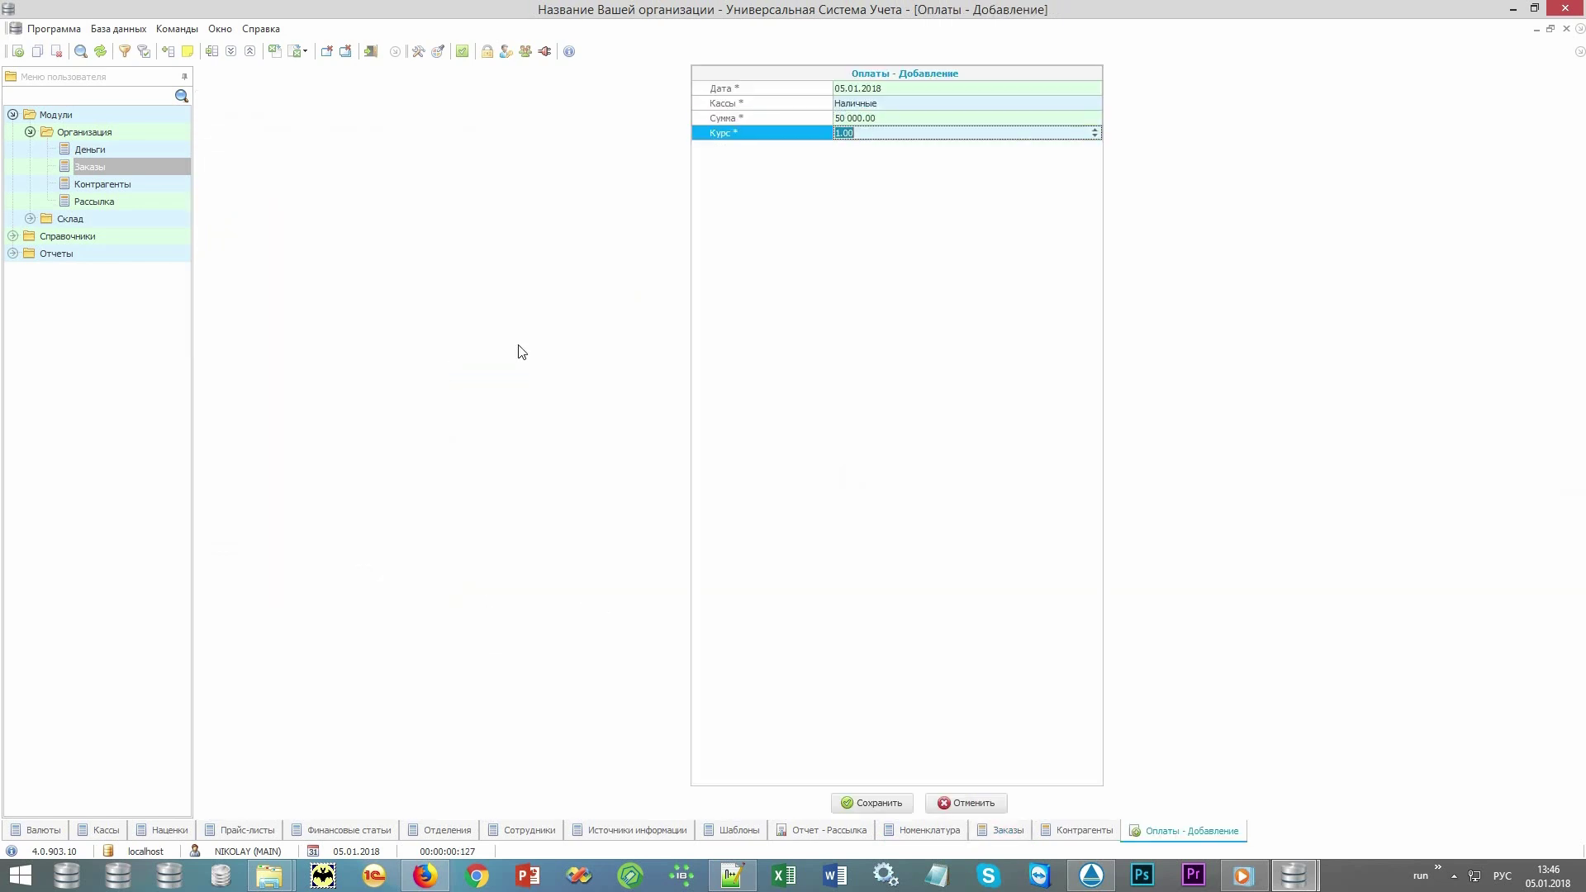
key(Return)
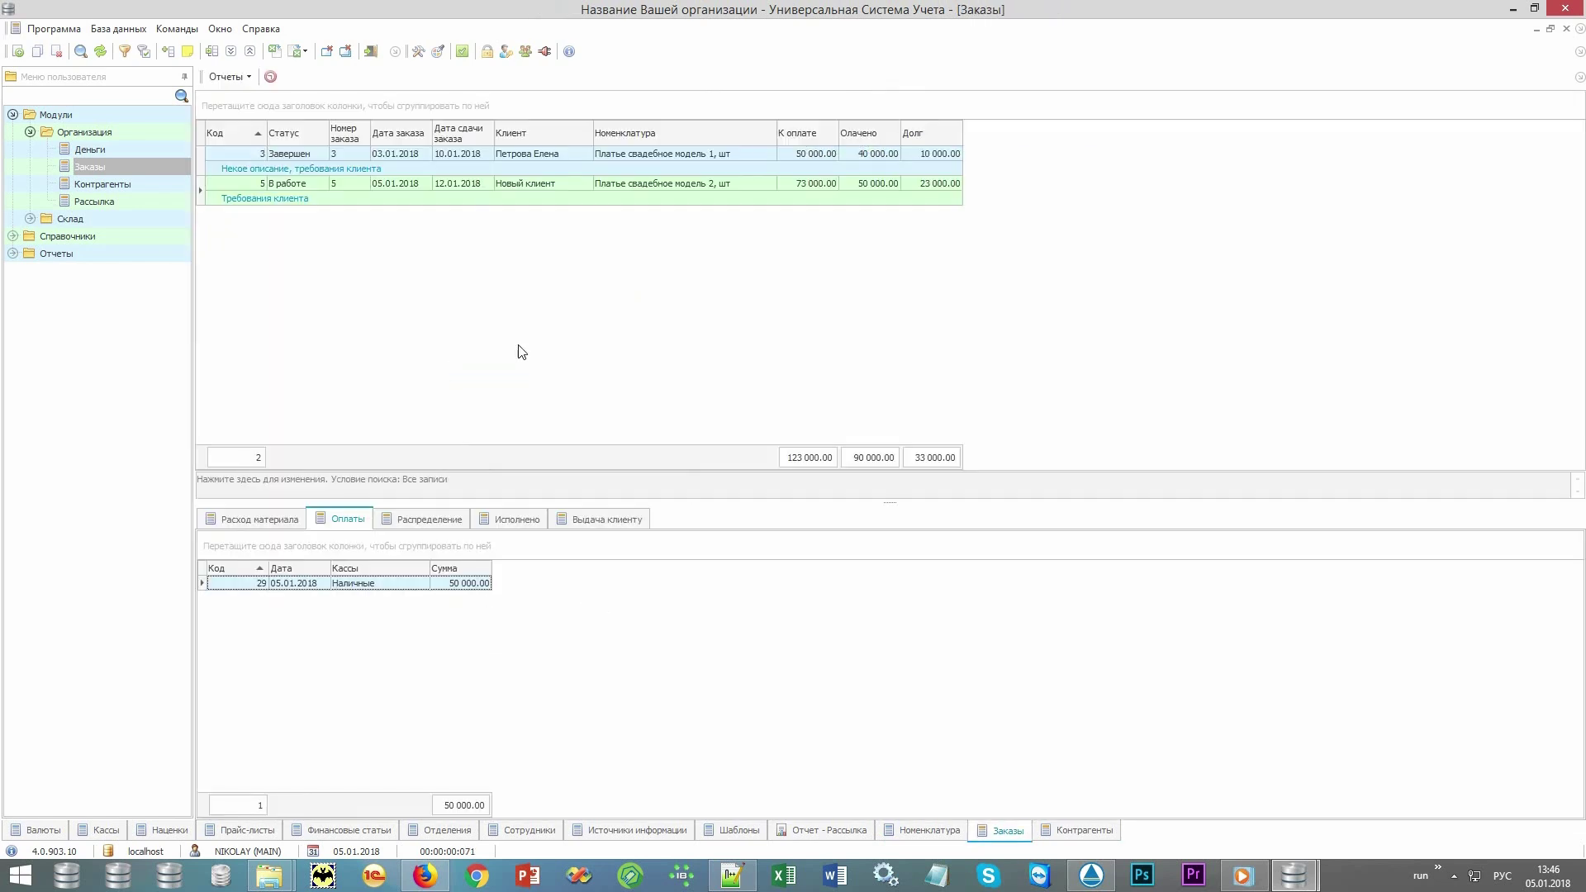
Step: Check the new order's paid and debt amounts, and view its Квитанция and Чек по заказу reports
click(858, 187)
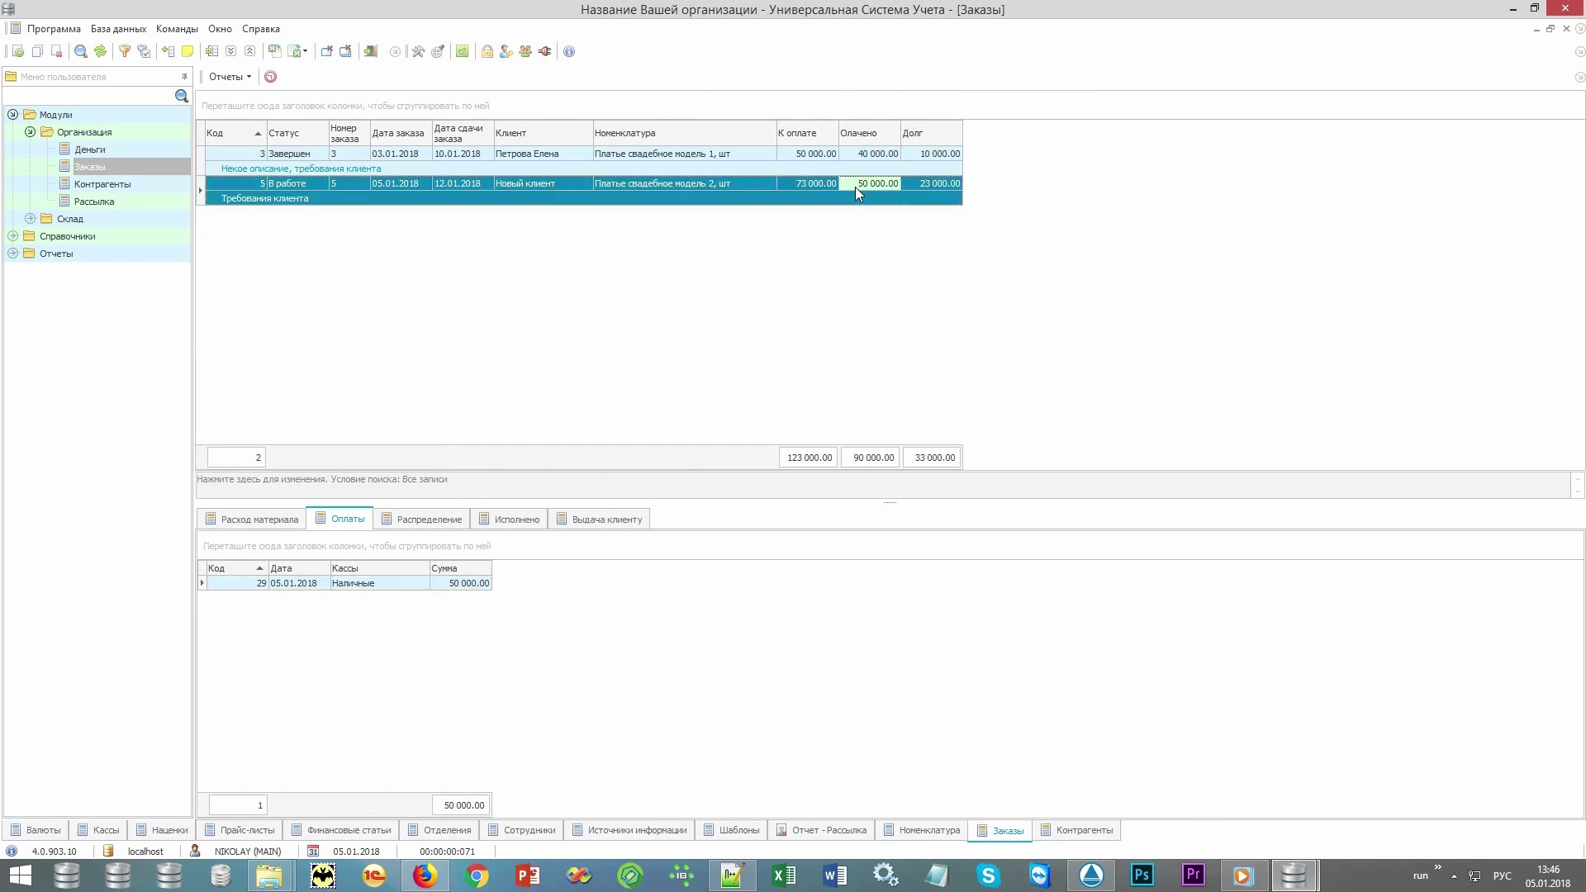
click(923, 185)
click(250, 78)
click(258, 99)
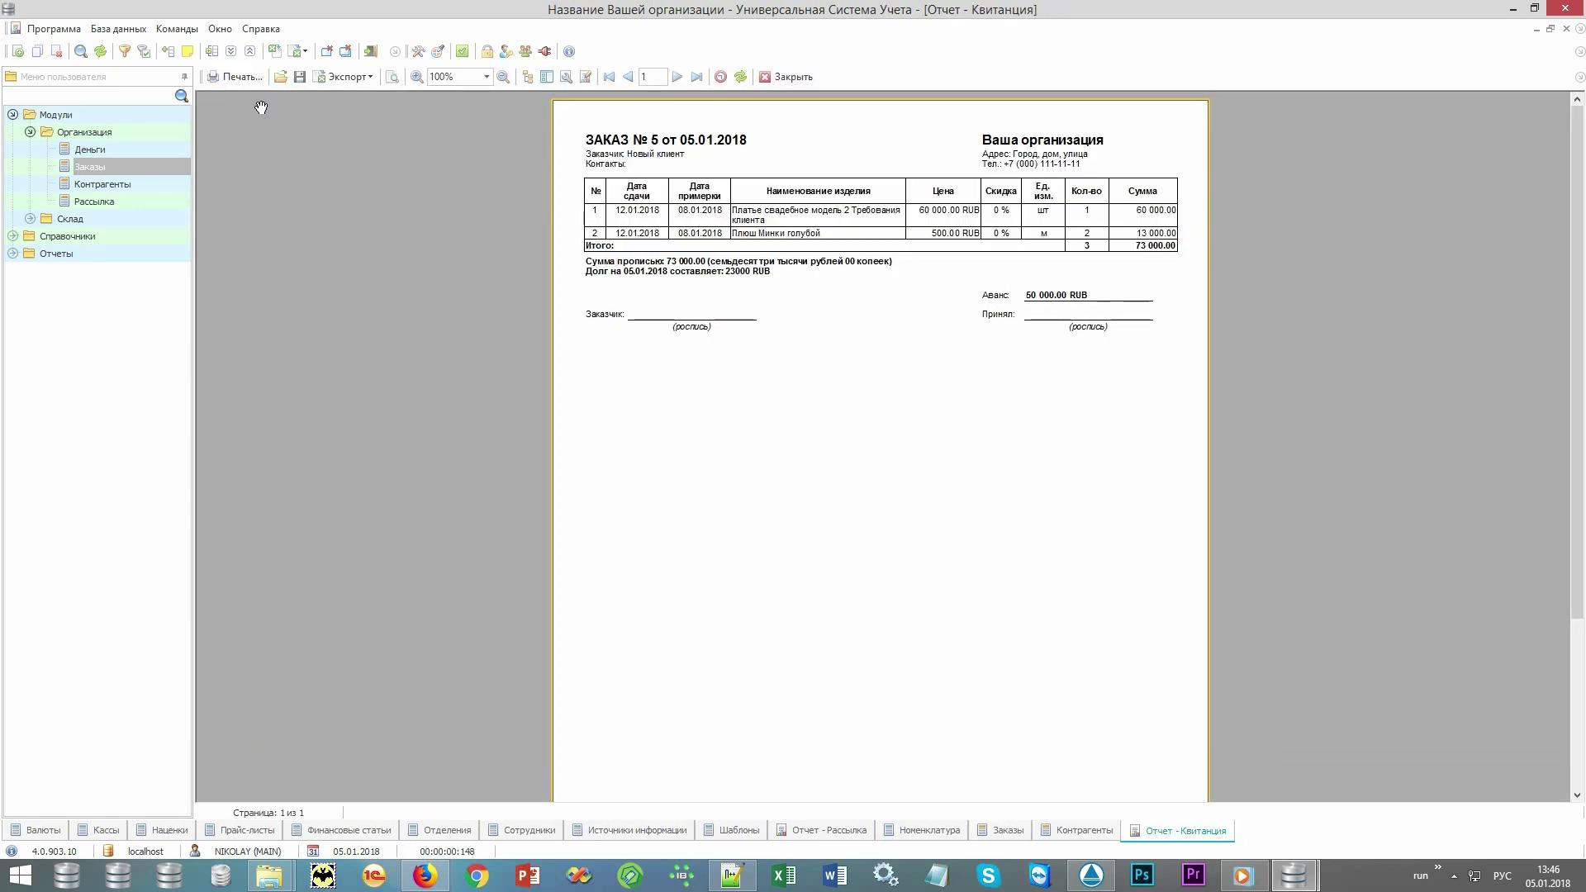
scroll(746, 396, up, 1)
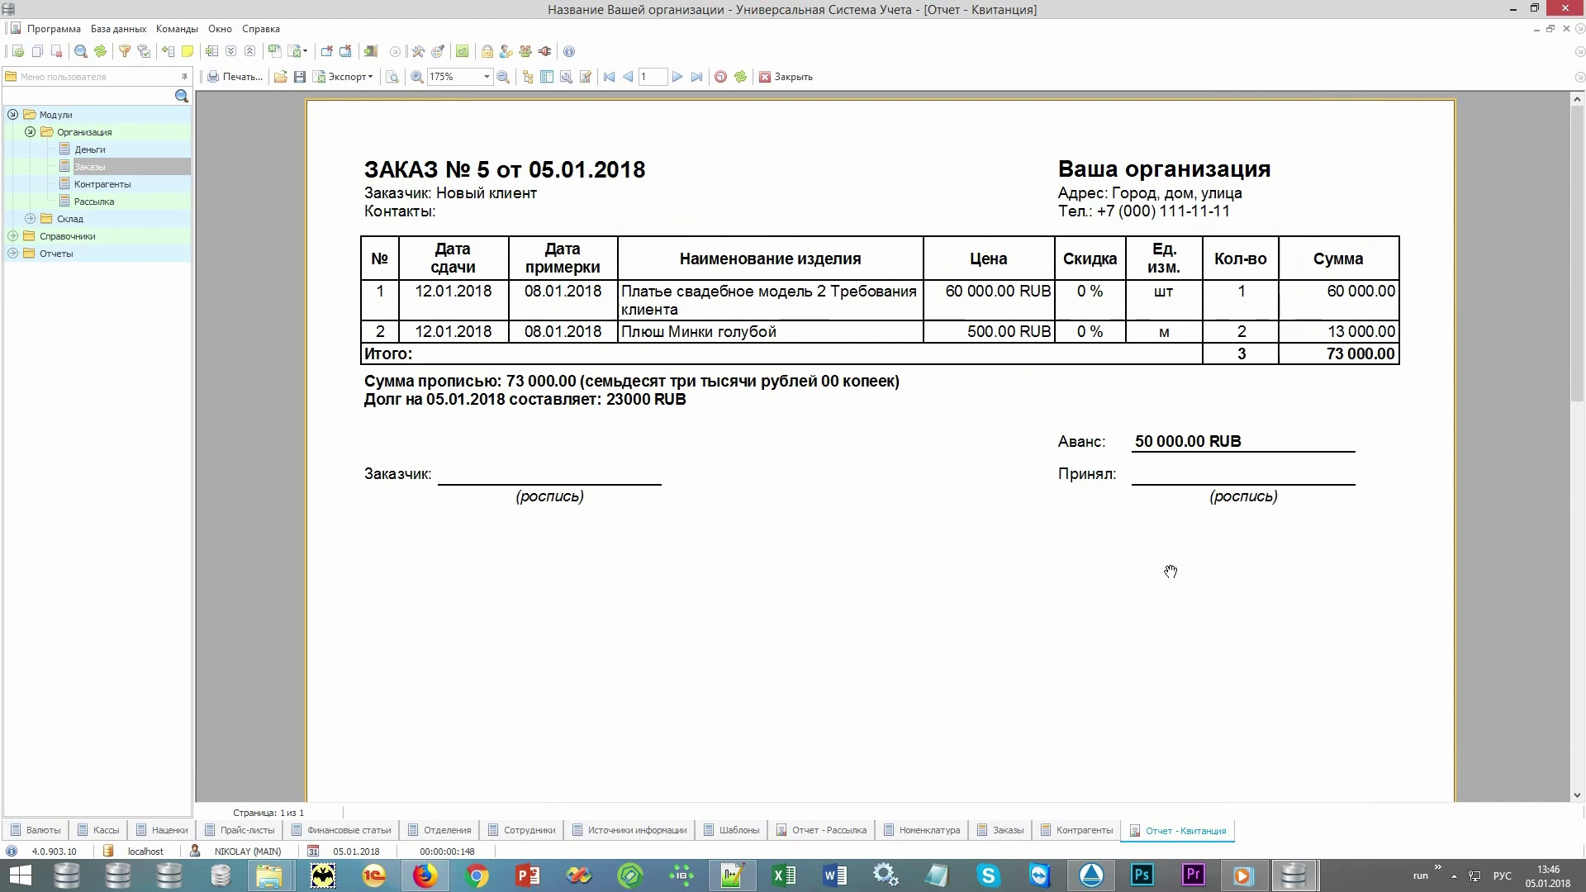
click(785, 77)
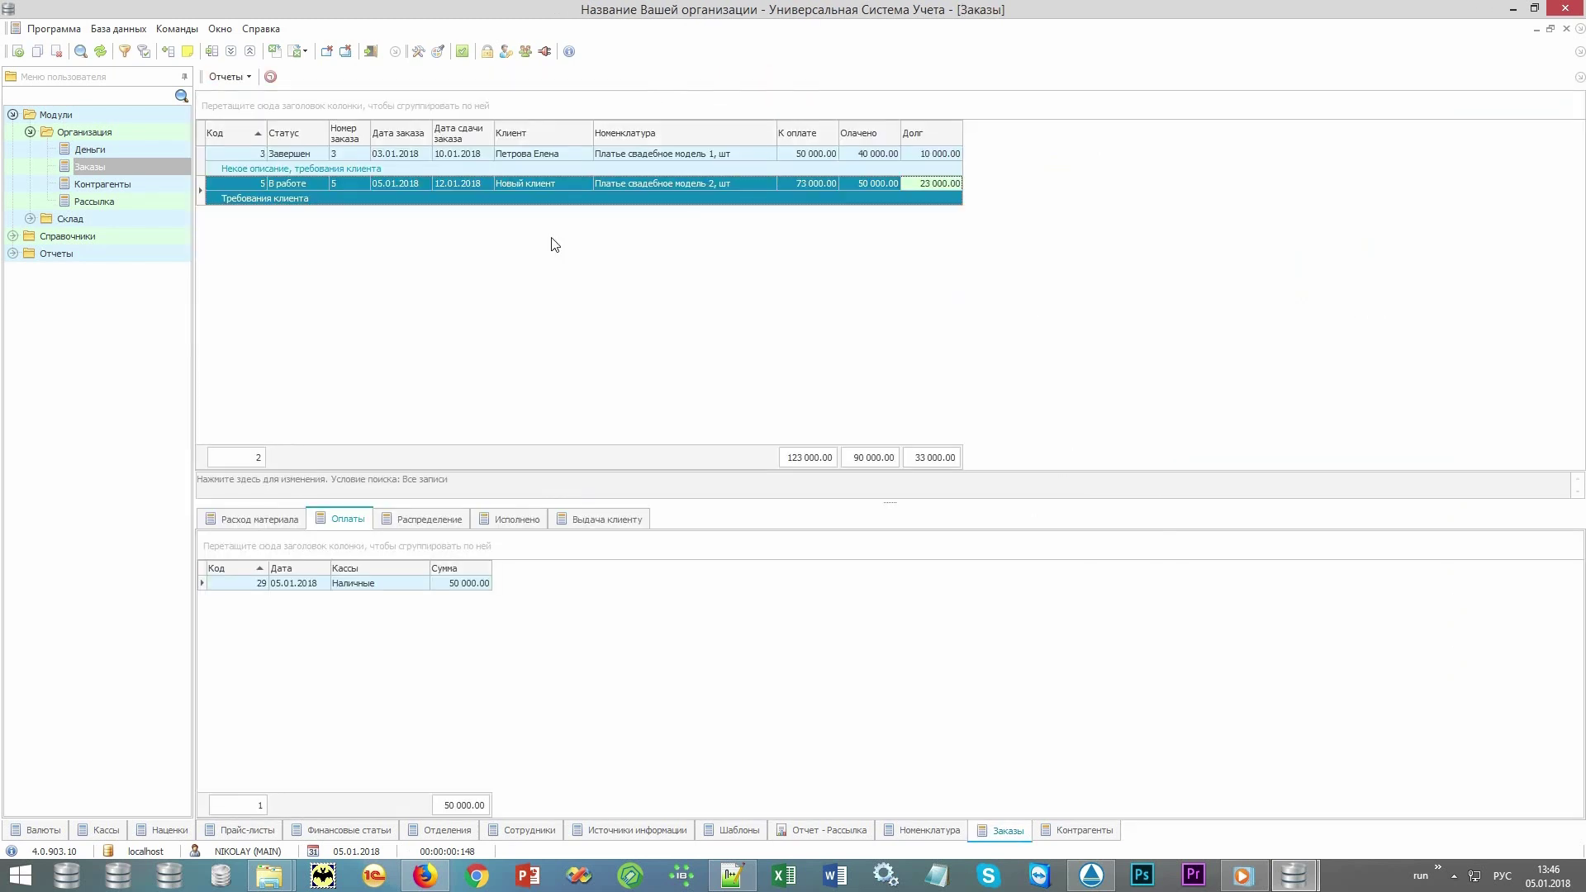
click(242, 79)
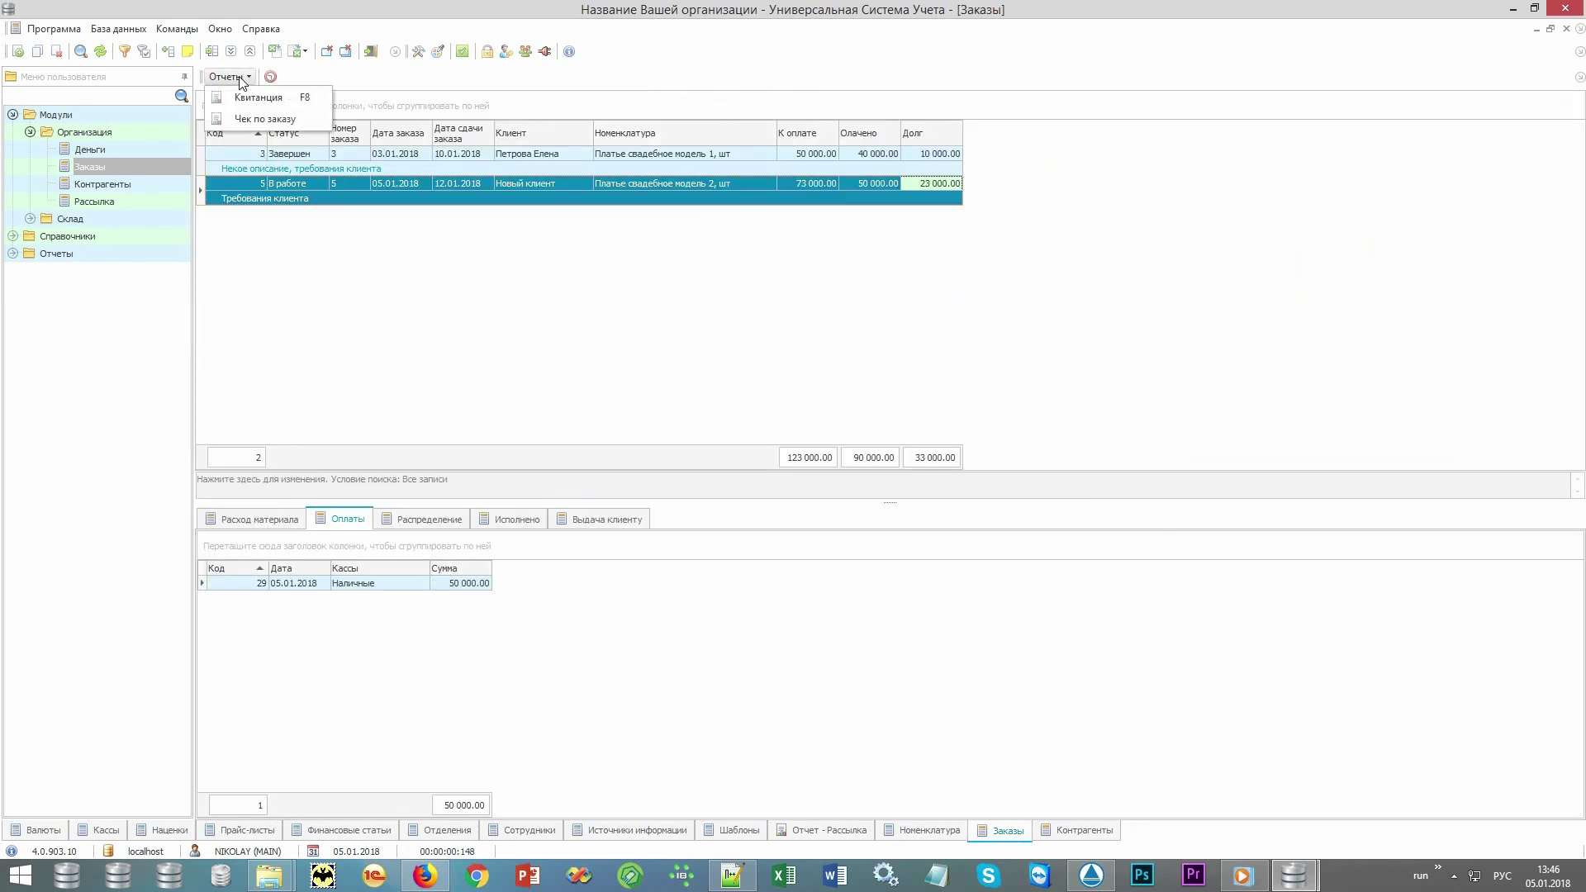
click(231, 119)
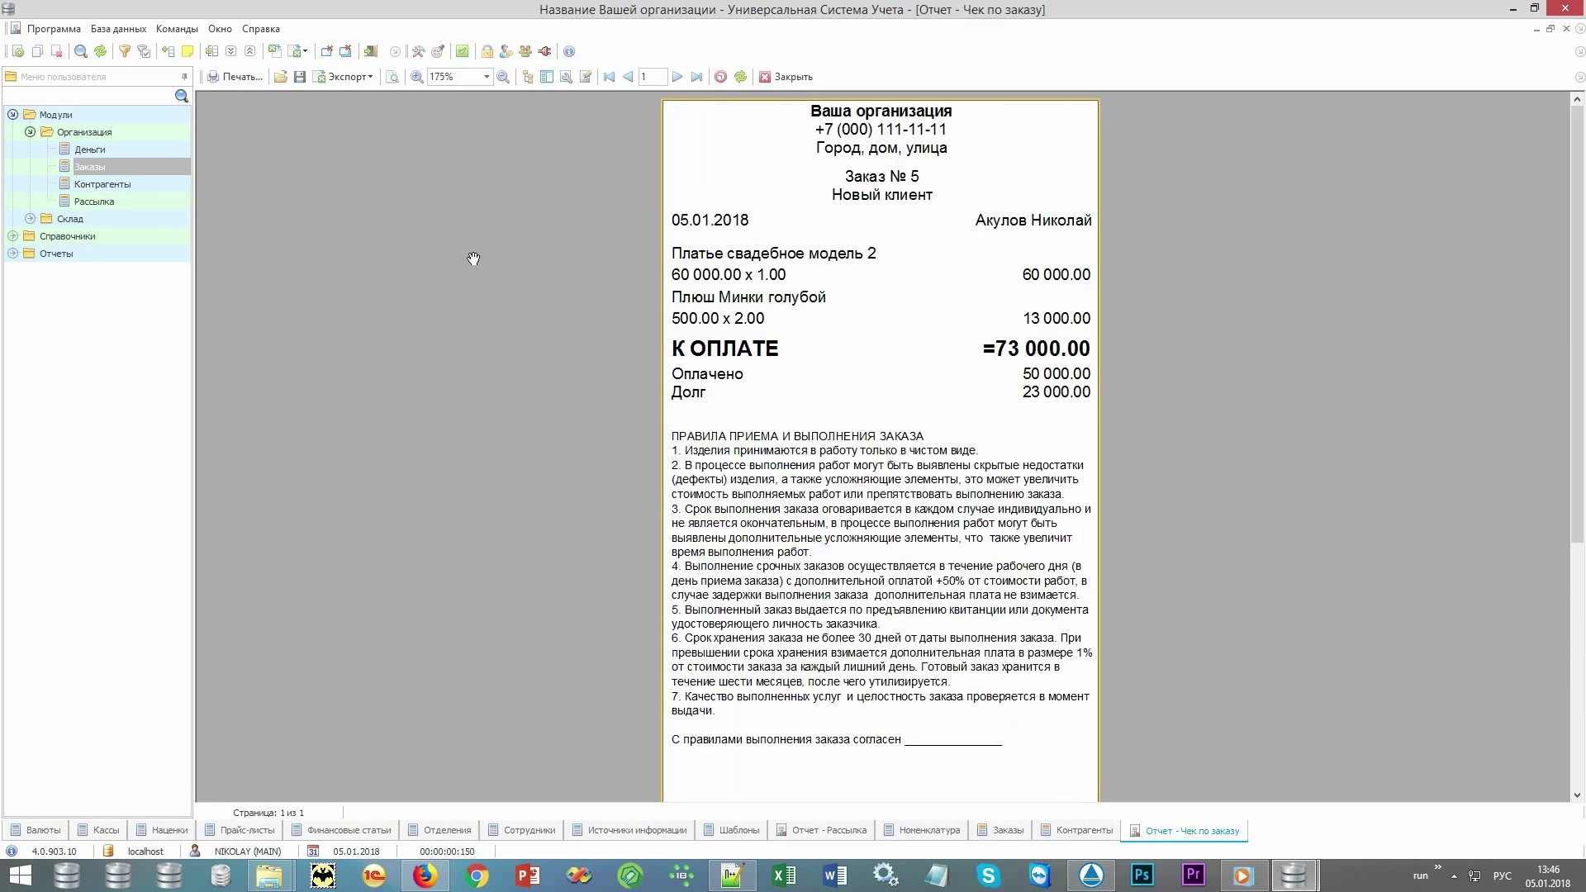
Step: Set Работа мастера to Крой for the Администратор entry in the order's Распределение and save it
click(788, 77)
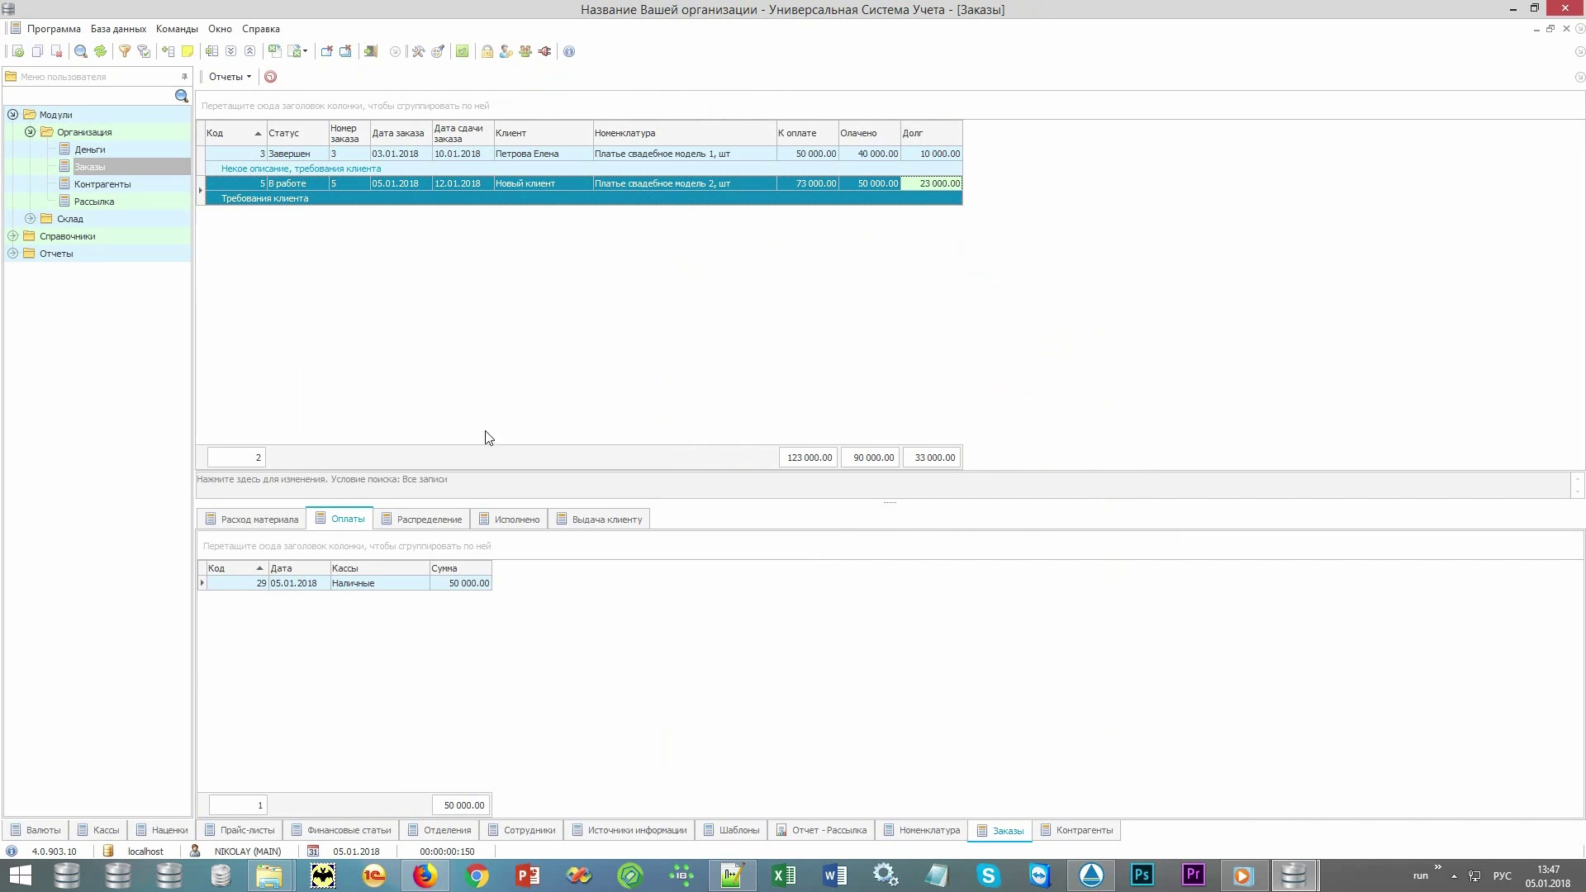
click(438, 525)
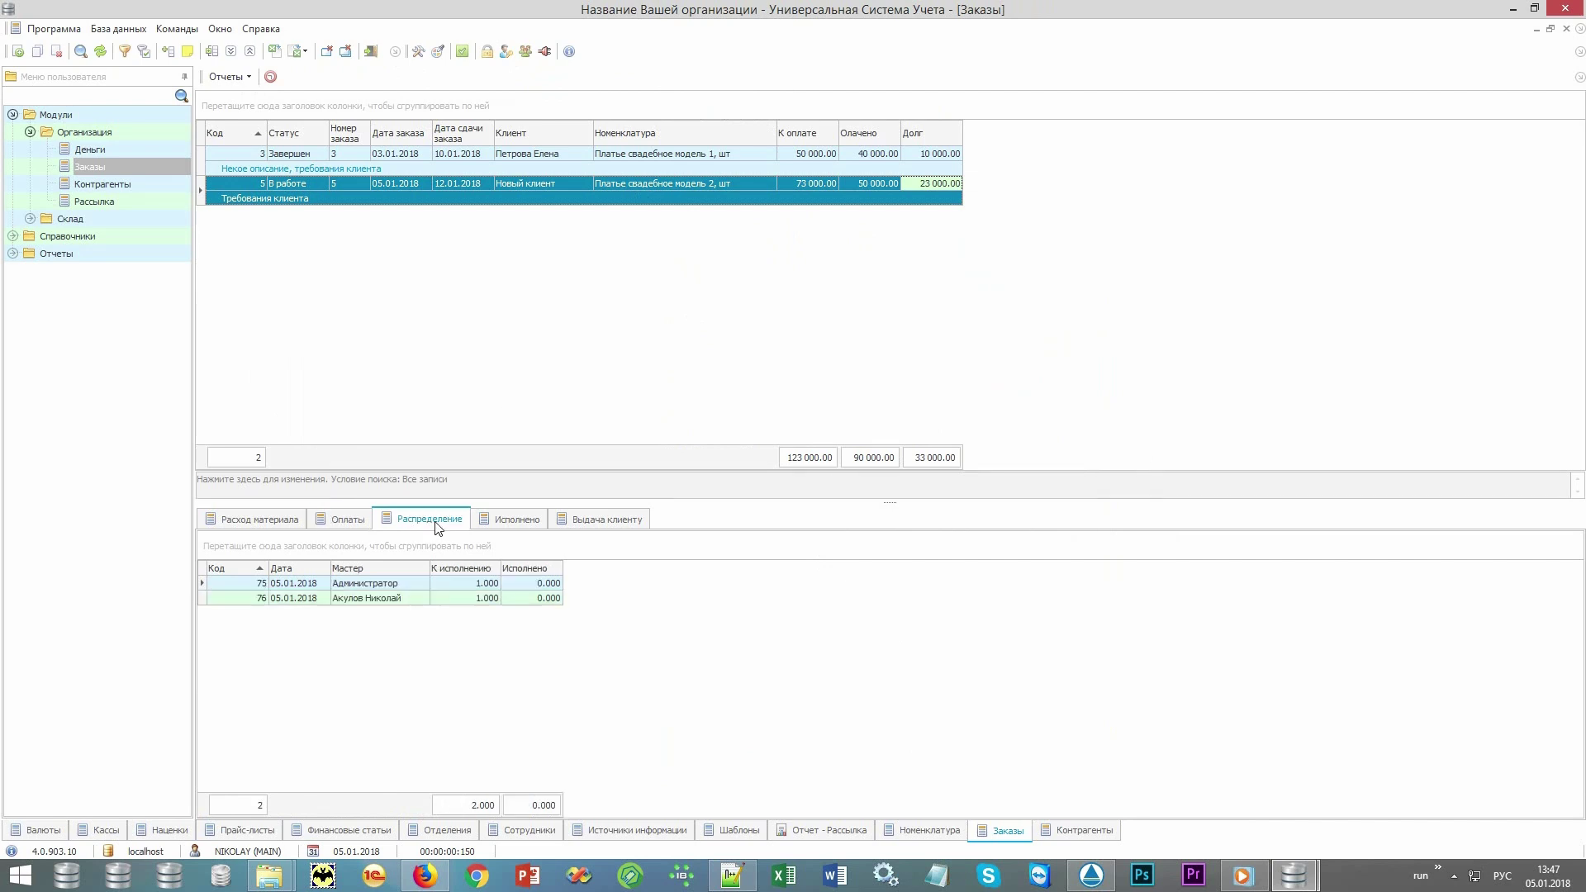
double_click(414, 599)
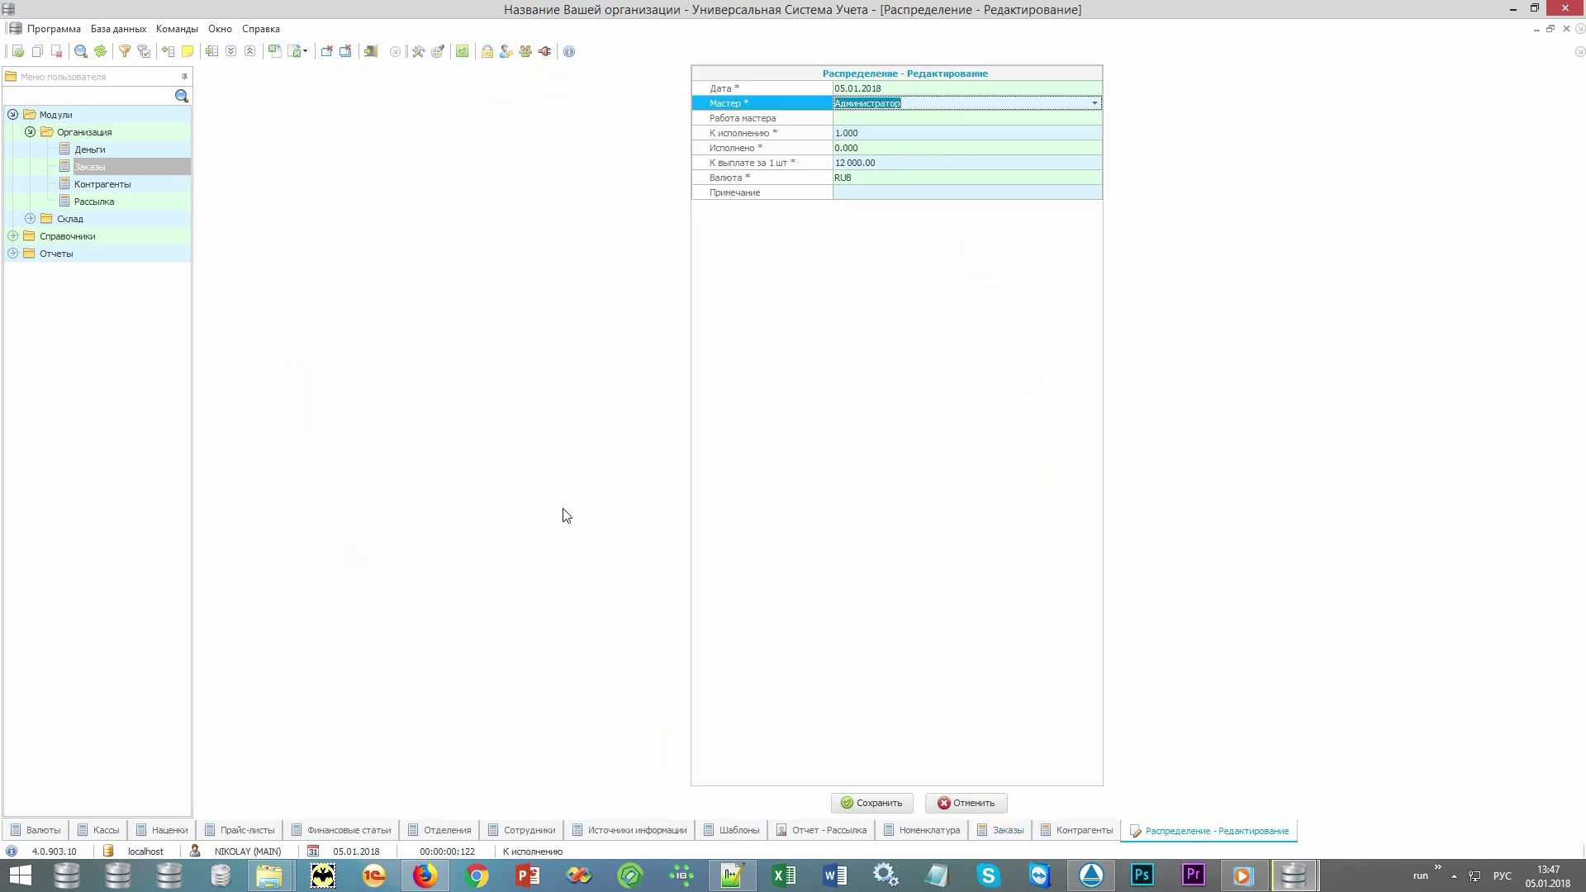
click(1084, 119)
click(1094, 118)
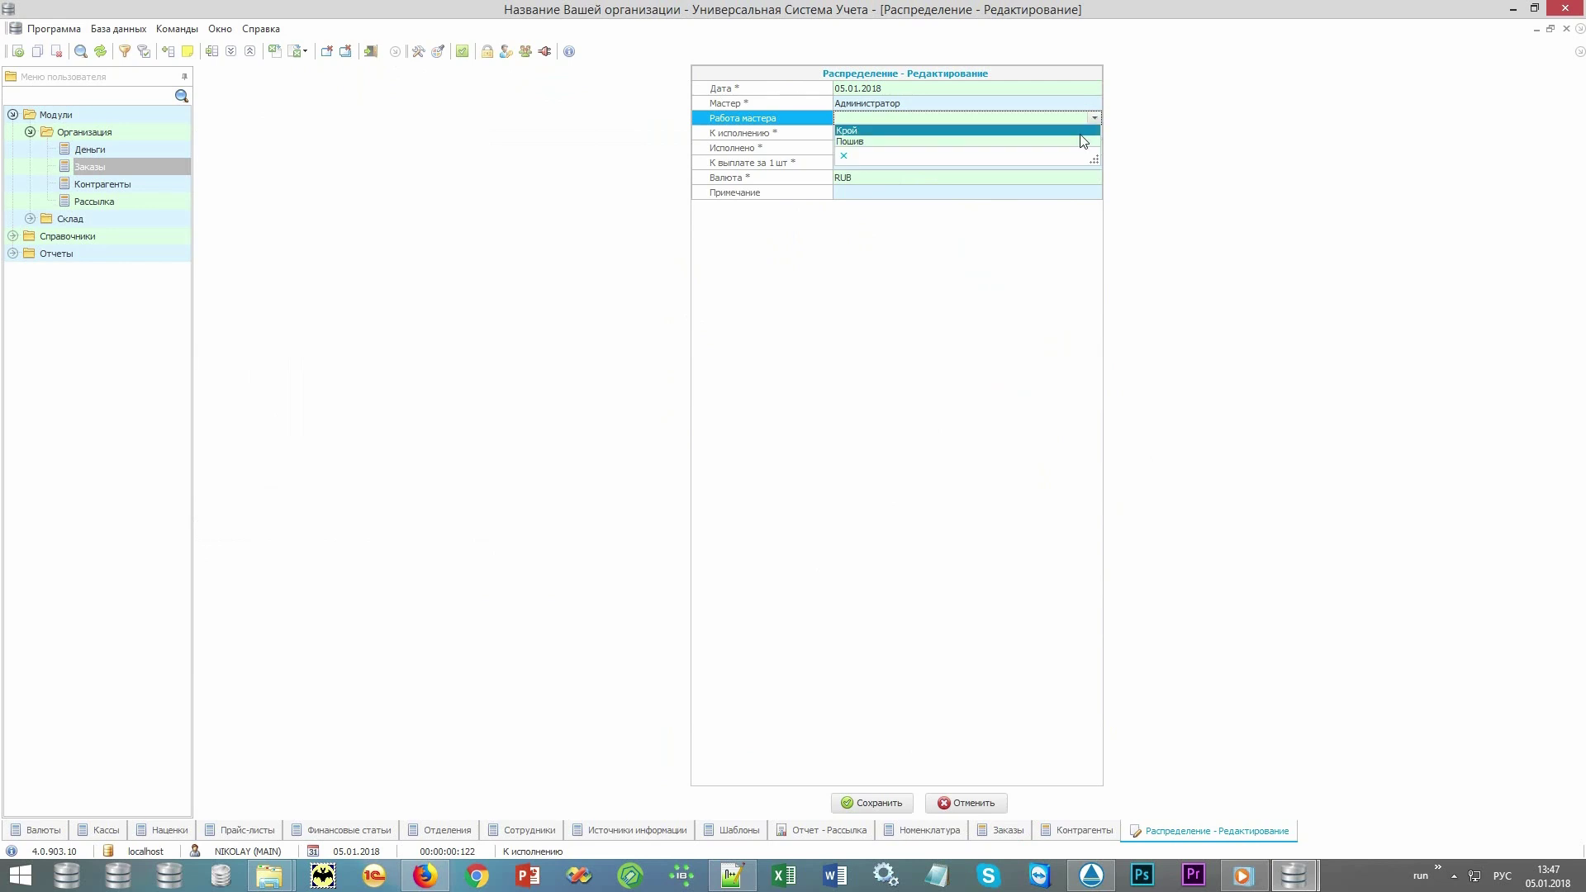
click(1081, 134)
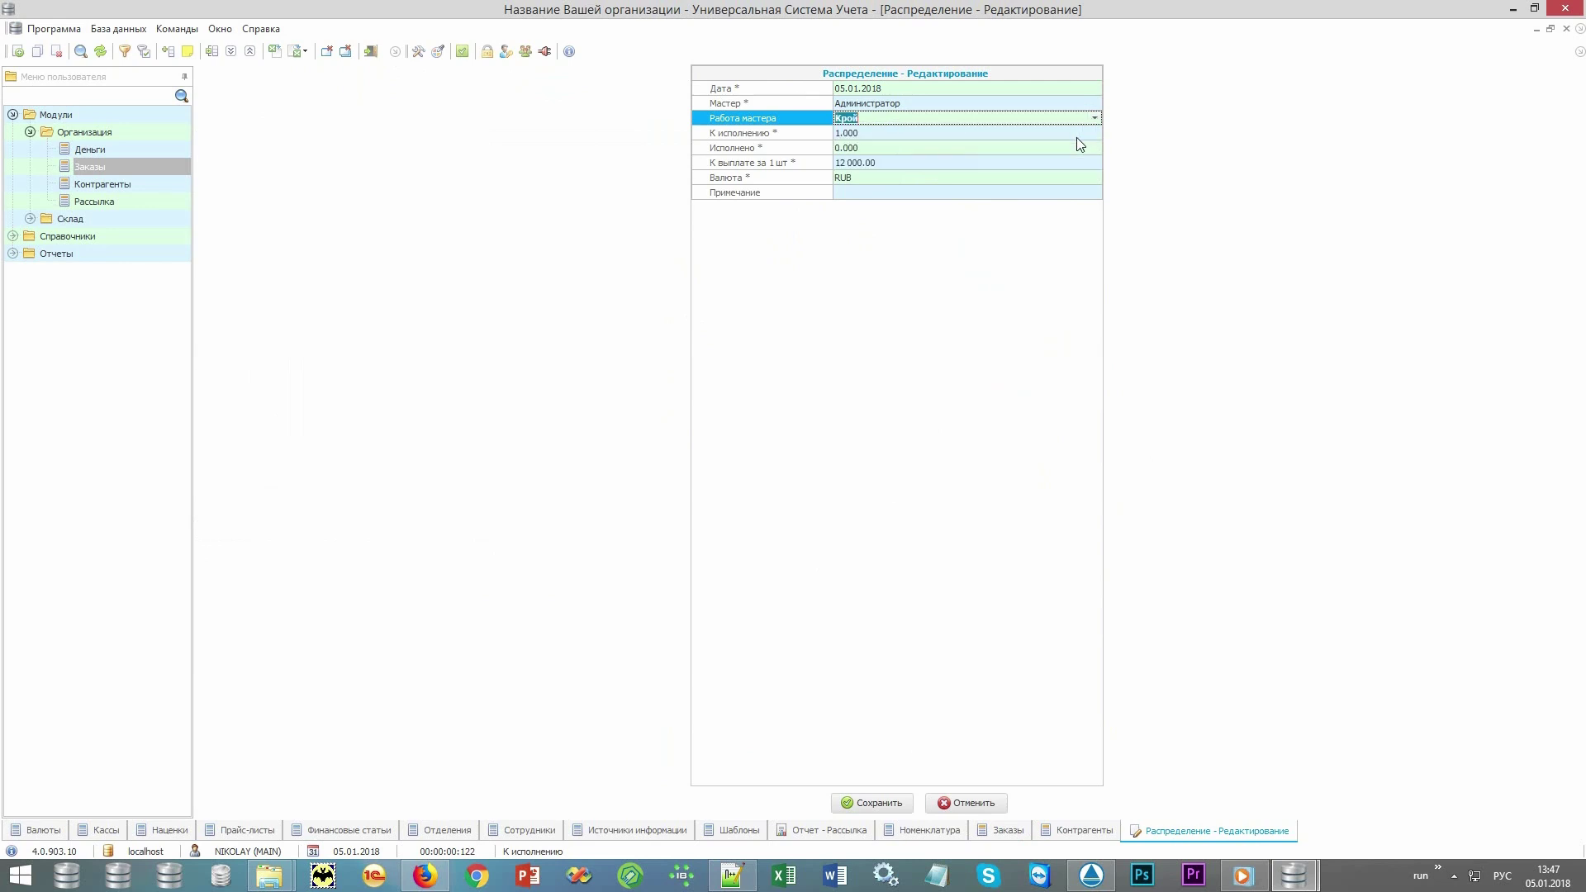
click(782, 133)
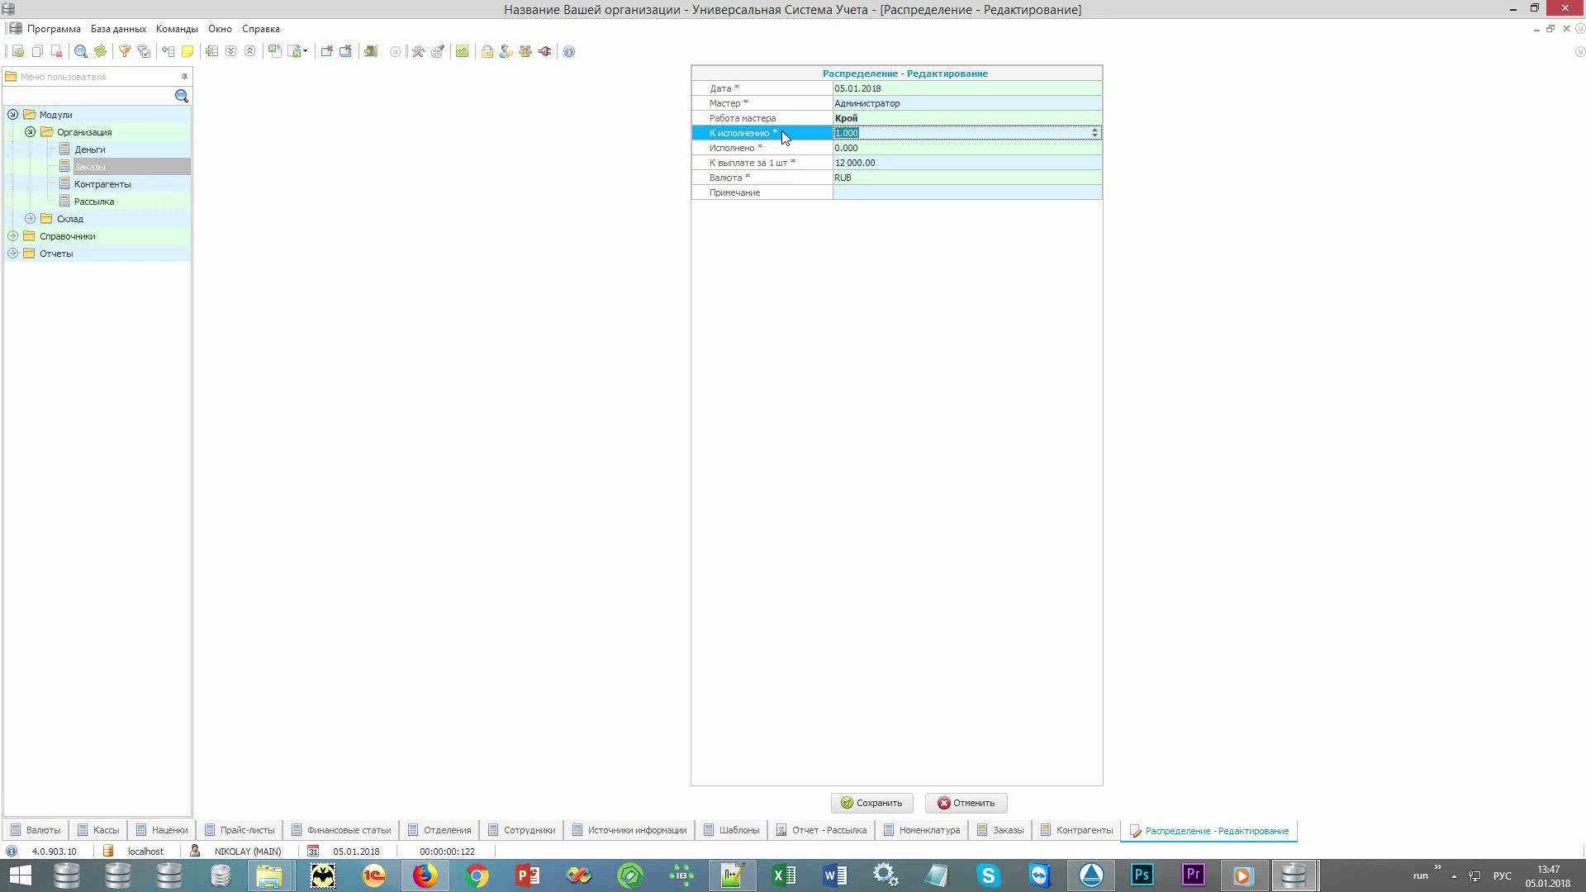
key(Up)
click(876, 803)
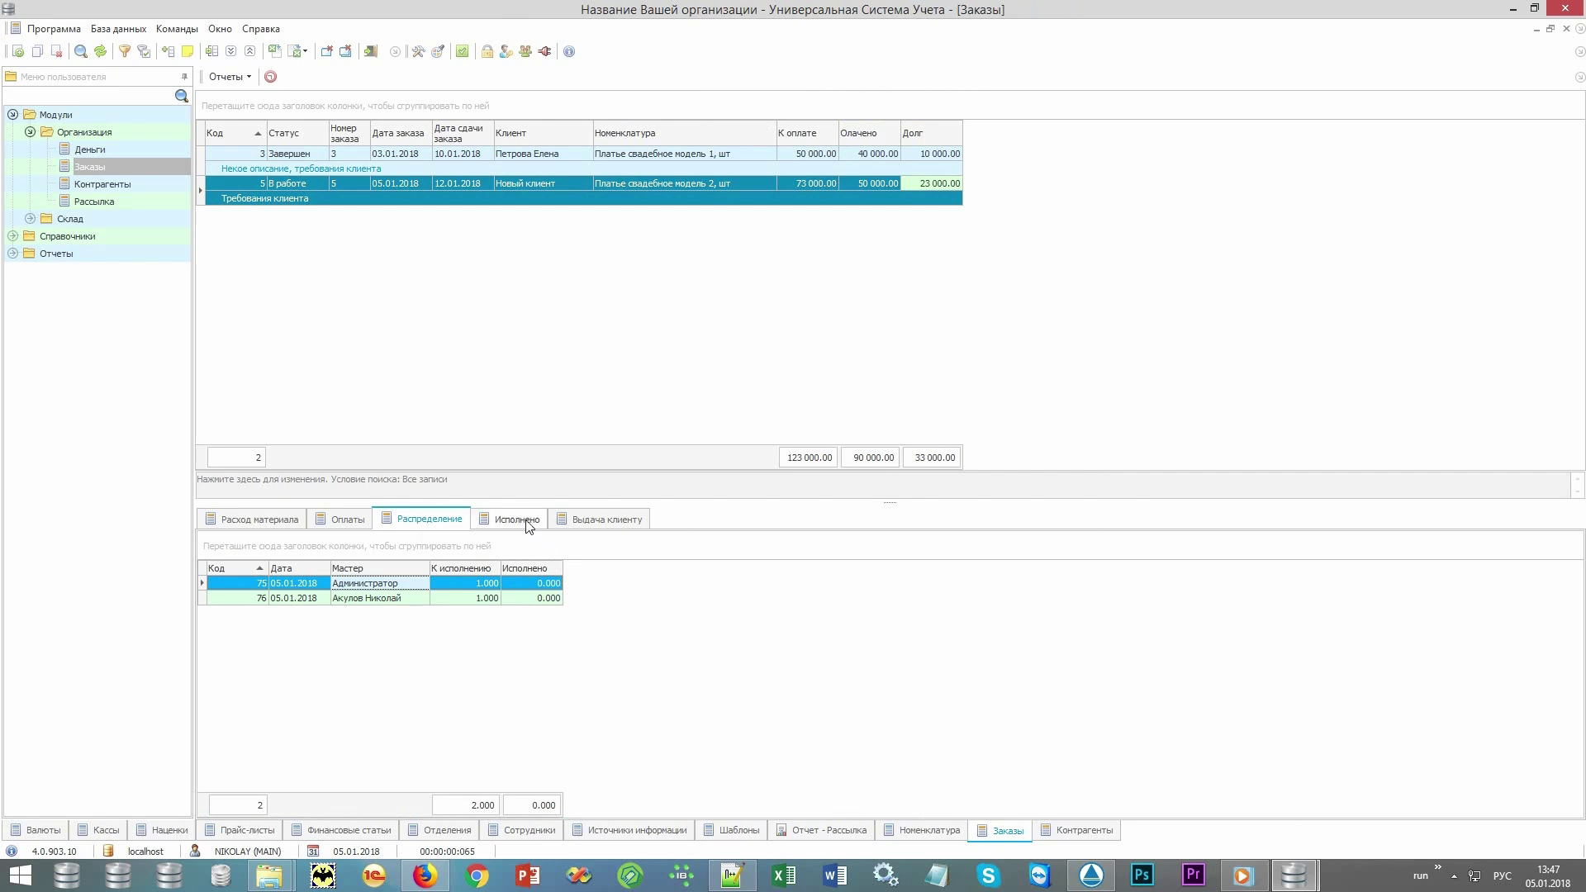
Step: Add an Исполнено record for the order with Ателье as the receiving warehouse, and save it
click(528, 527)
right_click(570, 672)
click(657, 339)
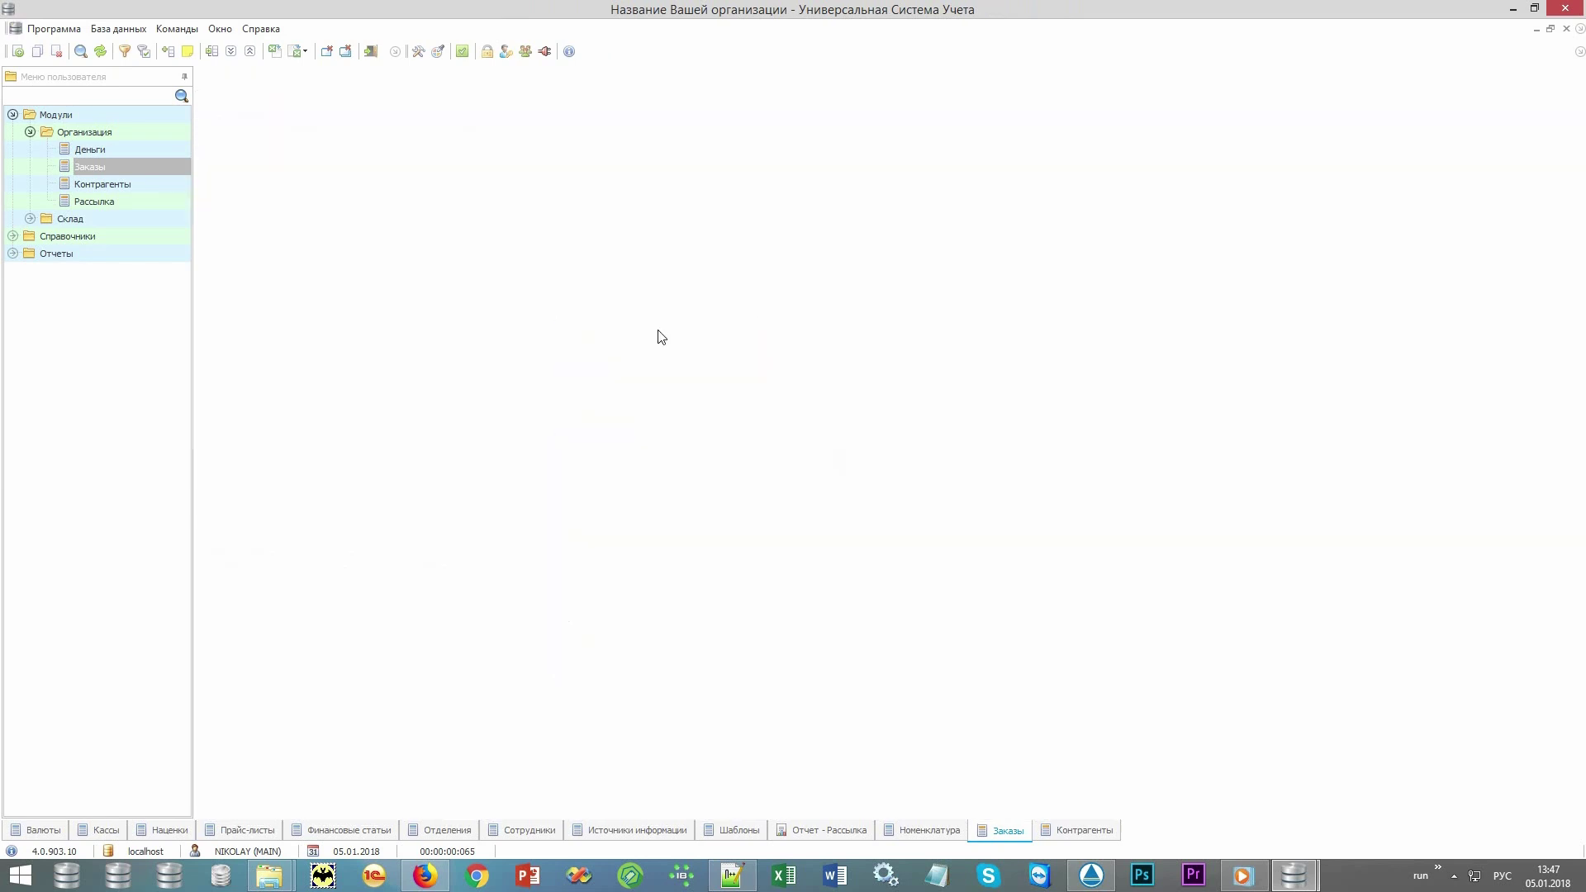
key(Return)
key(alt+Down)
key(Return)
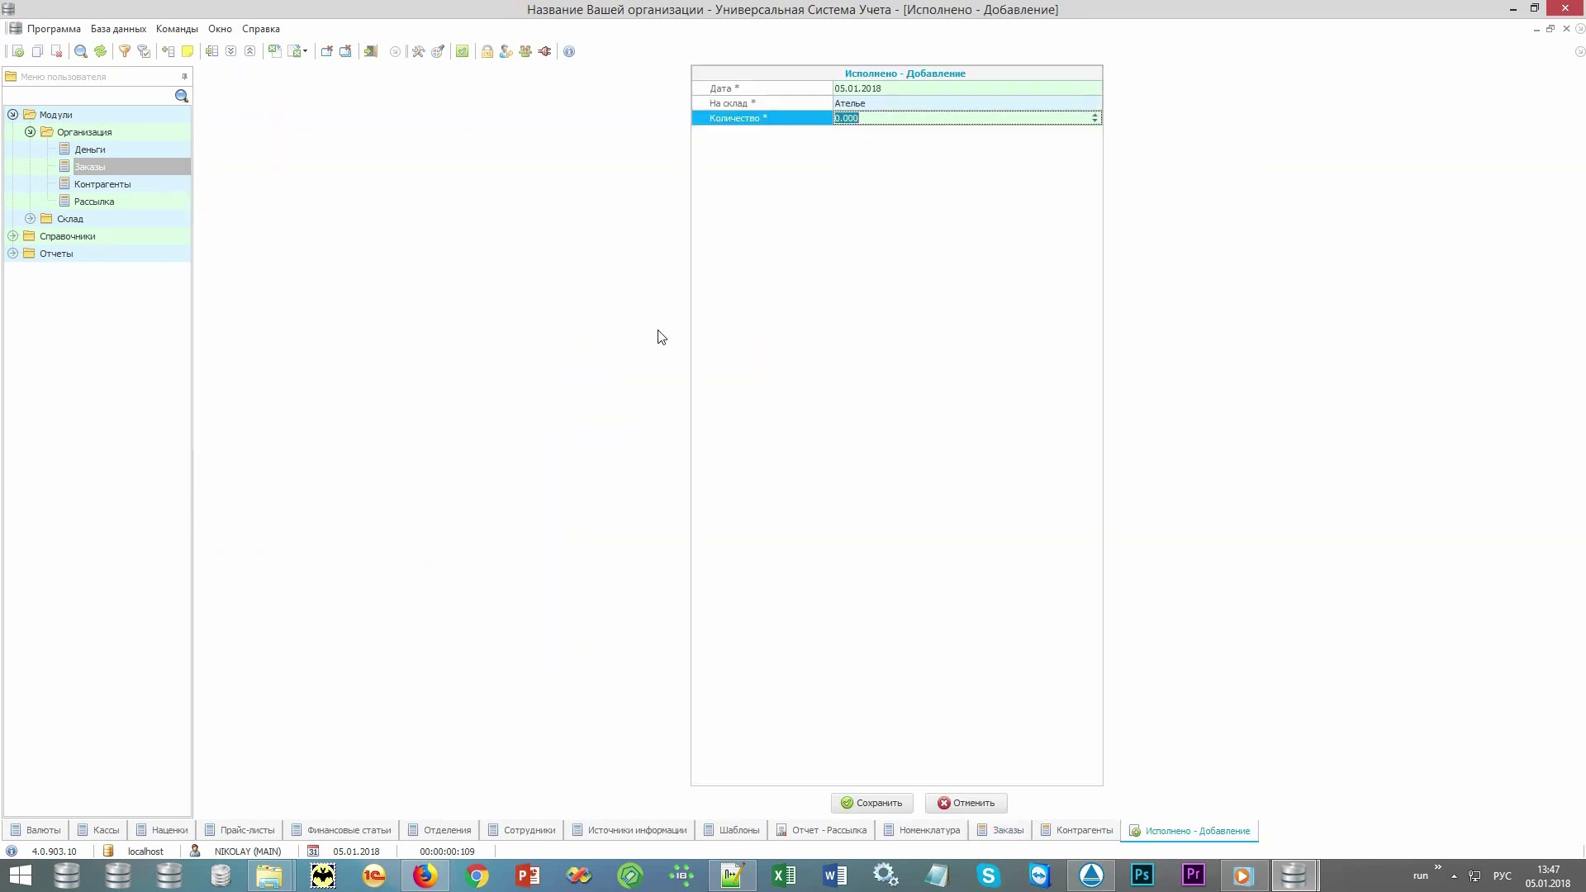
key(Return)
Step: Record the order's issue to the client from warehouse Ателье with quantity 1, and check the order's status
click(607, 519)
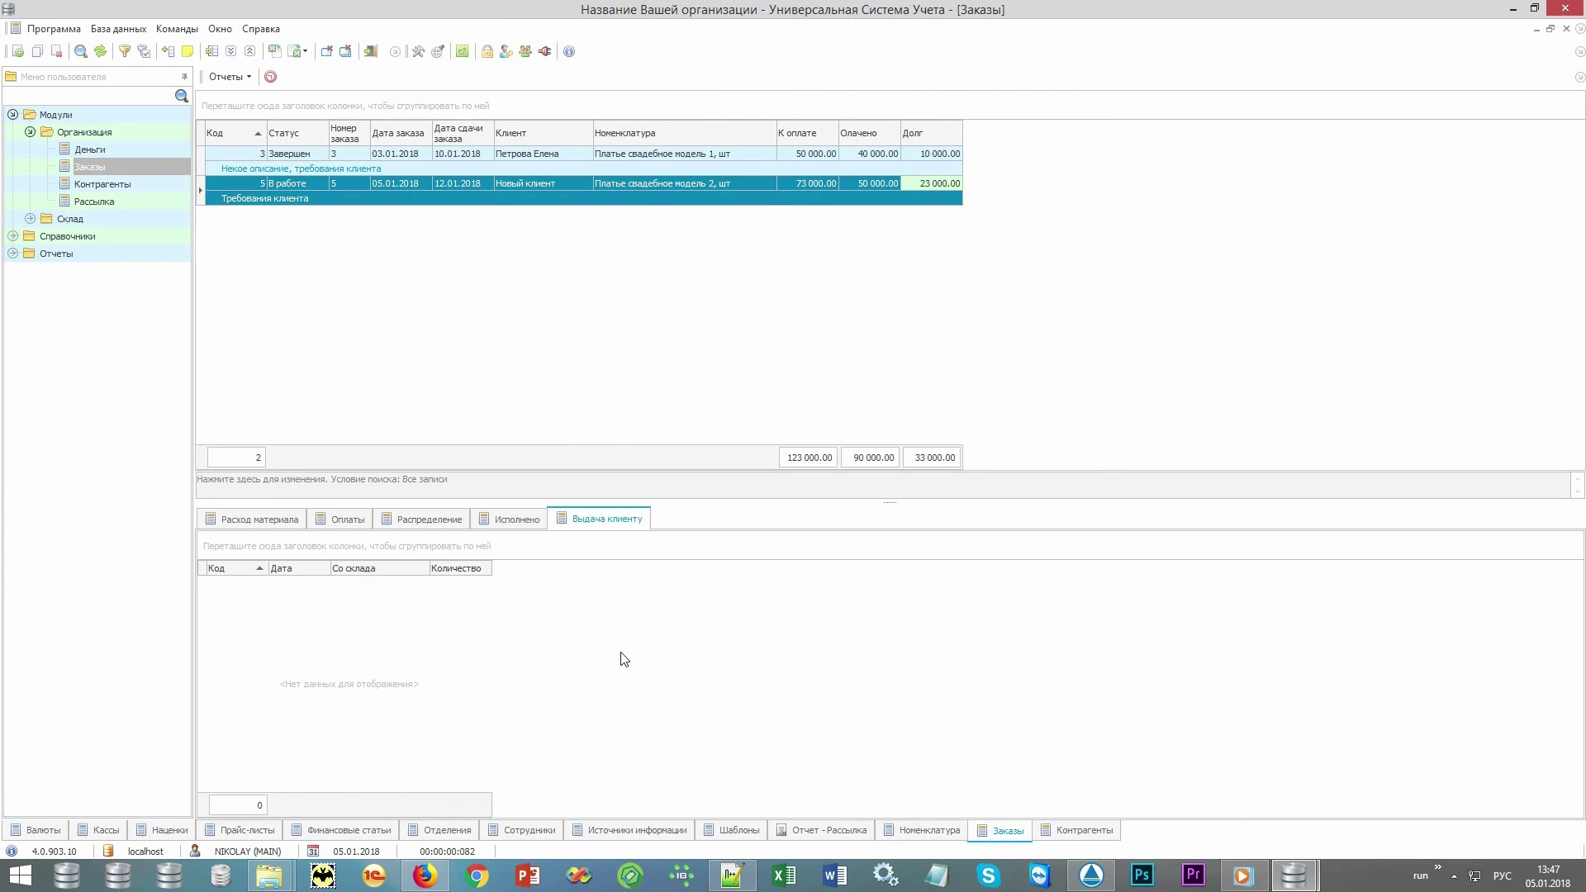
right_click(623, 661)
click(693, 320)
key(alt+Down)
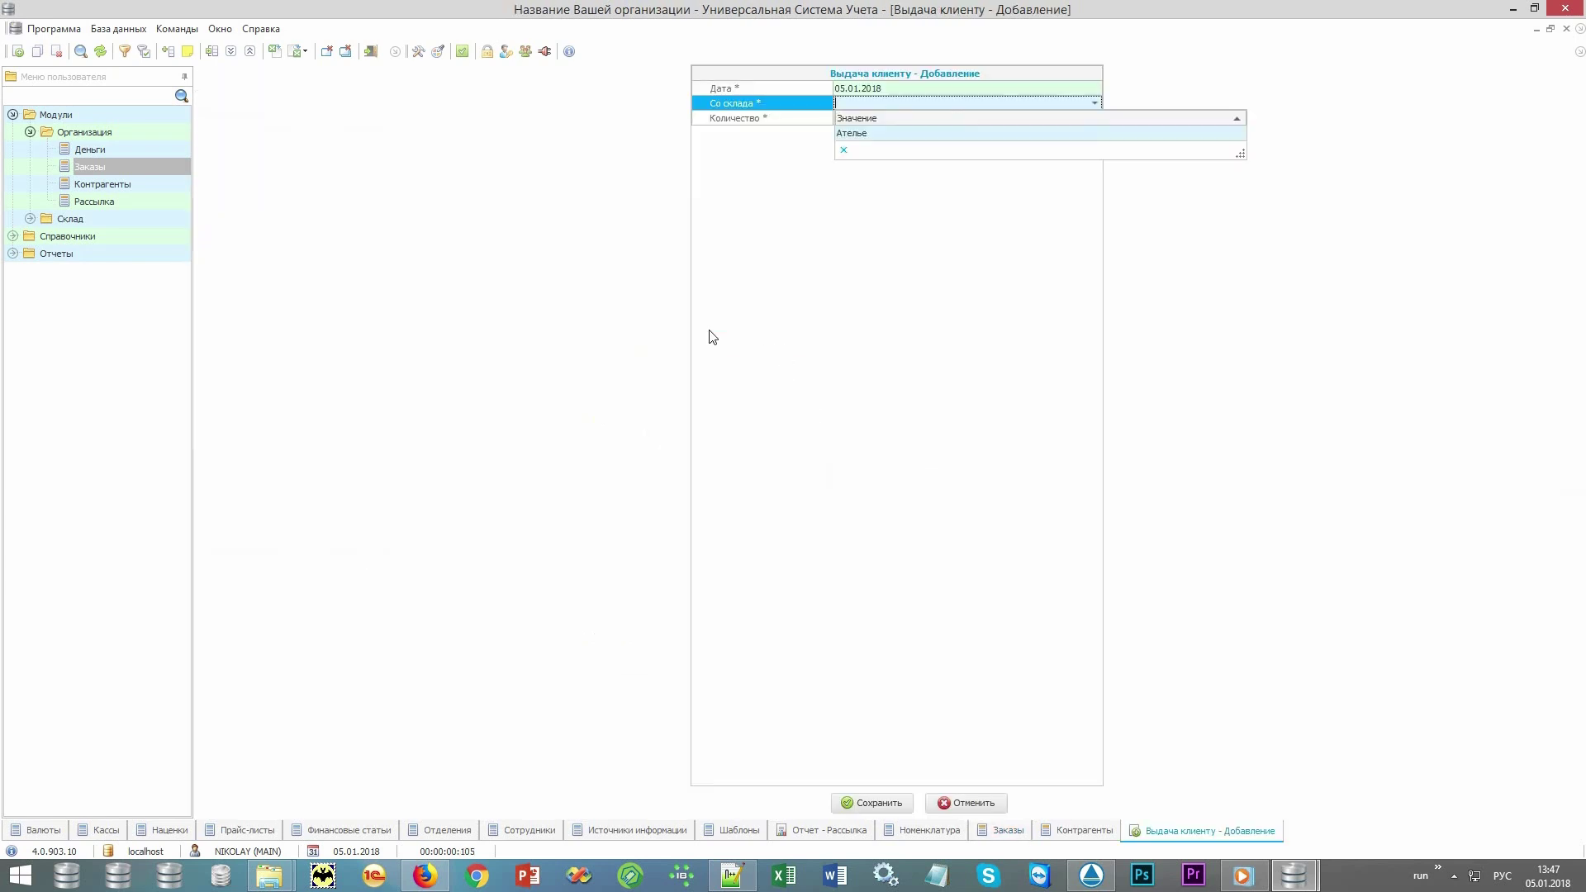
key(Return)
key(Return)
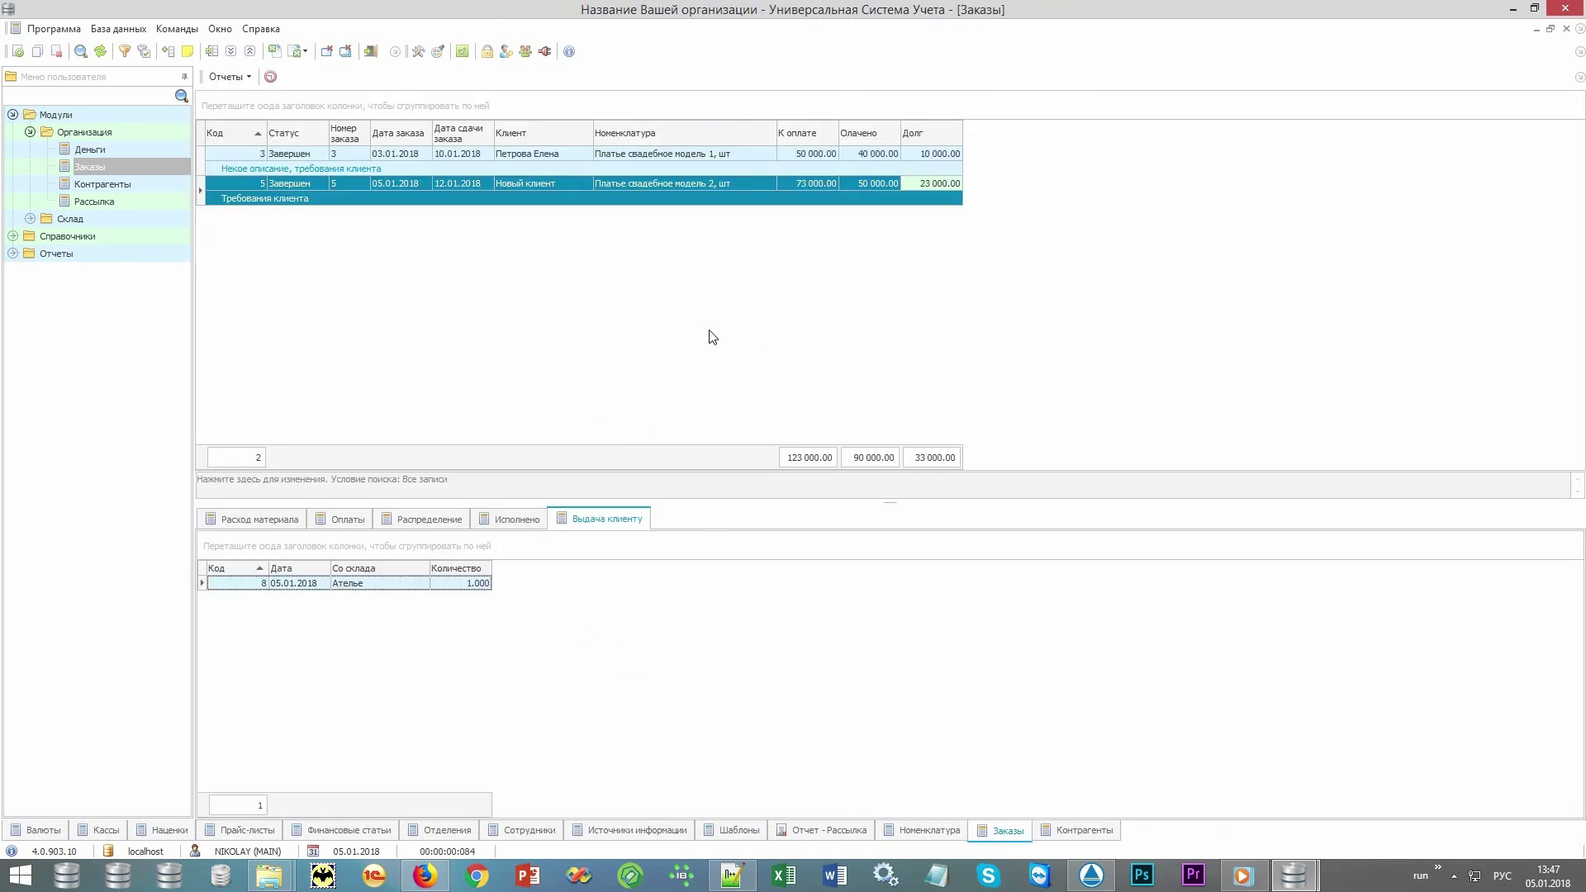
click(317, 199)
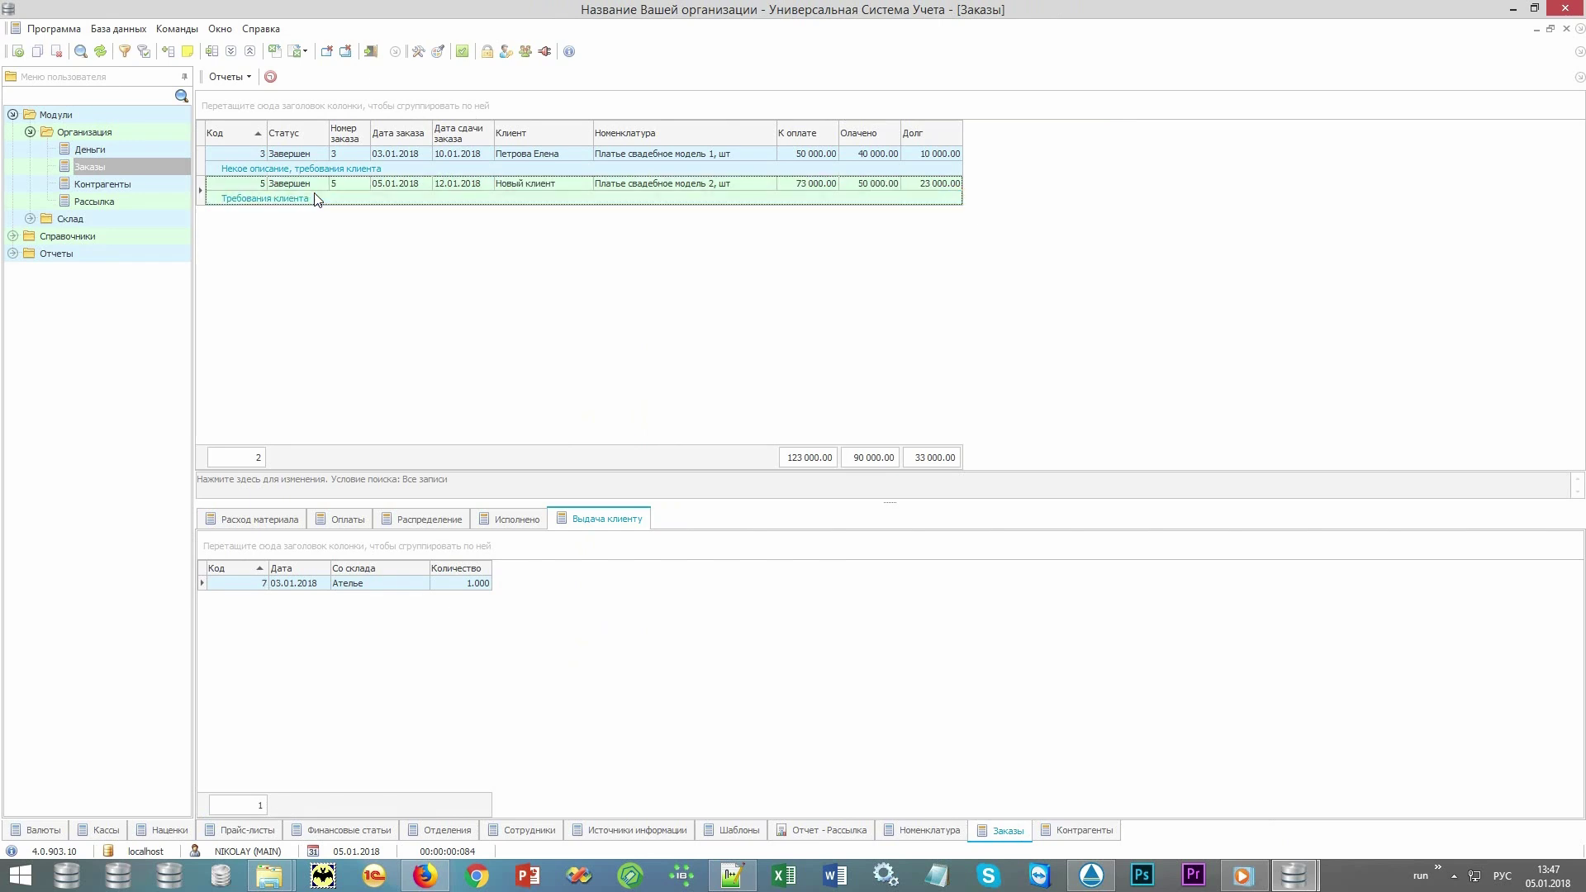
click(311, 192)
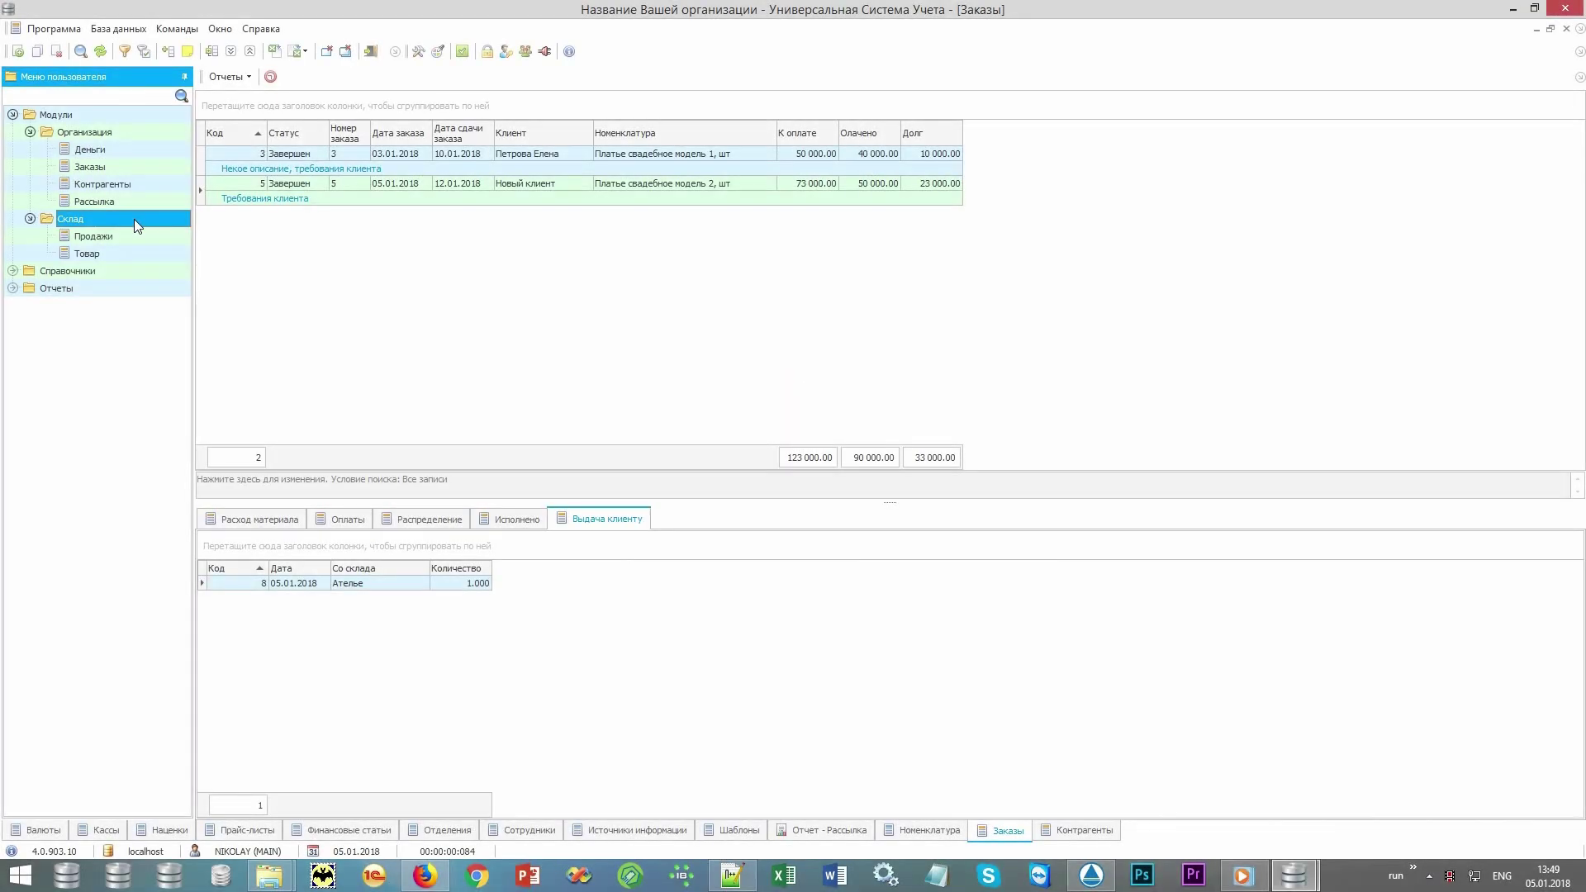
Step: List all records in the Продажи module and open the seller's window for a new sale
double_click(94, 236)
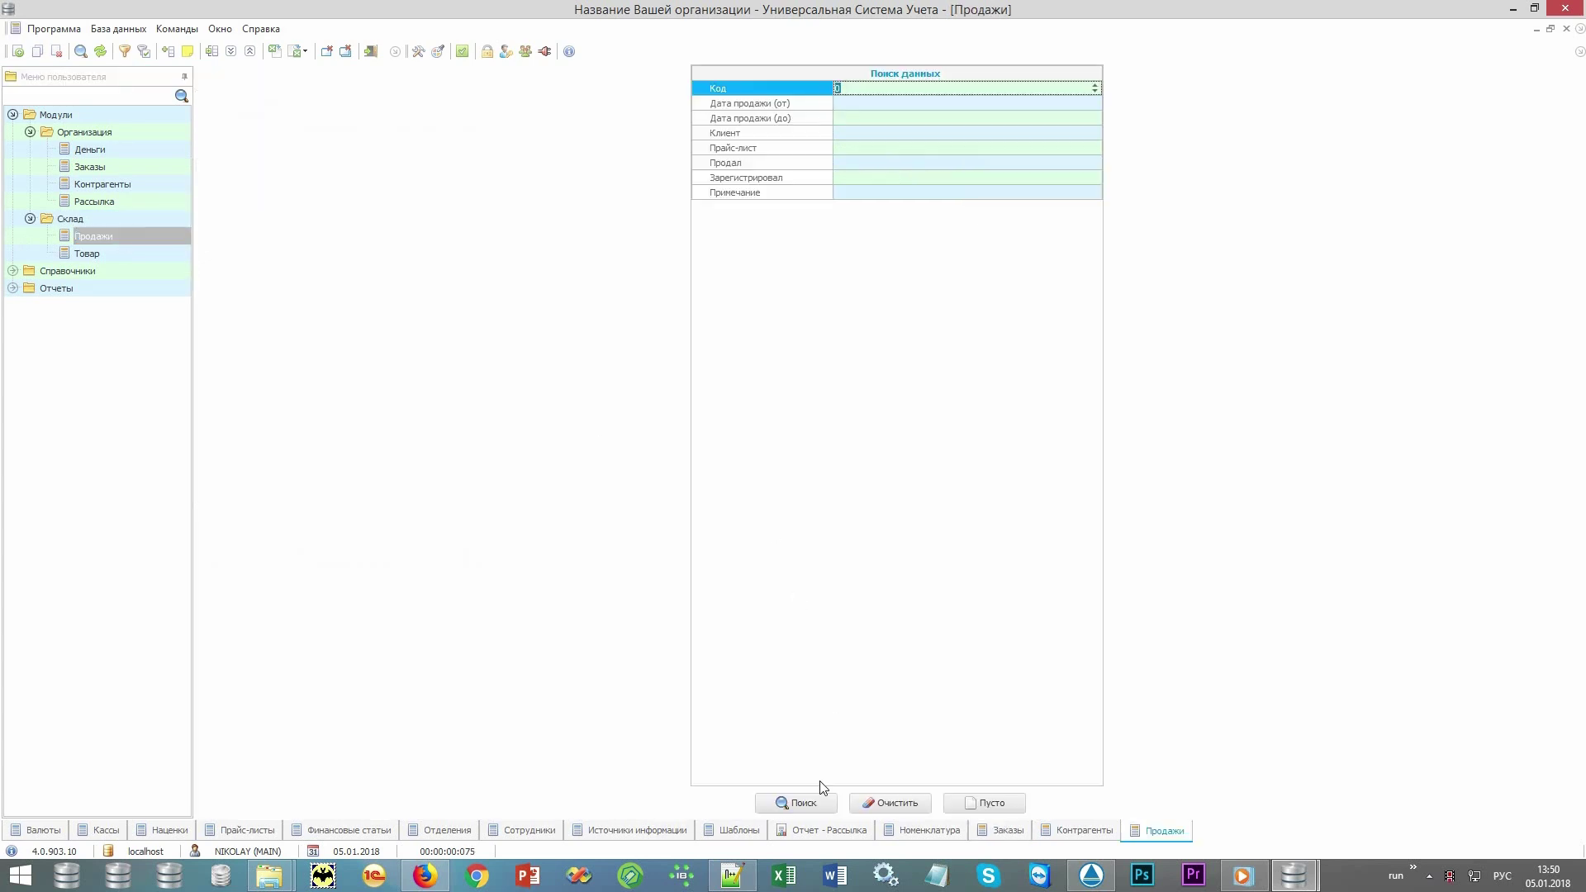
click(798, 803)
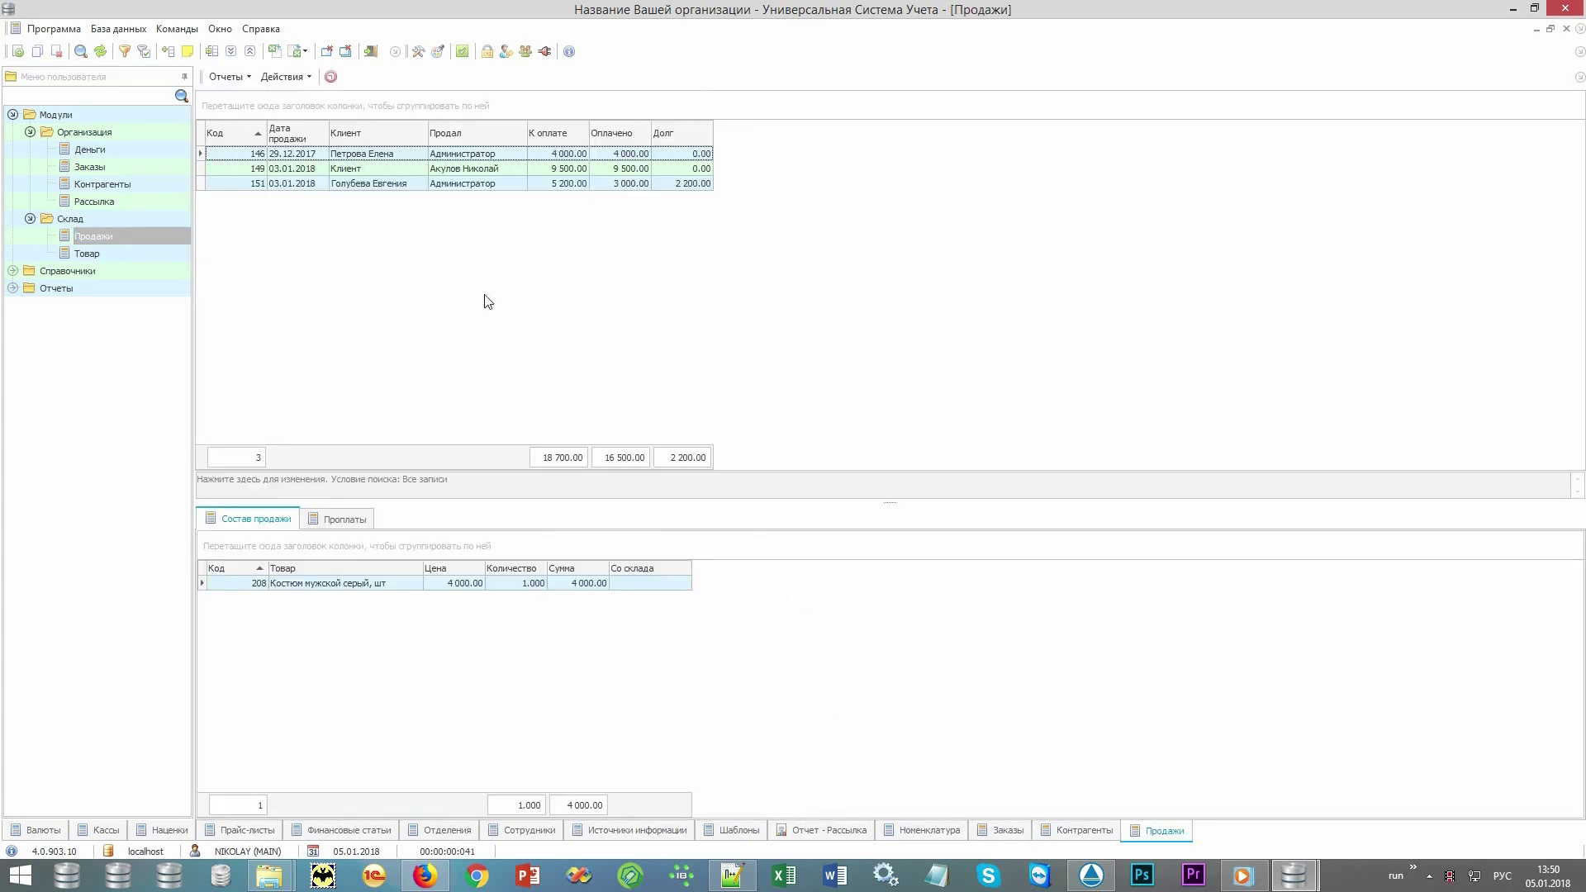
click(305, 78)
click(306, 99)
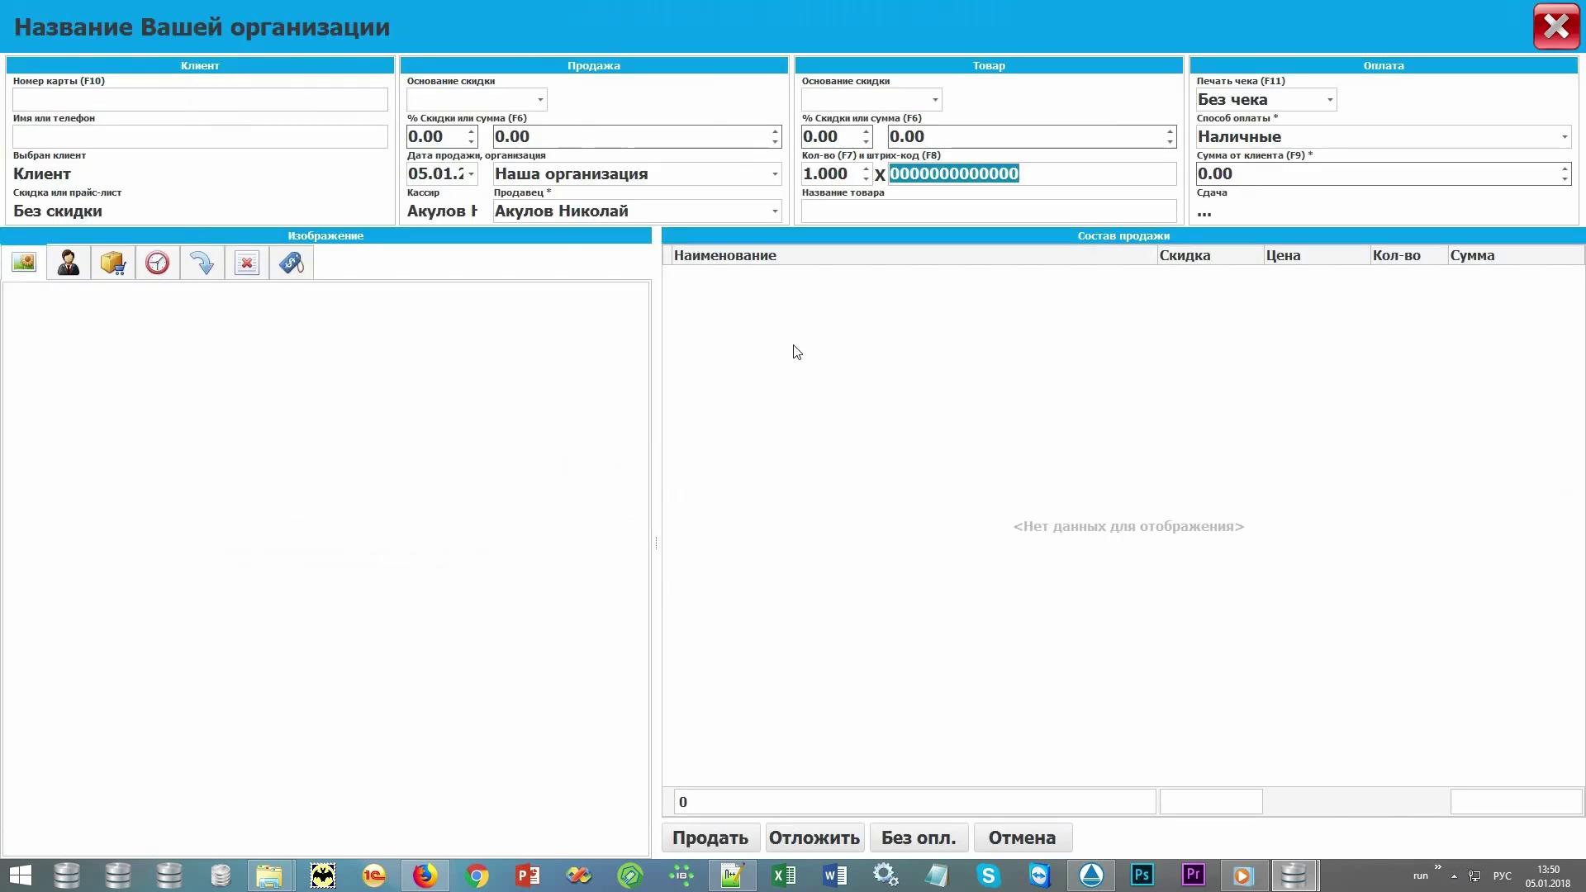
Step: Add products 10001 and 10002 to the sale by barcode, plus Плюш Минки голубой and Сатин белый from the product selection
text(10001)
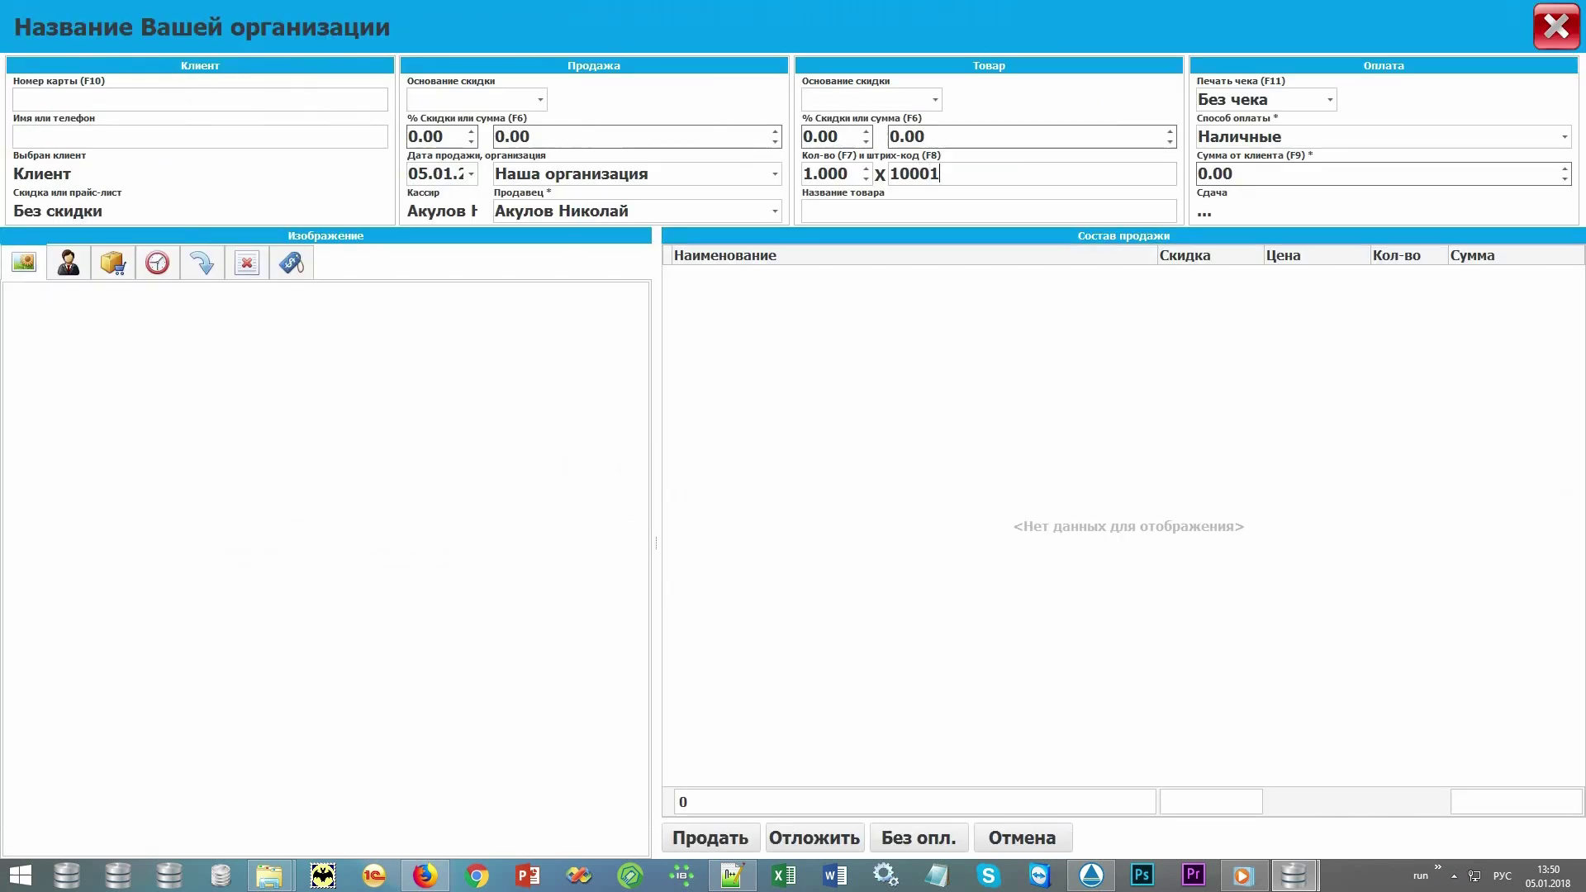
key(Return)
text(10002)
key(Return)
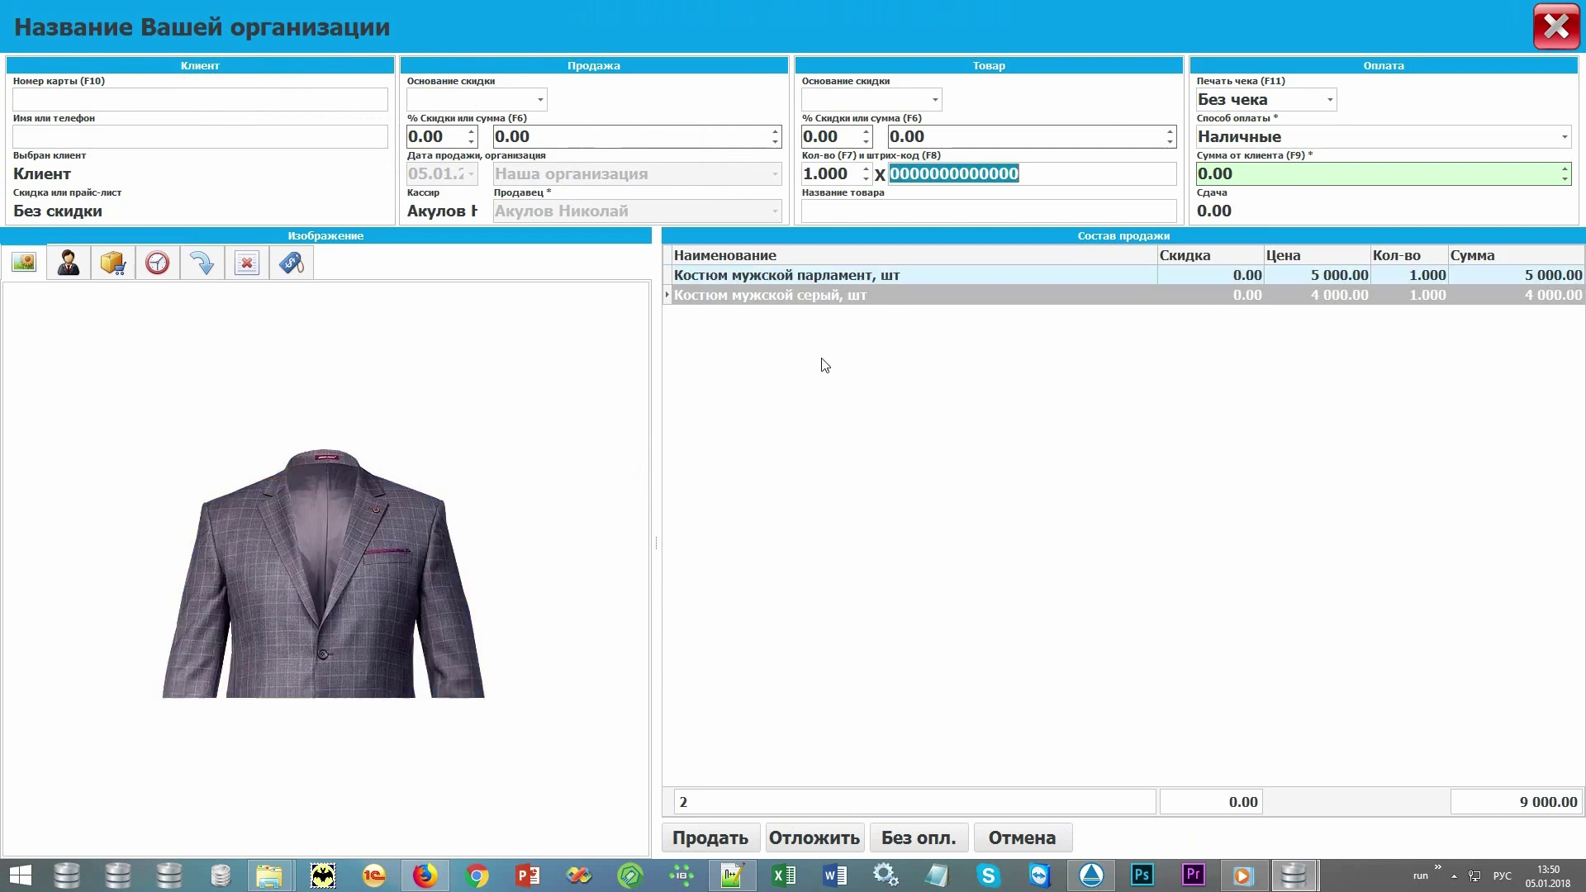
click(115, 263)
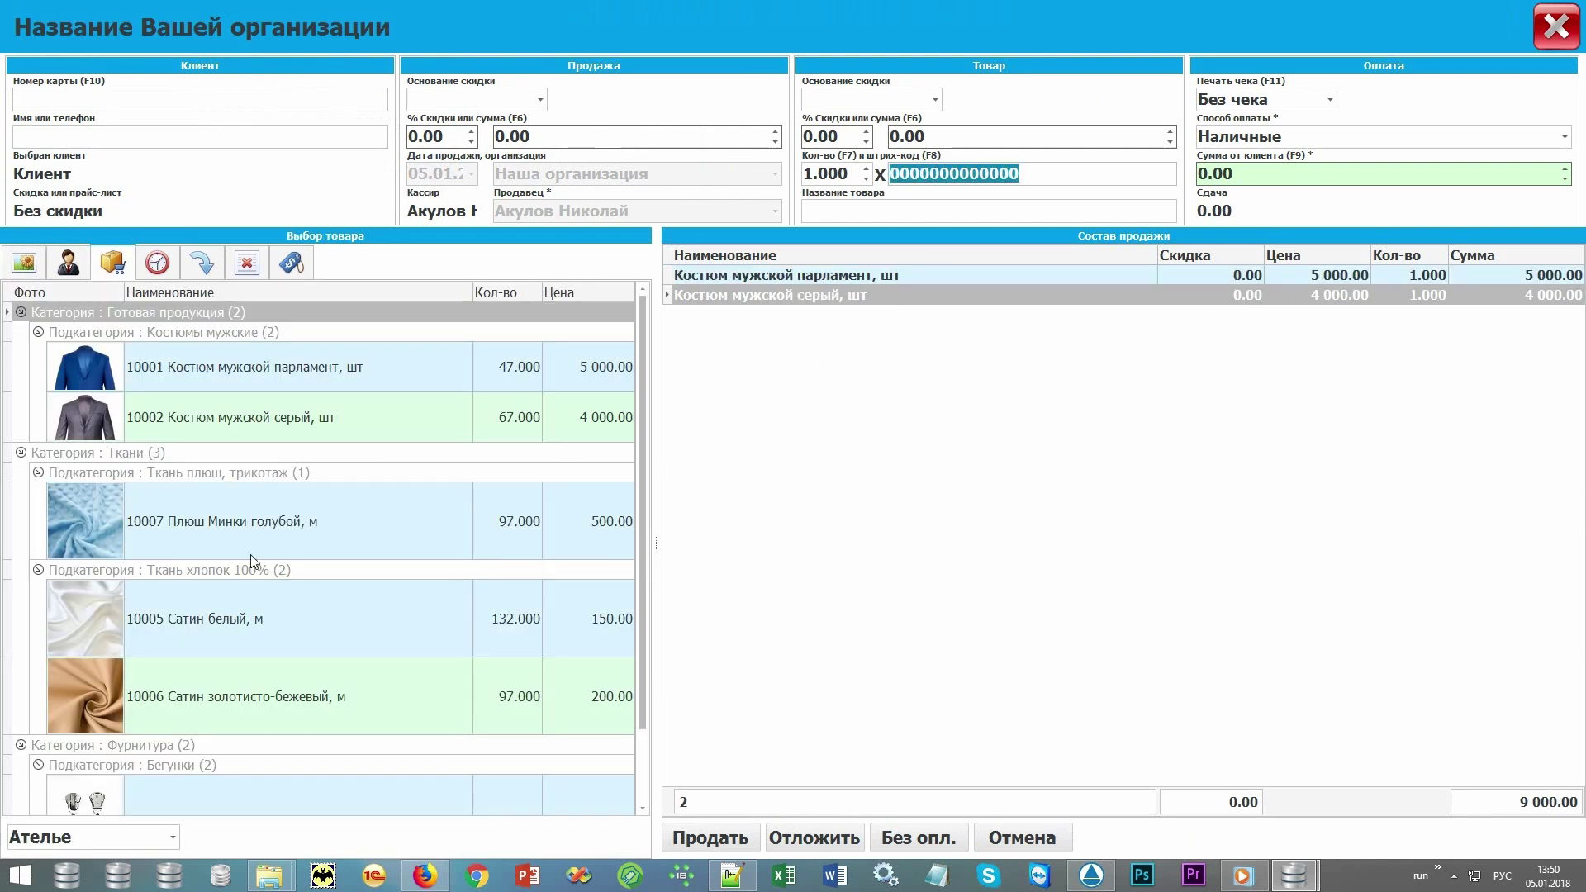
double_click(309, 525)
double_click(305, 609)
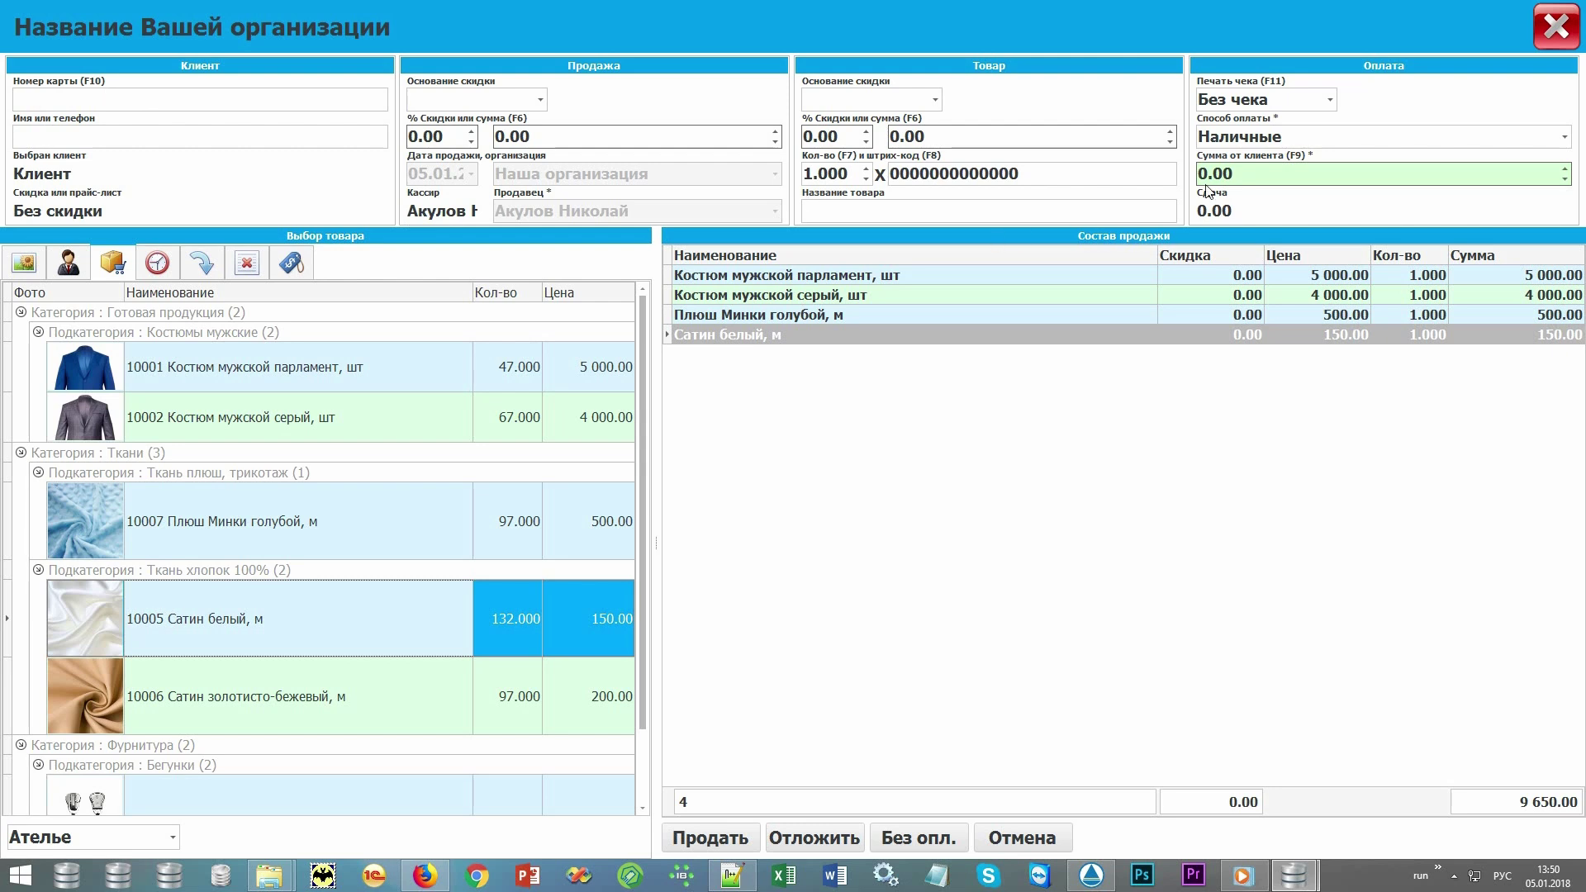
Step: Complete the sale with payment method Наличные and 10000 received from the client, and close the seller's window
click(1564, 137)
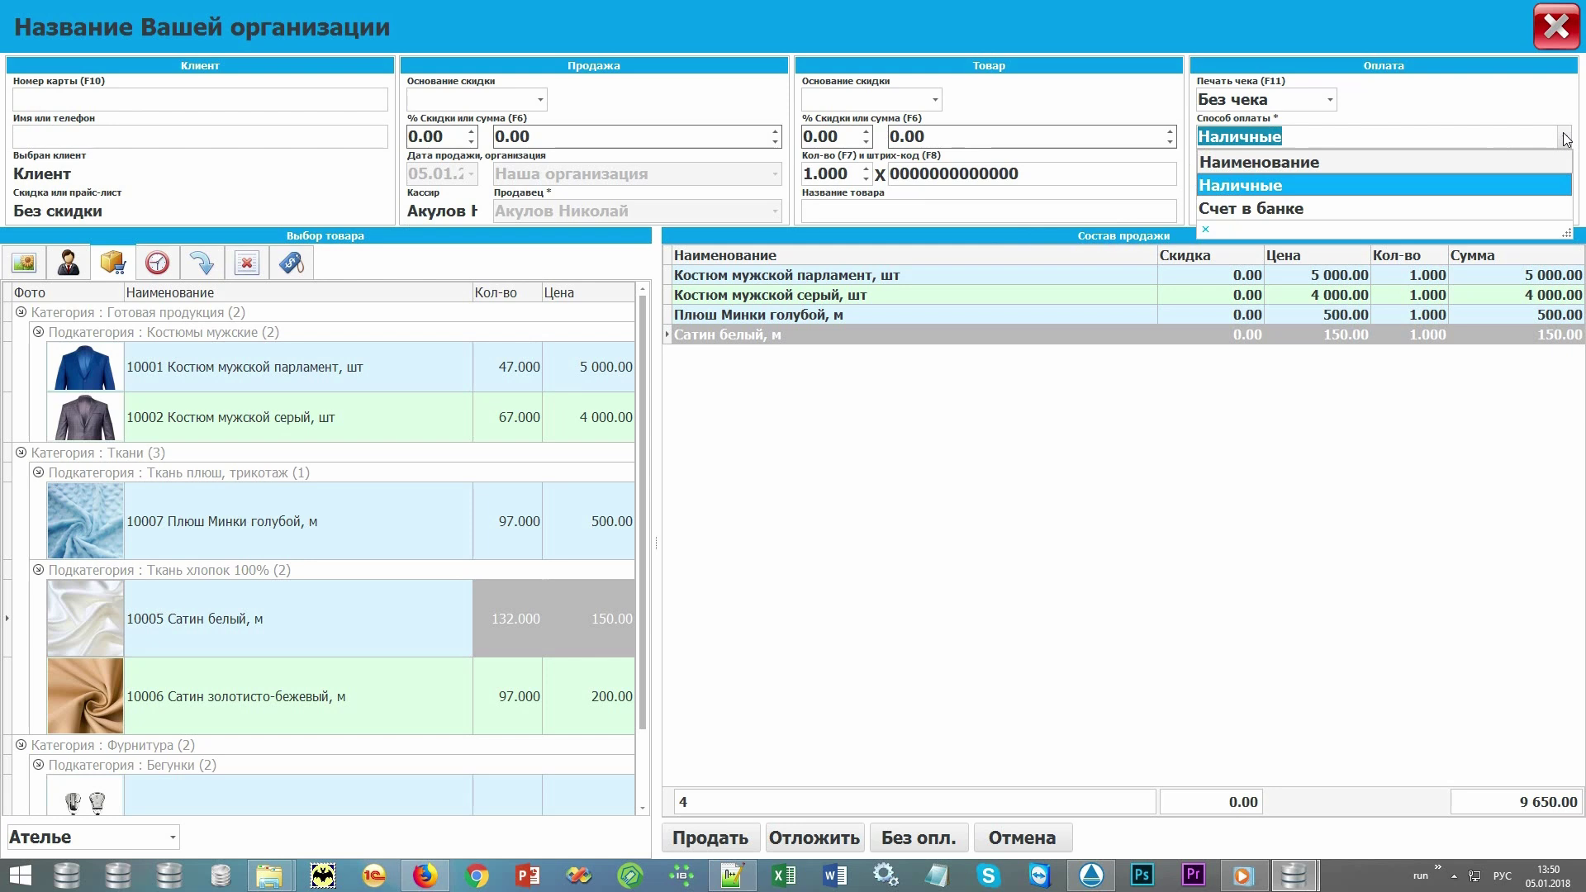
click(1566, 139)
click(1276, 173)
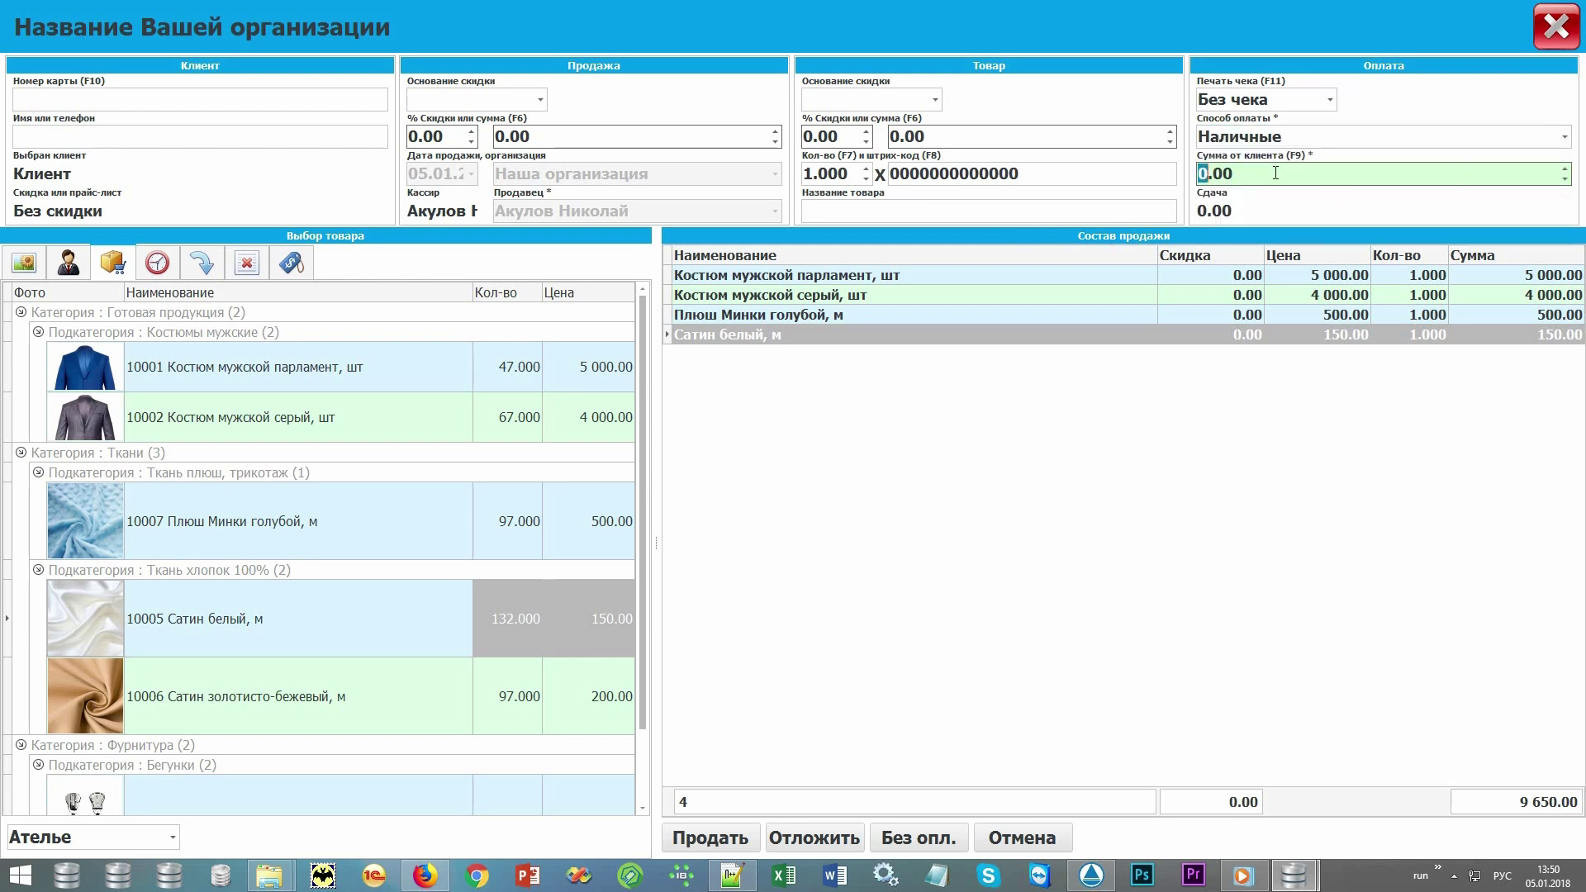
text(10000)
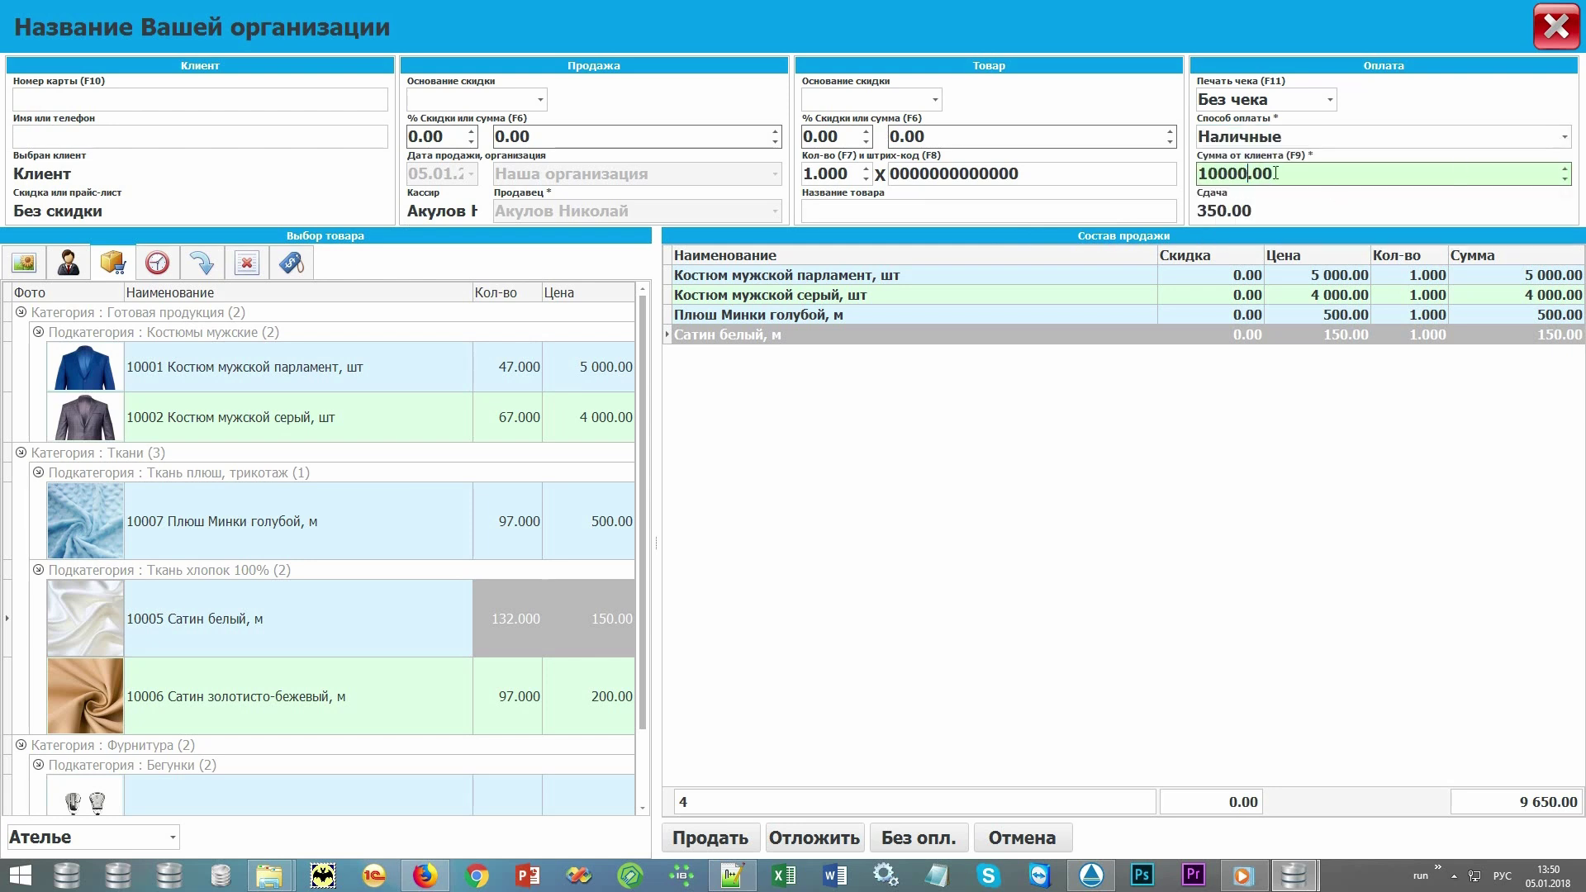
key(Return)
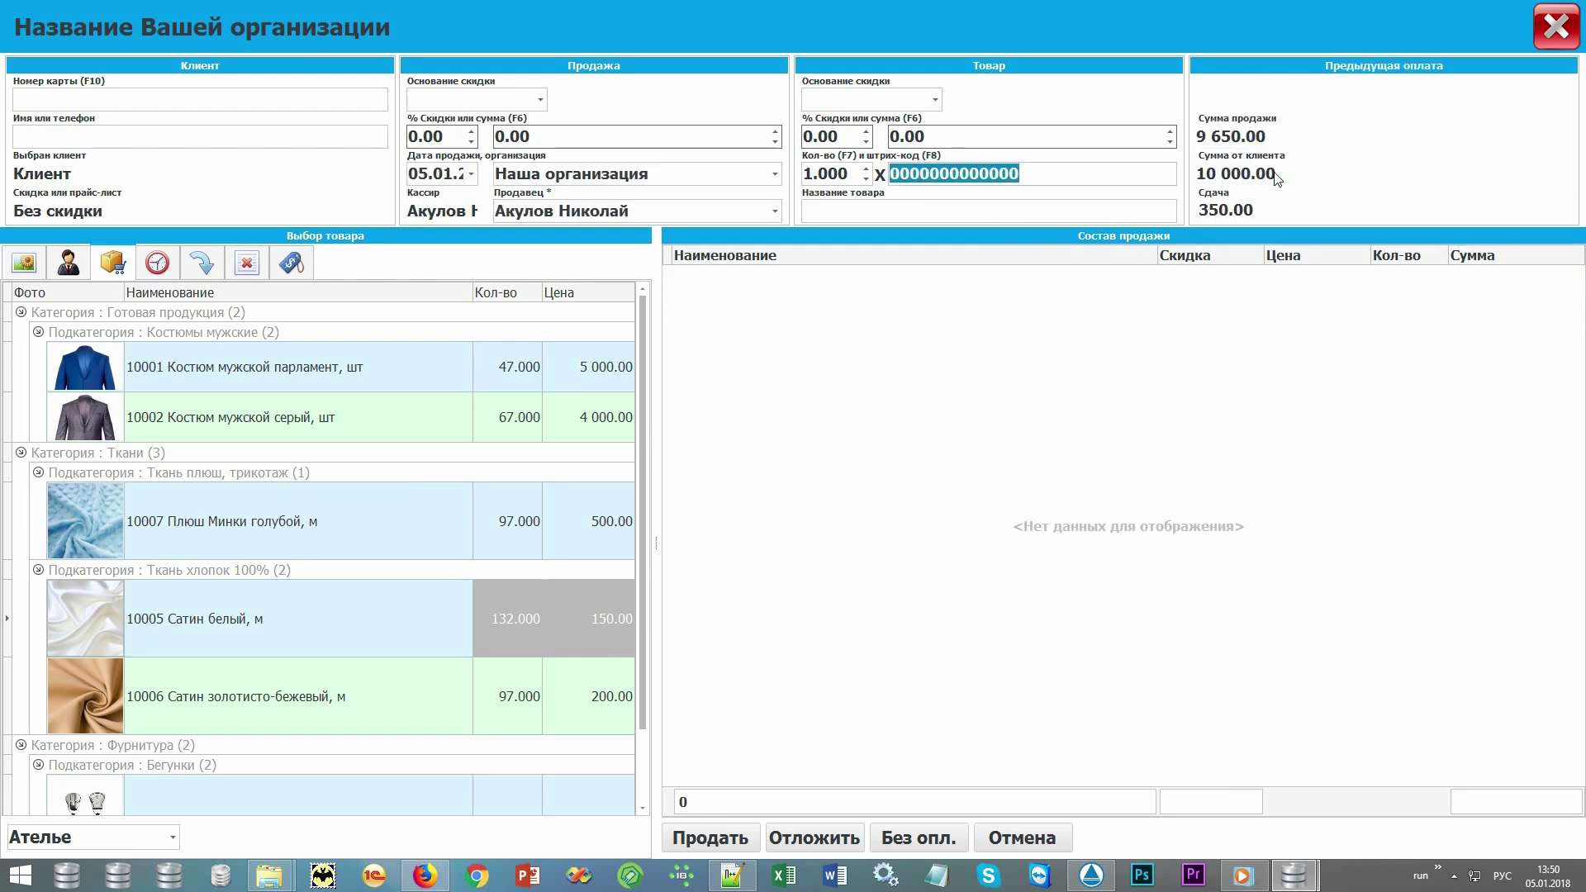
click(1556, 27)
Step: View the Чек report for the new sale dated 05.01.2018, and return to the sales list
click(496, 204)
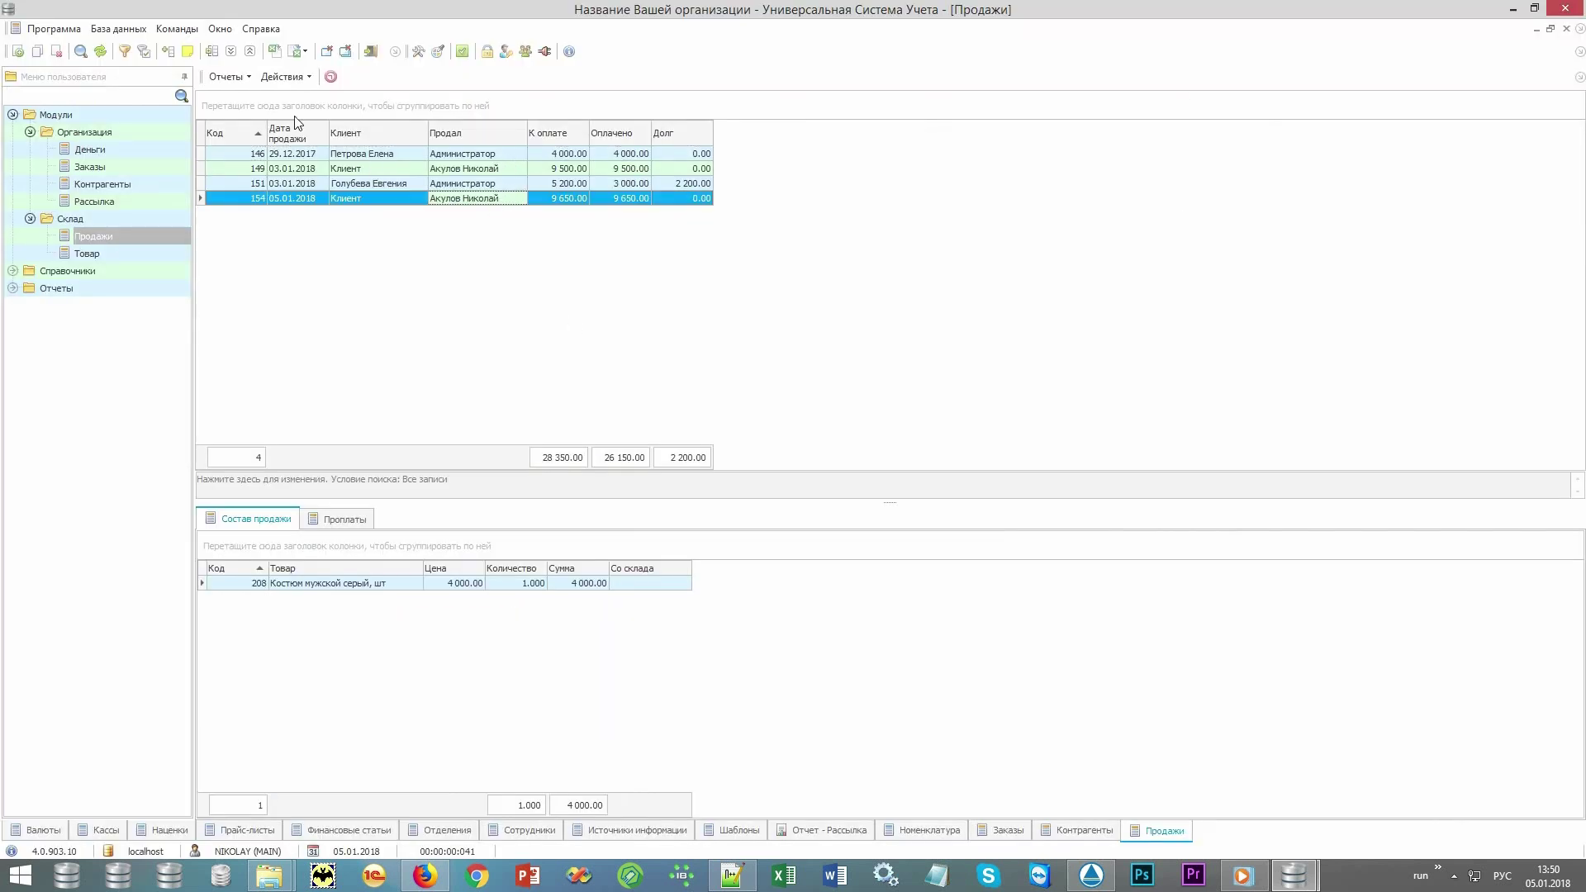
click(227, 76)
click(241, 121)
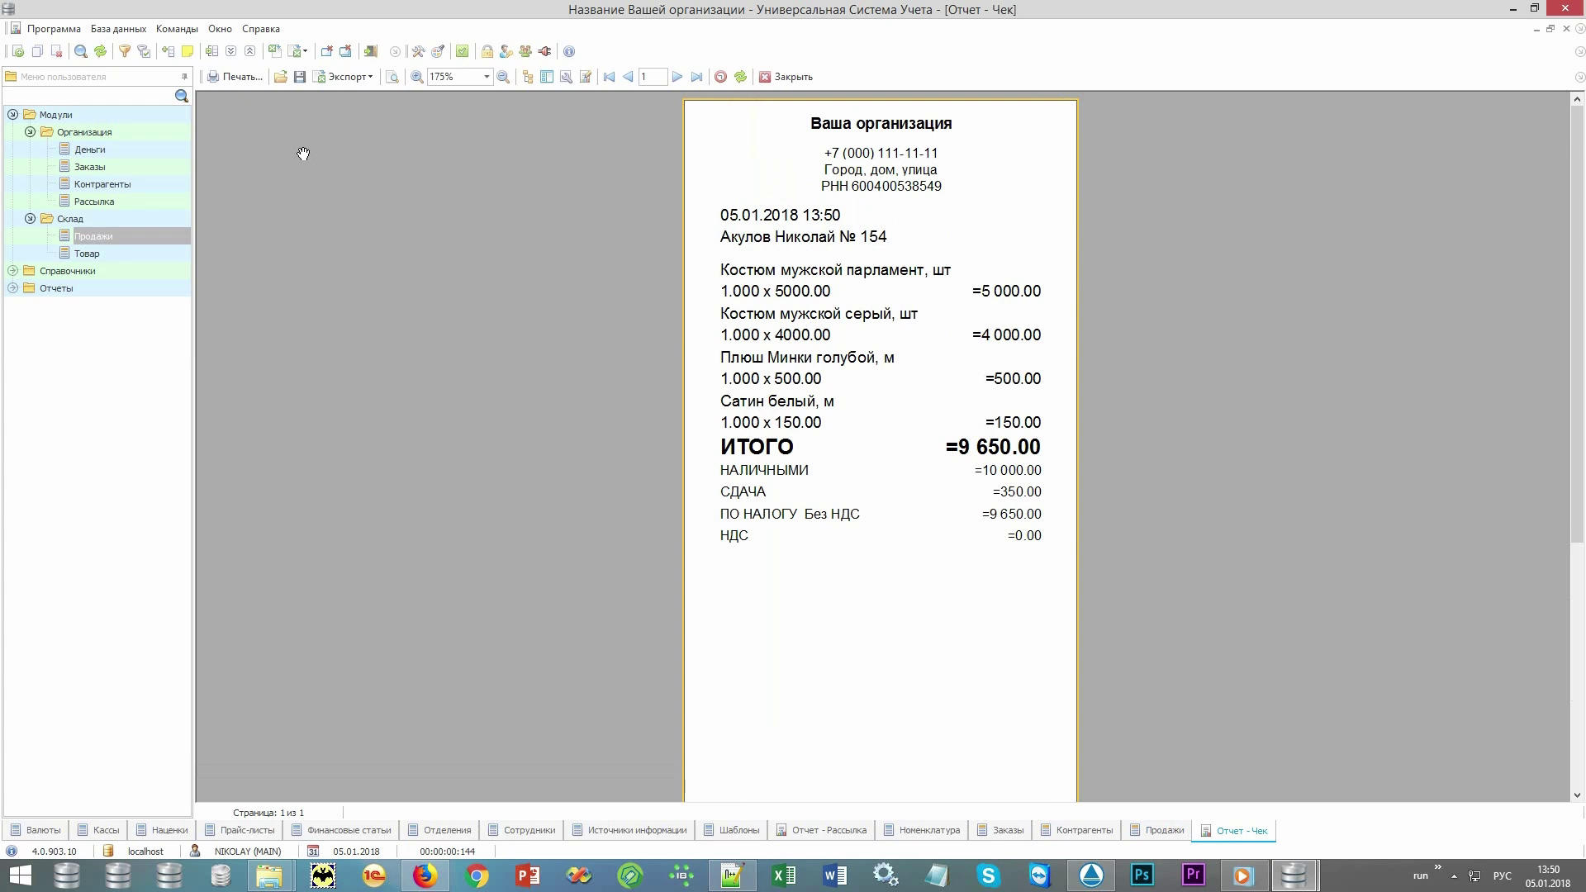
click(791, 77)
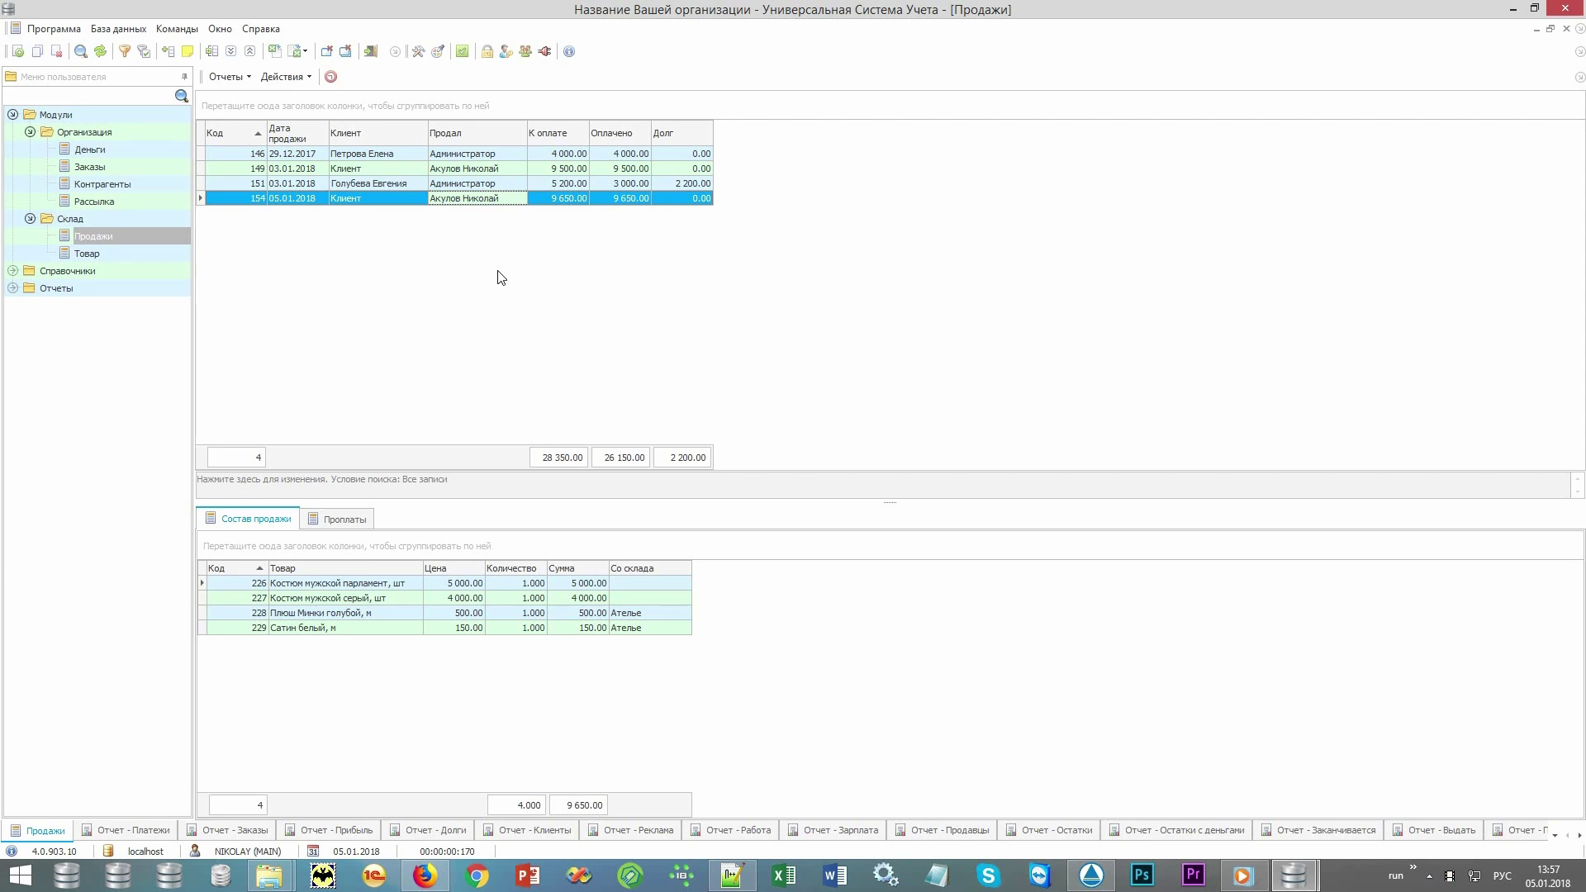
Step: Expand the Отчеты section and its Деньги, Рассылка, Склад and Сотрудники groups to view the available reports
double_click(166, 286)
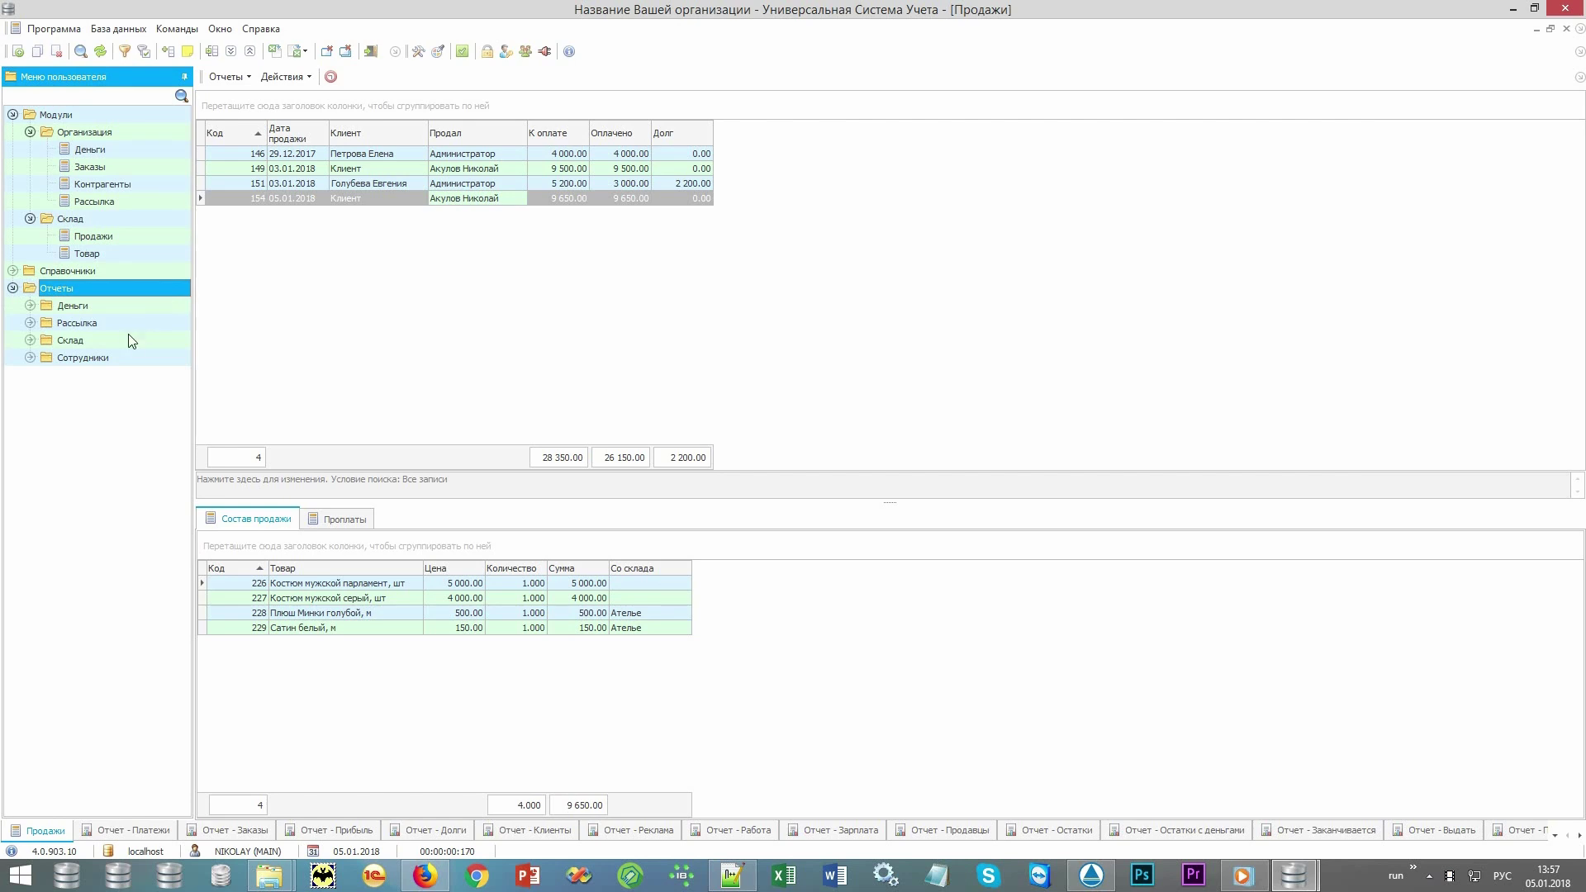
click(31, 360)
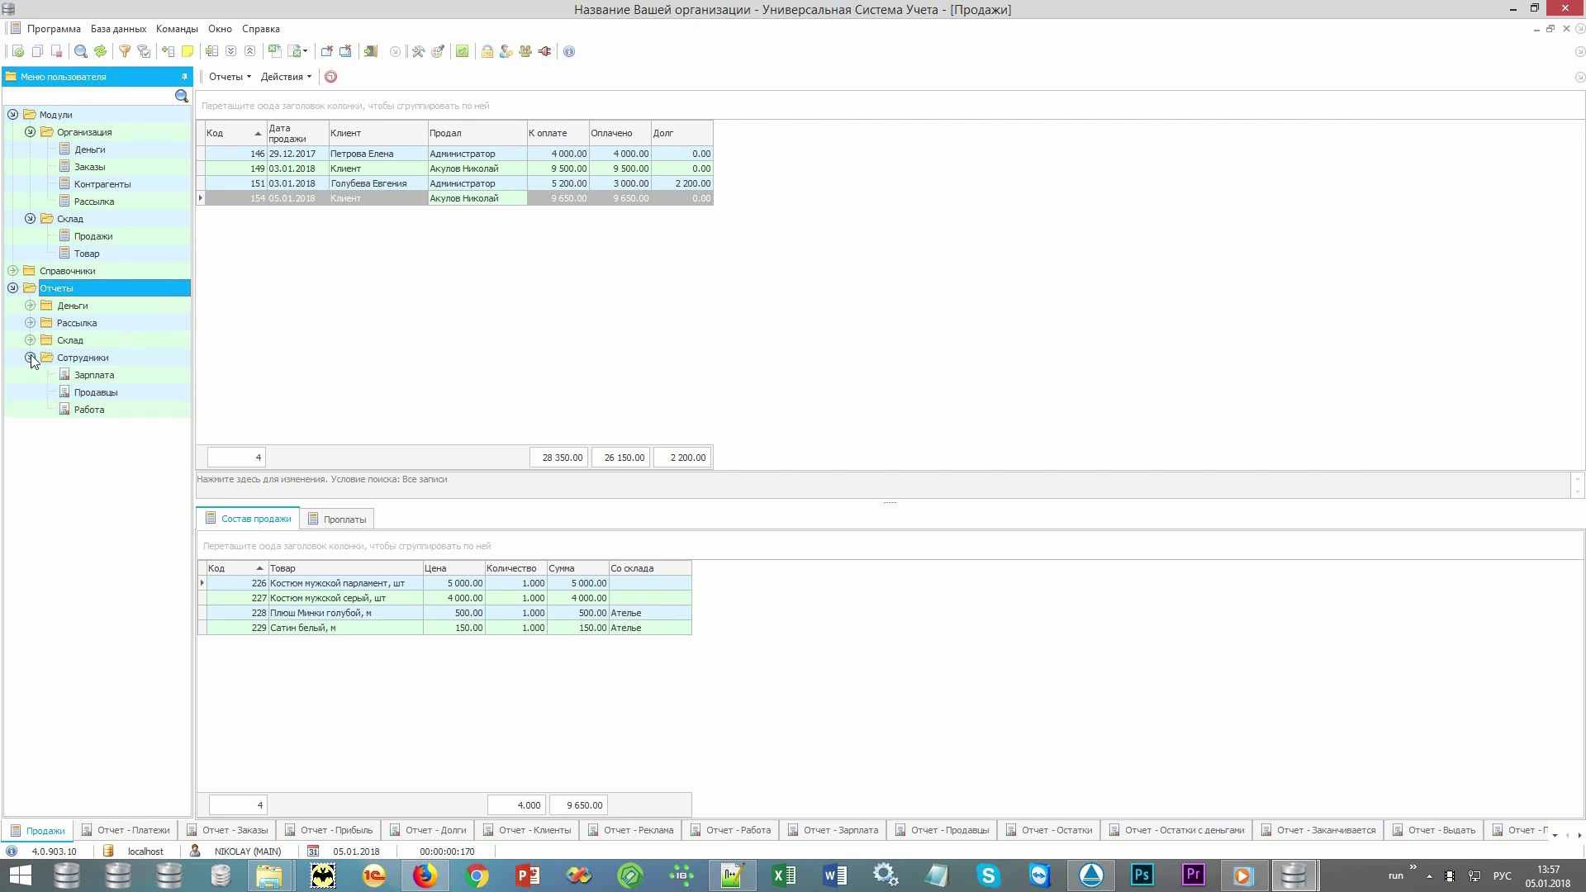
click(30, 341)
click(31, 323)
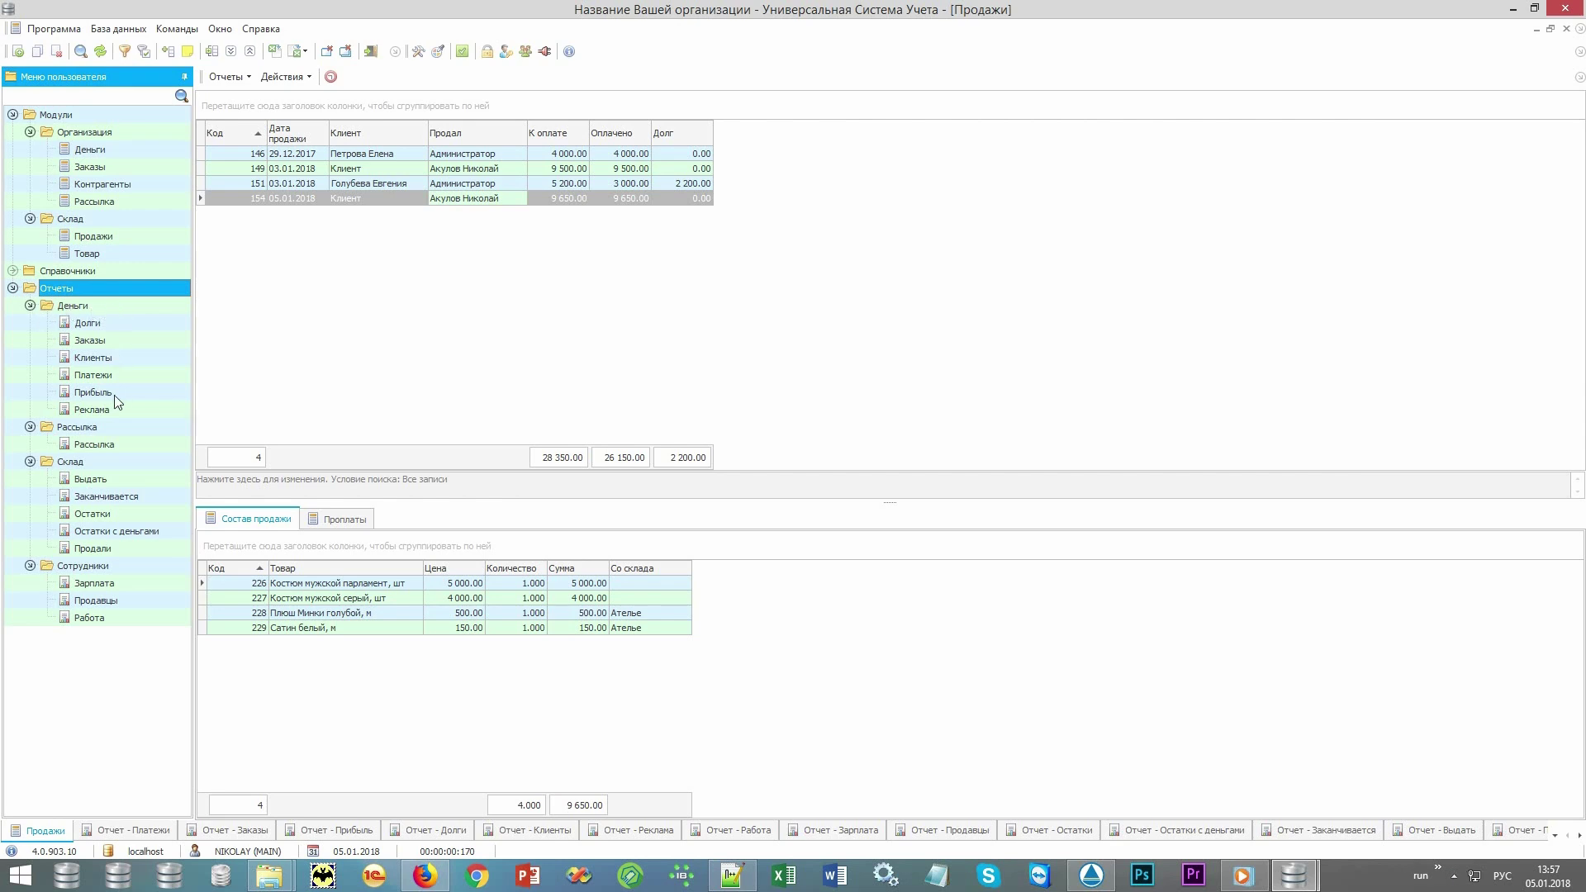
click(138, 307)
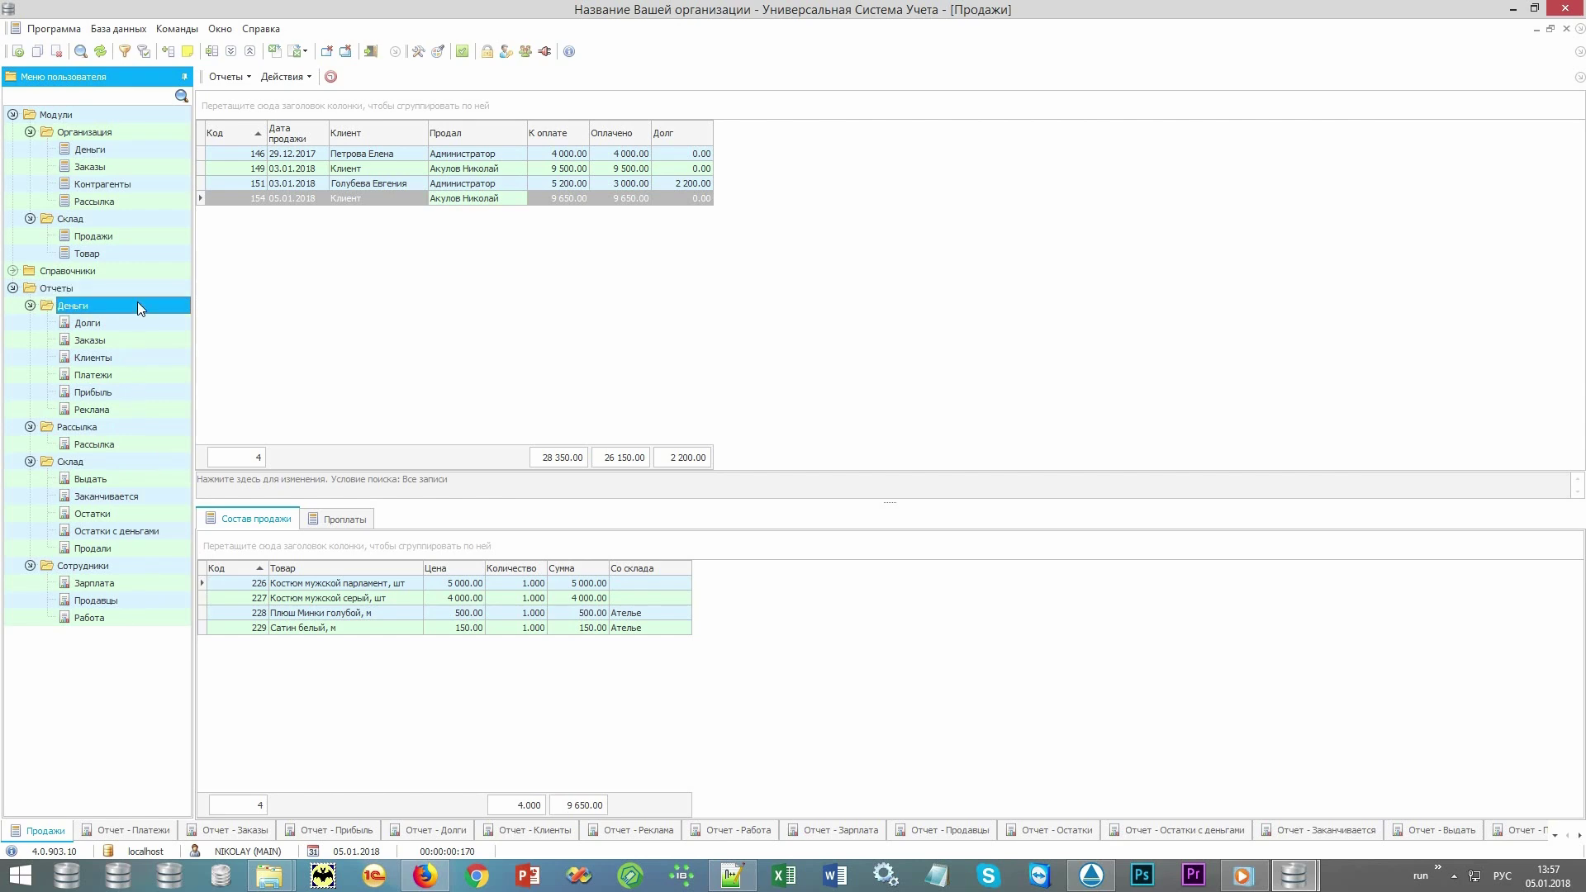
Step: View the prepared Платежи, Заказы and Прибыль reports one after another
click(129, 378)
click(116, 830)
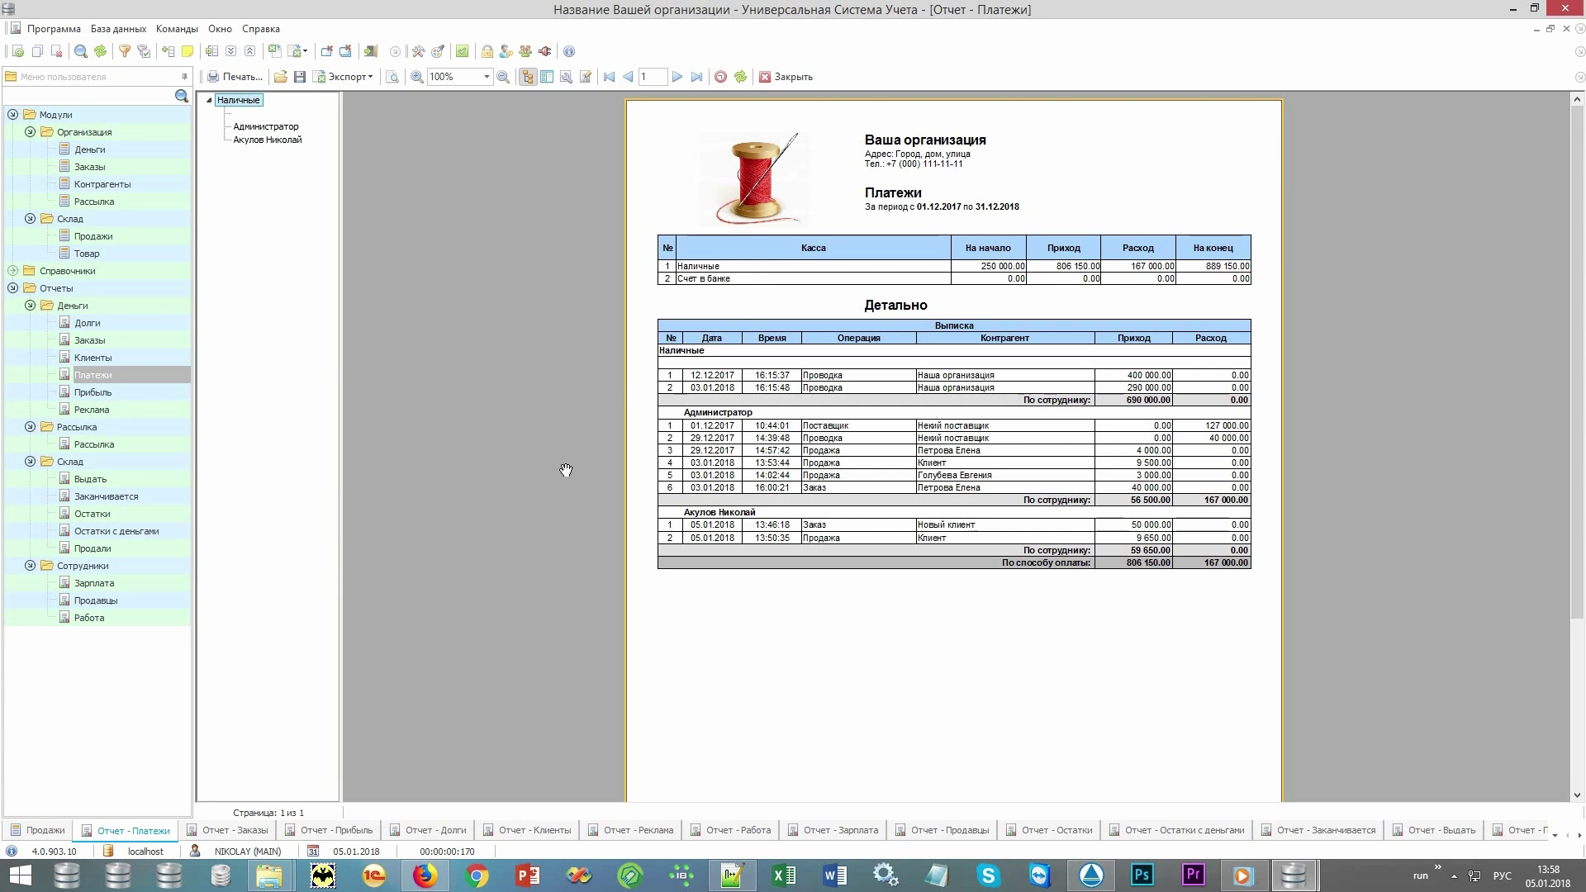
click(251, 830)
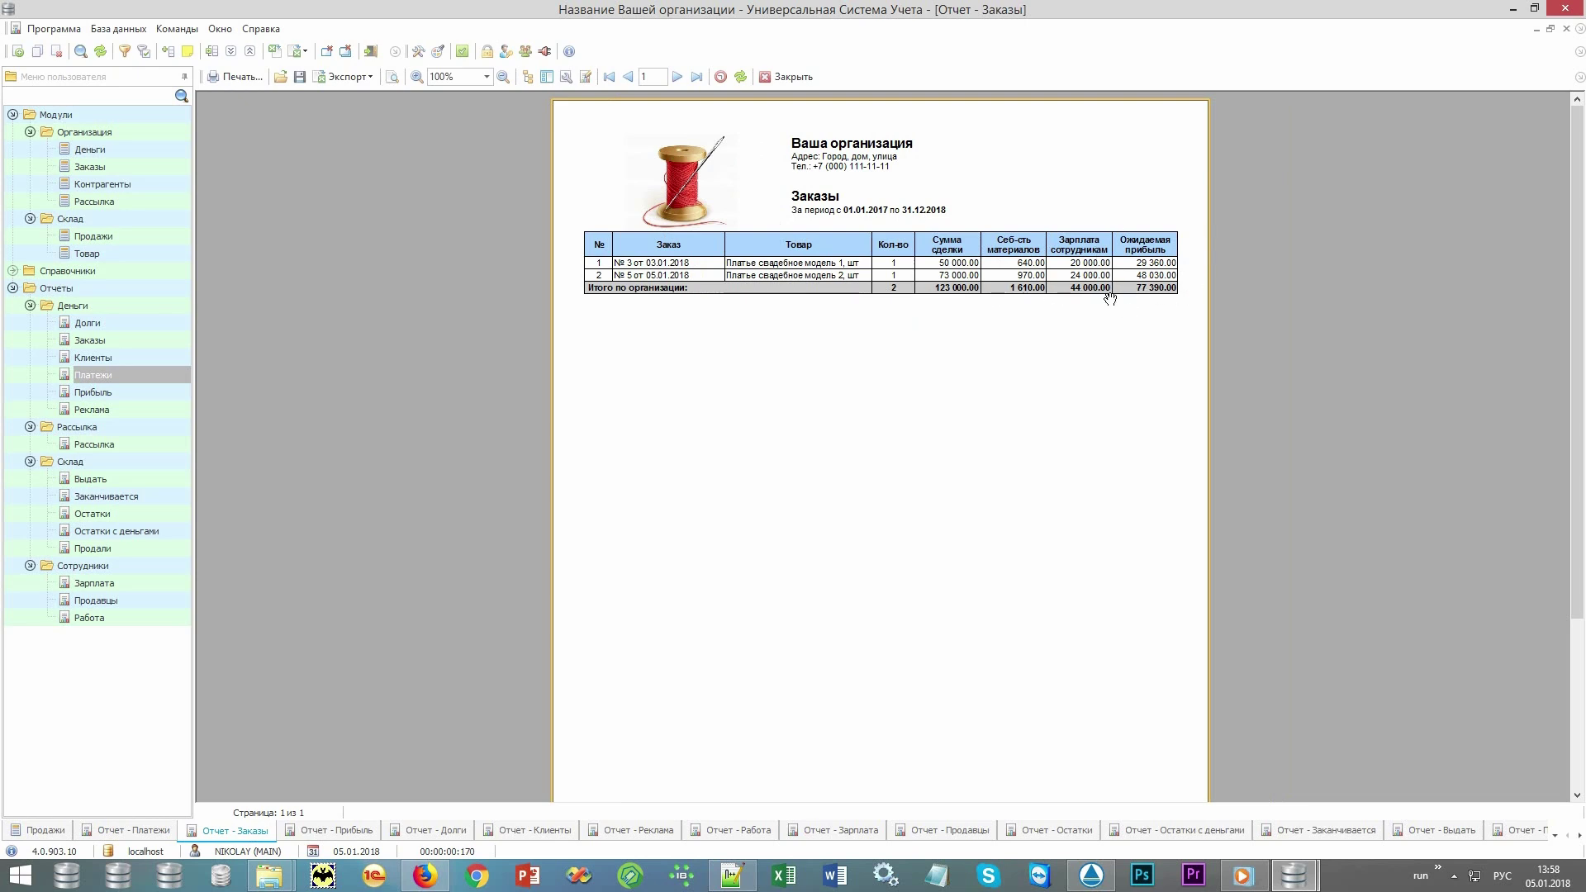
click(347, 831)
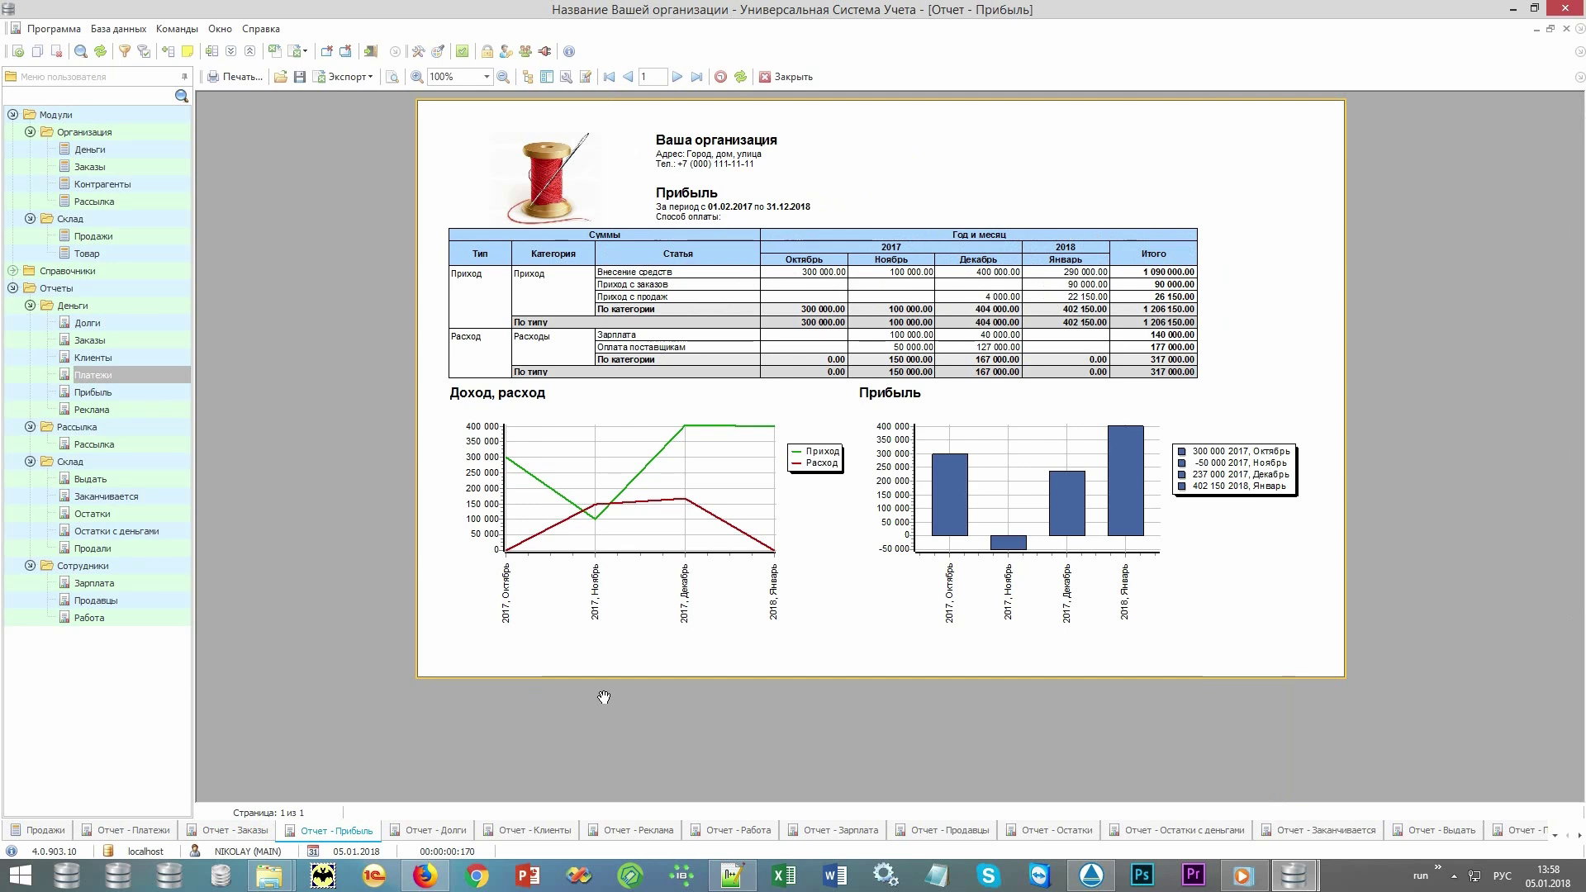